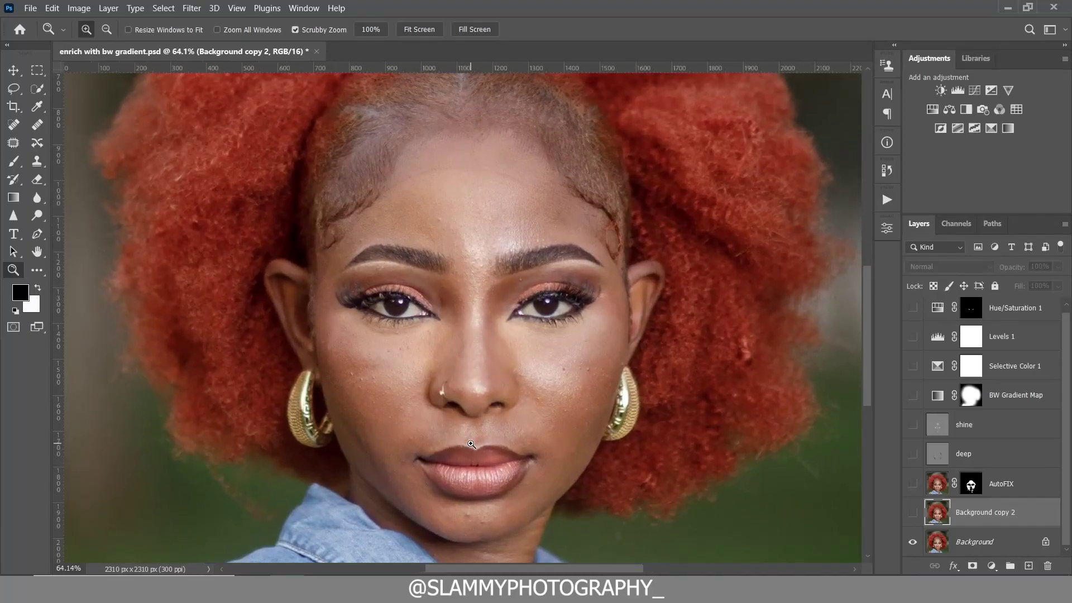
Show every hidden retouching layer from Background copy 2 up to Hue/Saturation 1 to preview the finished look
{"action": "left_click", "coordinate": [913, 512]}
{"action": "left_click", "coordinate": [913, 484]}
{"action": "left_click", "coordinate": [912, 459]}
{"action": "left_click", "coordinate": [913, 424]}
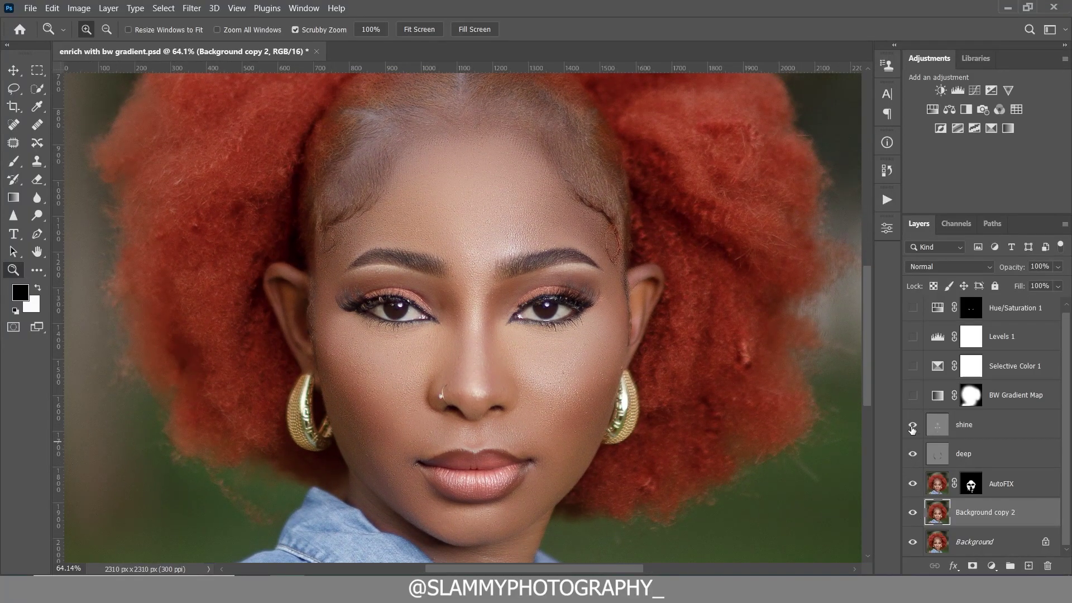
{"action": "left_click", "coordinate": [914, 395]}
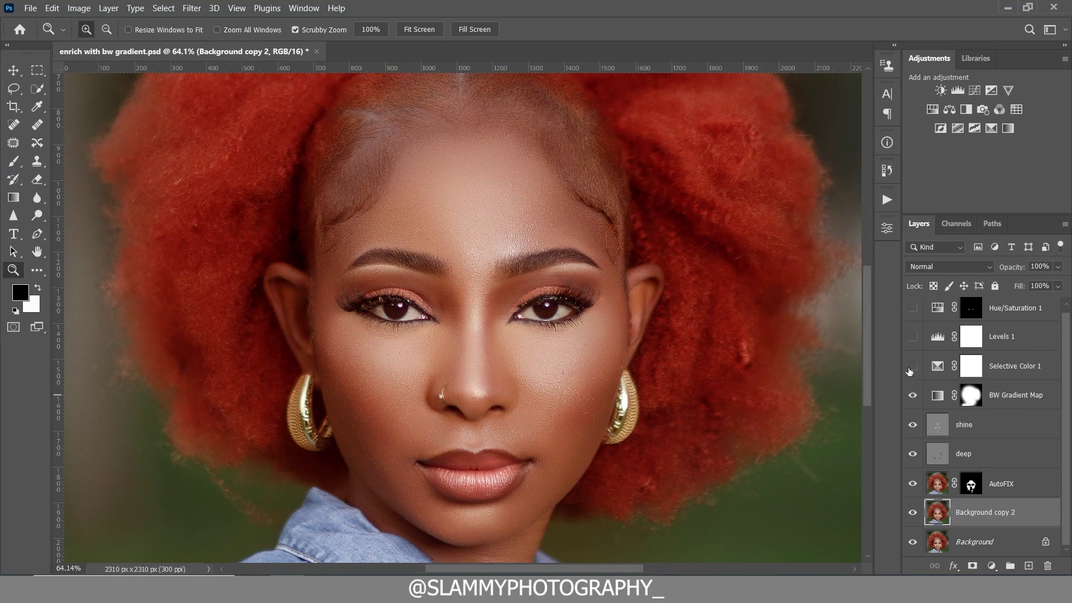
{"action": "left_click", "coordinate": [912, 365]}
{"action": "left_click", "coordinate": [913, 337]}
{"action": "left_click", "coordinate": [912, 309]}
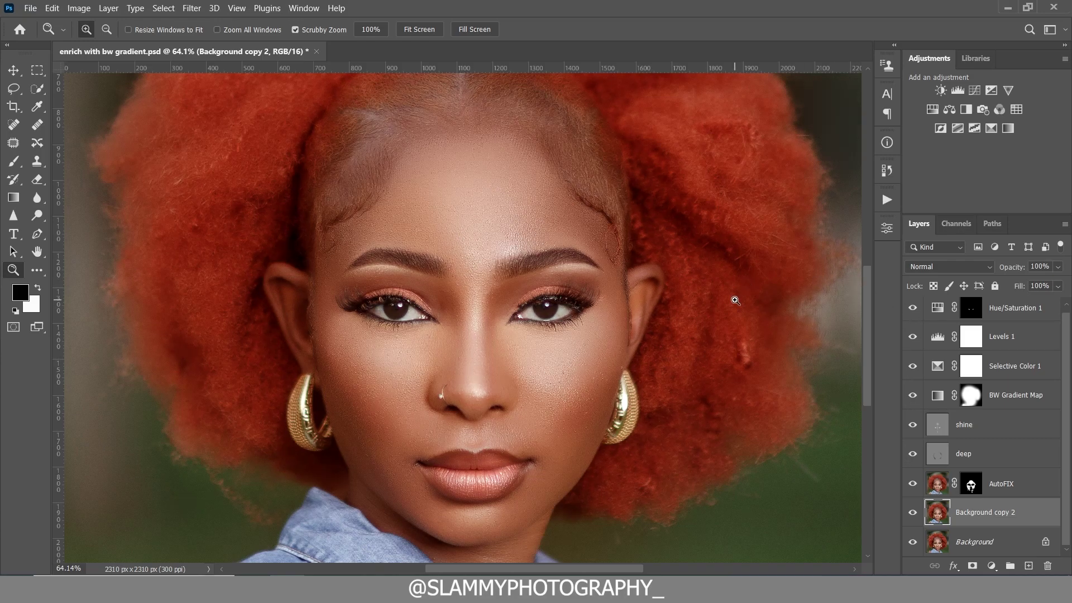
Compare the face before and after retouching by isolating the Background layer and restoring the other layers
{"action": "scroll", "coordinate": [581, 517], "scroll_direction": "down", "scroll_amount": 1}
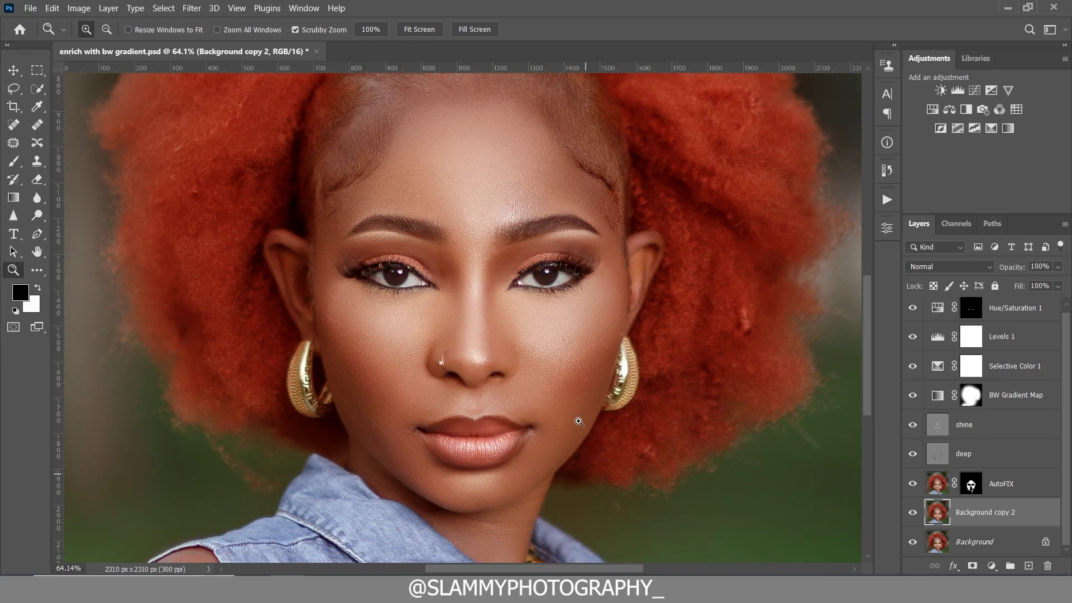
{"action": "scroll", "coordinate": [512, 446], "scroll_direction": "up", "scroll_amount": 2}
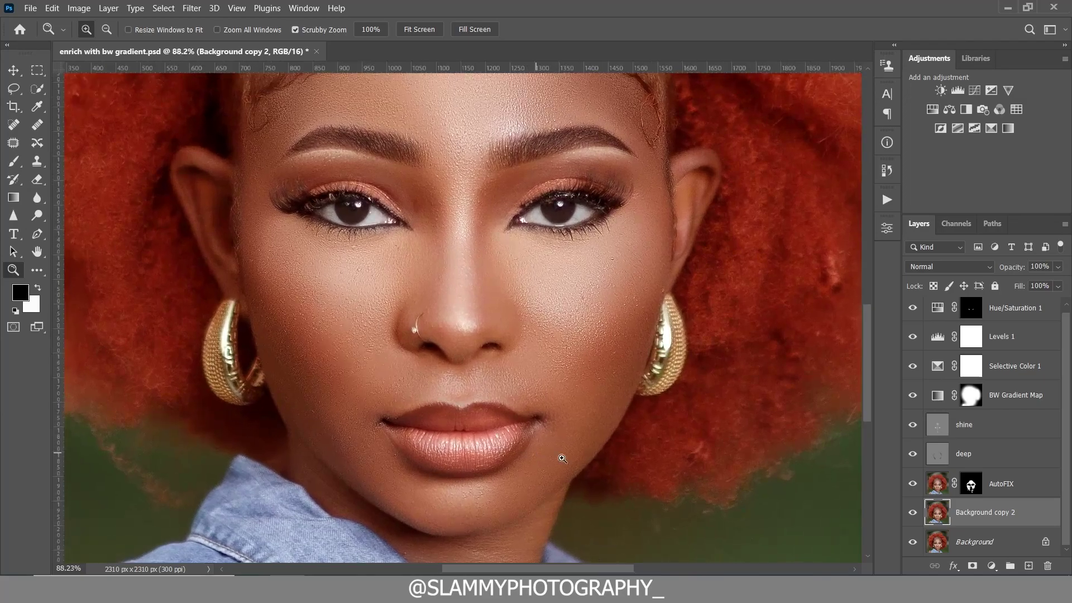
{"action": "left_click", "coordinate": [912, 545], "text": "alt"}
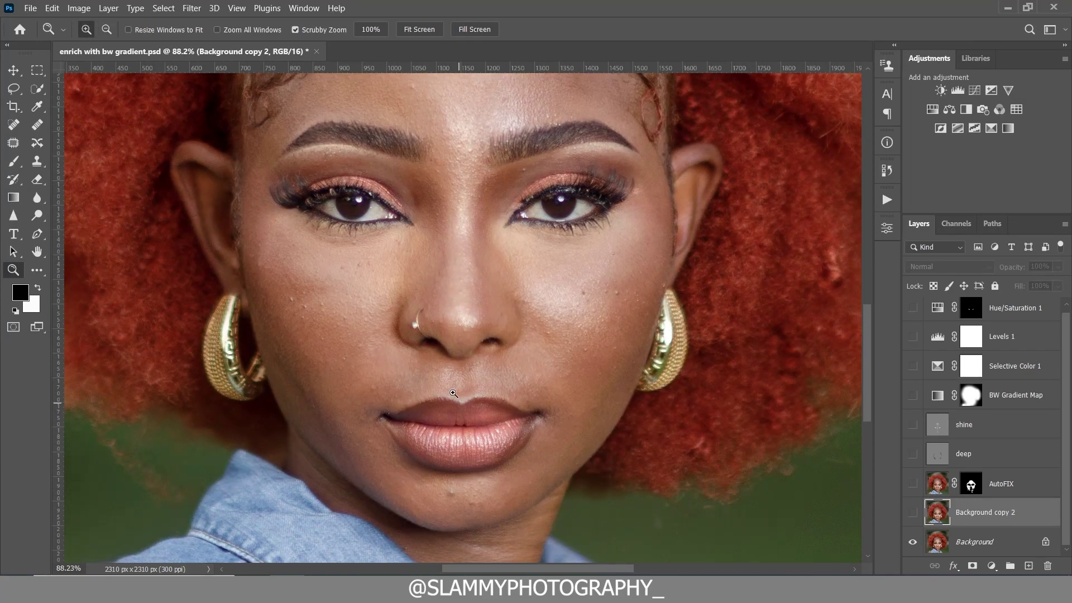
{"action": "left_click", "coordinate": [237, 8]}
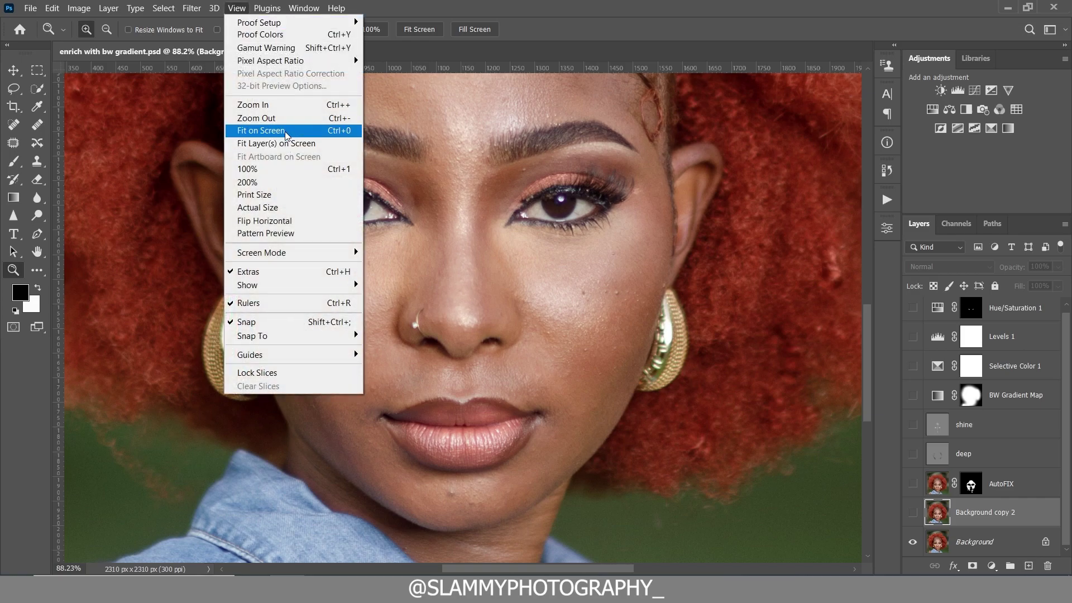
{"action": "left_click", "coordinate": [291, 131]}
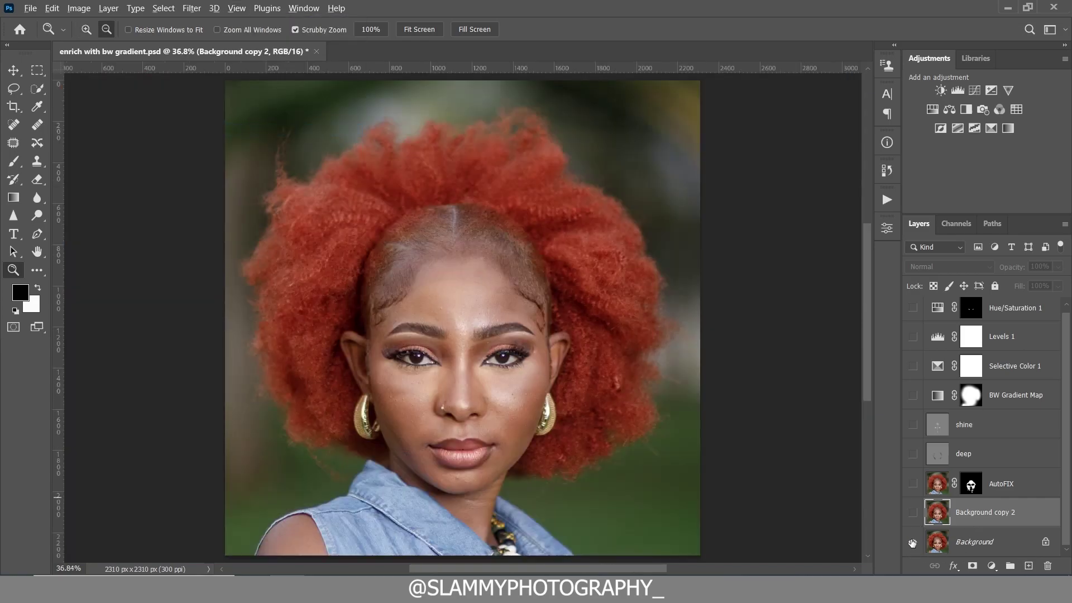
{"action": "left_click", "coordinate": [912, 543], "text": "alt"}
{"action": "left_click_drag", "start_coordinate": [513, 444], "coordinate": [529, 450]}
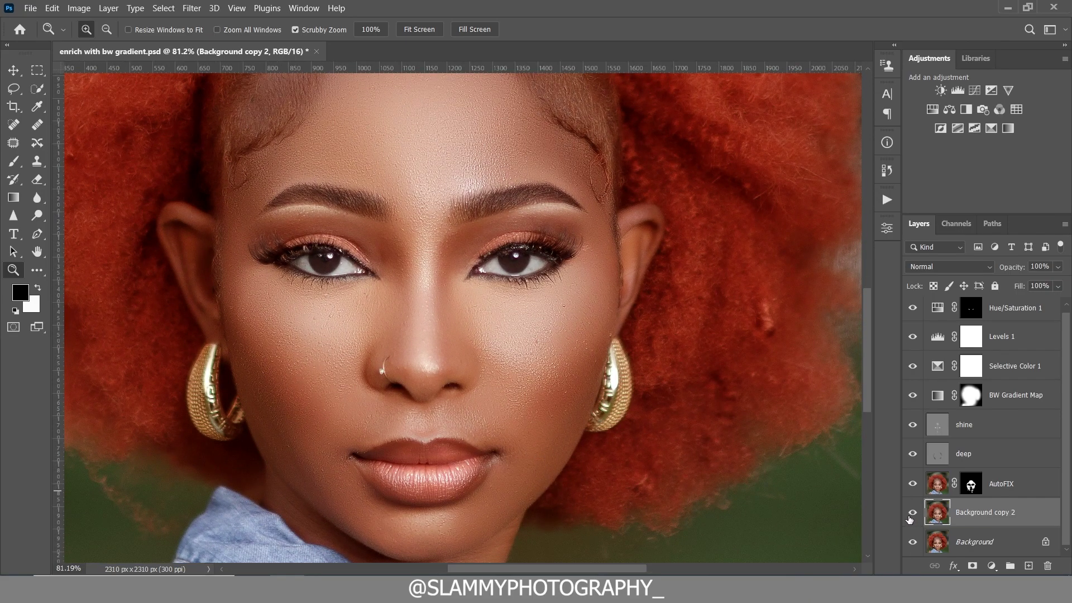
Delete all layers above Background, from Background copy 2 through Hue/Saturation 1
{"action": "left_click", "coordinate": [999, 314], "text": "shift"}
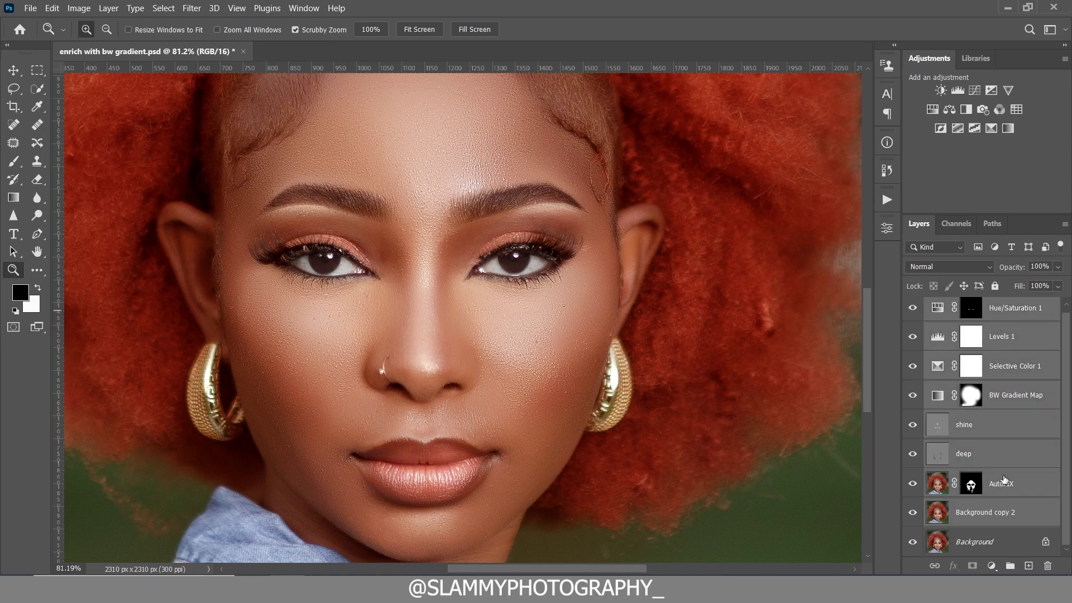
{"action": "left_click_drag", "start_coordinate": [1004, 479], "coordinate": [1045, 566]}
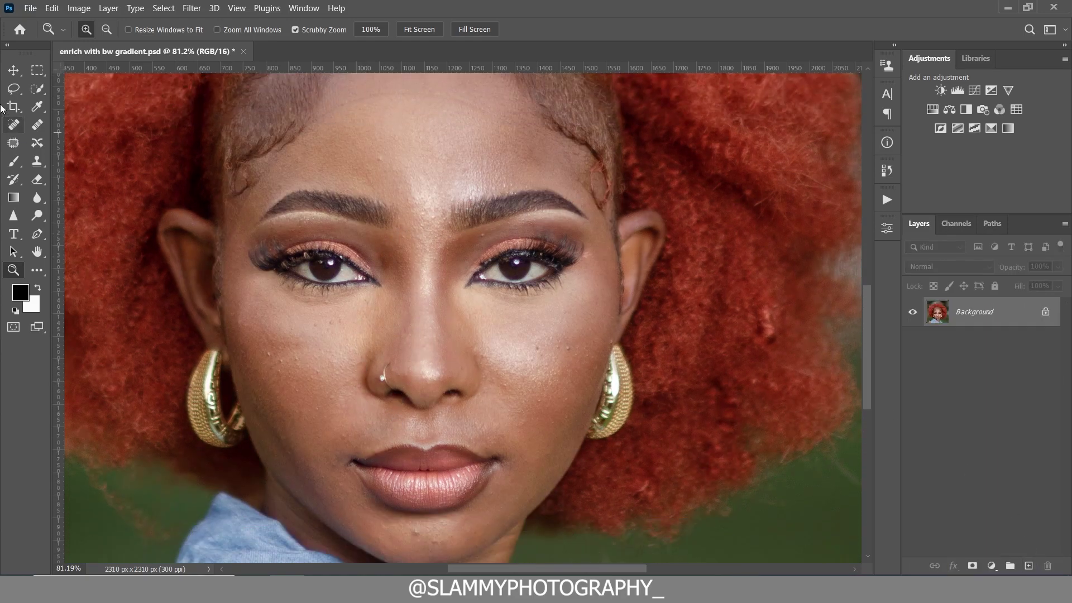
Remove the blemishes on the cheek at the image's left with a 20 px Spot Healing Brush
{"action": "left_click", "coordinate": [15, 125]}
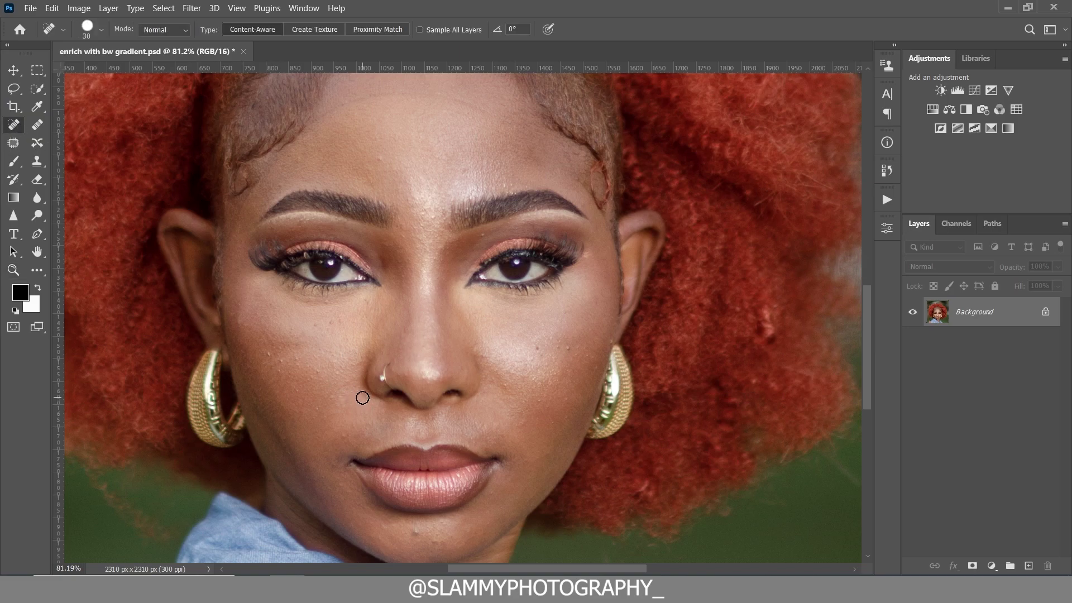
{"action": "key", "text": "bracketleft"}
{"action": "key", "text": "bracketleft"}
{"action": "key", "text": "bracketleft"}
{"action": "left_click", "coordinate": [280, 373]}
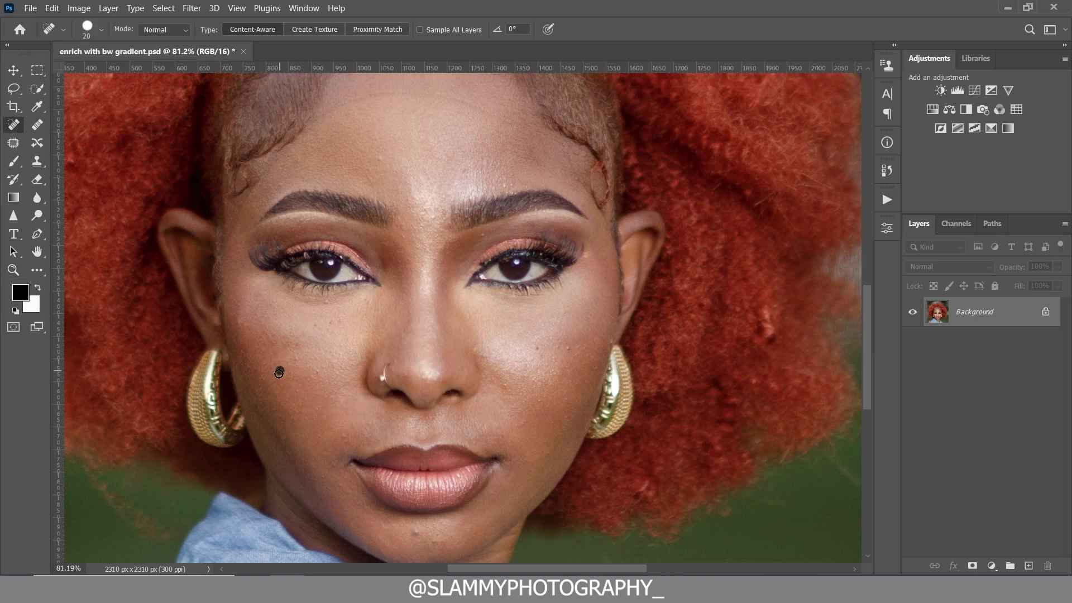
{"action": "key", "text": "bracketright"}
{"action": "left_click", "coordinate": [330, 392]}
{"action": "left_click", "coordinate": [309, 382]}
{"action": "left_click", "coordinate": [238, 319]}
Heal the marks across the upper forehead and the spots on the cheek at the image's right
{"action": "key", "text": "bracketright"}
{"action": "left_click", "coordinate": [376, 156]}
{"action": "scroll", "coordinate": [434, 223], "scroll_direction": "up", "scroll_amount": 1}
{"action": "key", "text": "bracketleft"}
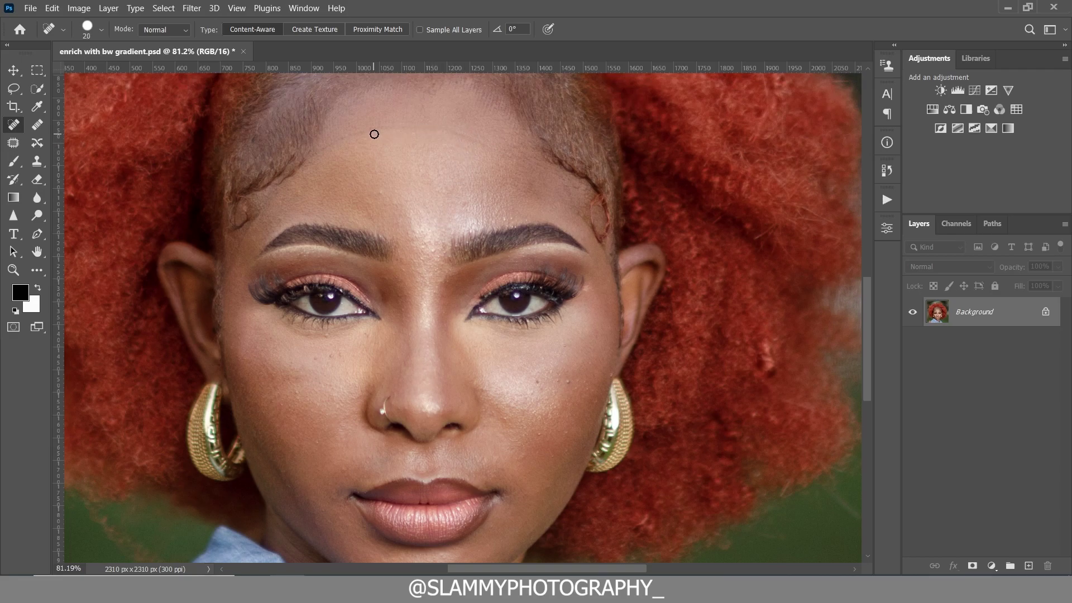
{"action": "left_click_drag", "start_coordinate": [361, 131], "coordinate": [411, 132]}
{"action": "left_click_drag", "start_coordinate": [572, 380], "coordinate": [555, 382]}
{"action": "left_click", "coordinate": [546, 433]}
{"action": "scroll", "coordinate": [522, 441], "scroll_direction": "down", "scroll_amount": 3}
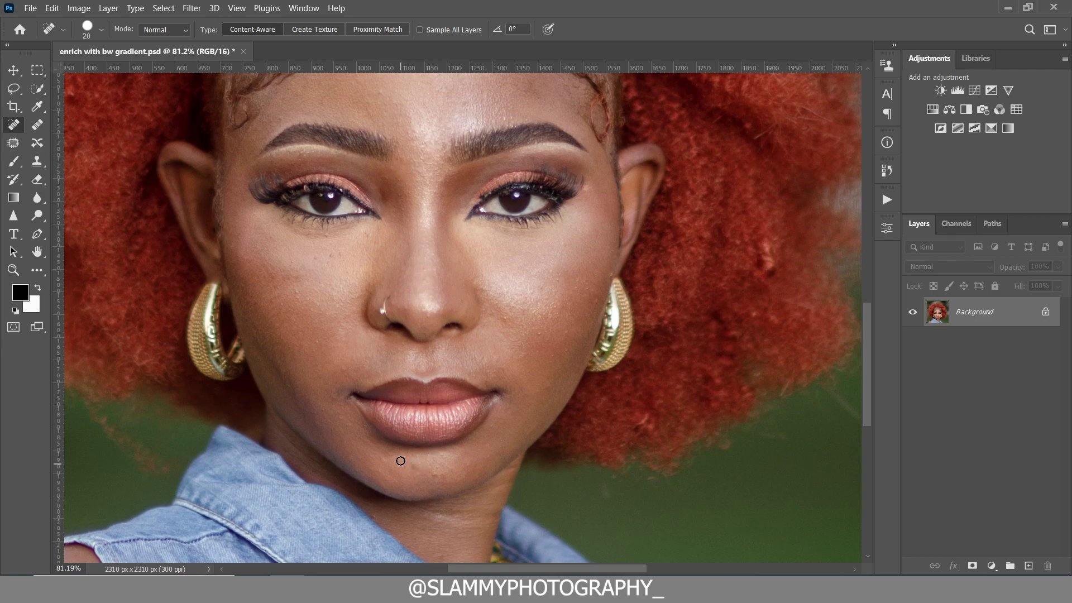
Examine the spot-healed skin close up and in the full portrait
{"action": "left_click", "coordinate": [237, 7]}
{"action": "left_click", "coordinate": [257, 134]}
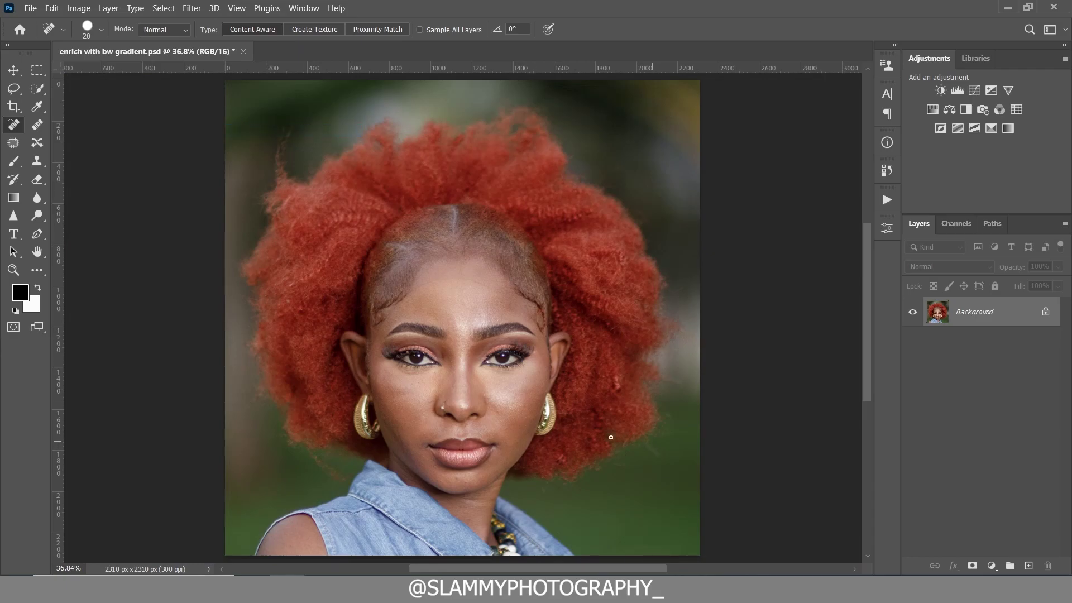
{"action": "left_click", "coordinate": [14, 270]}
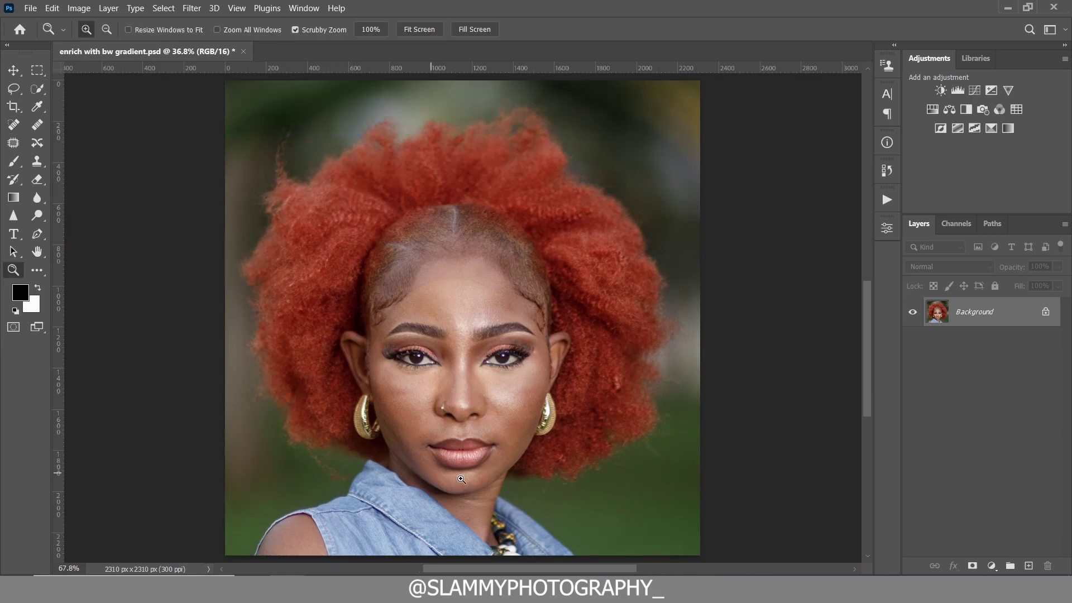
{"action": "left_click", "coordinate": [416, 466]}
{"action": "scroll", "coordinate": [504, 471], "scroll_direction": "up", "scroll_amount": 1}
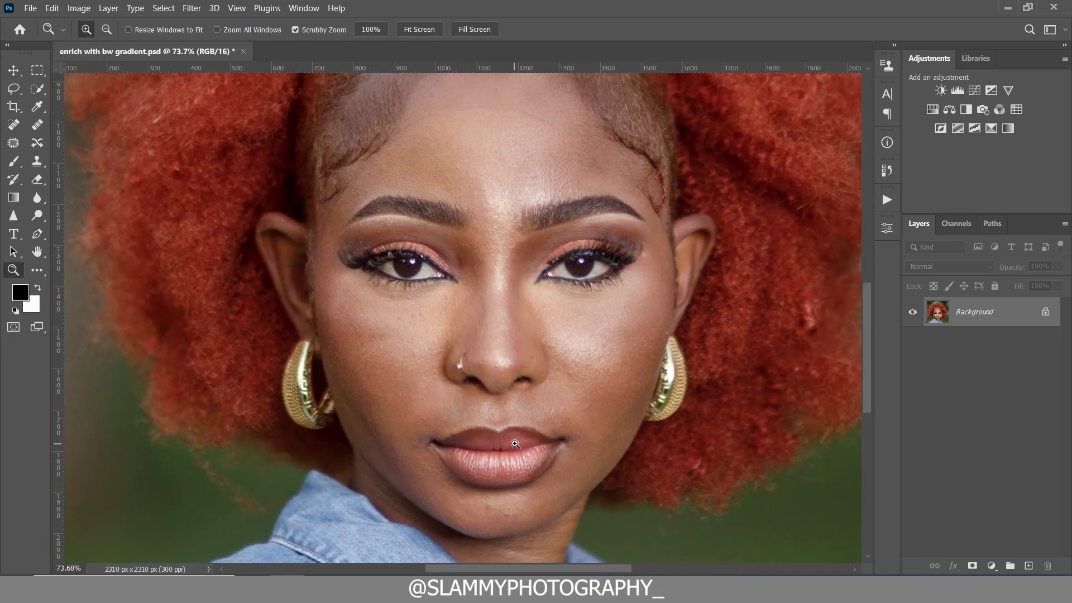
{"action": "scroll", "coordinate": [516, 444], "scroll_direction": "down", "scroll_amount": 2}
{"action": "left_click", "coordinate": [237, 8]}
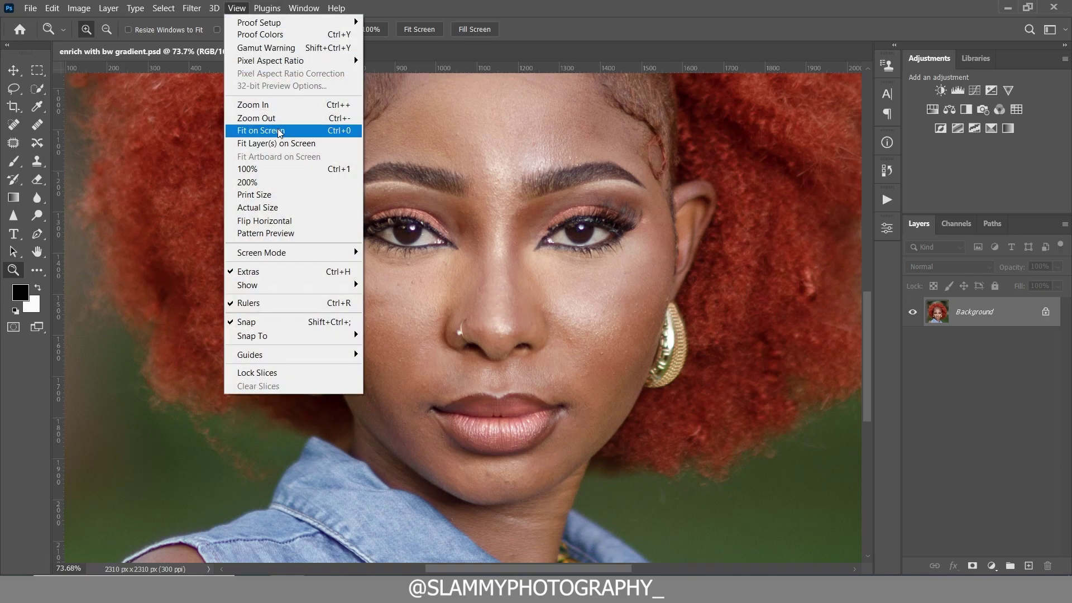
{"action": "left_click", "coordinate": [280, 132]}
Run the autoFix FS action from the autoFX set on the portrait
{"action": "left_click", "coordinate": [886, 201]}
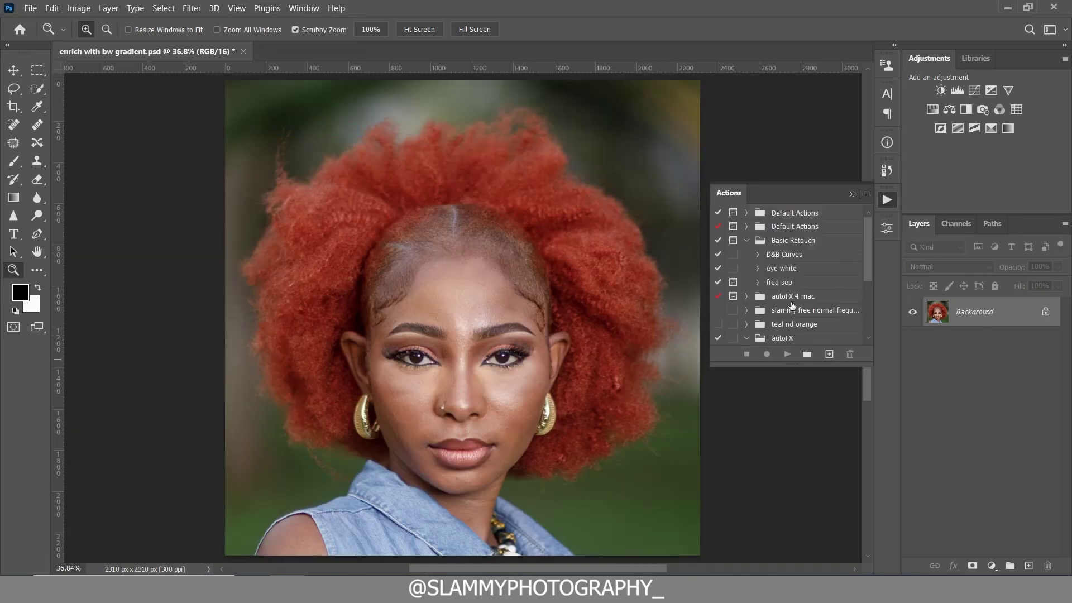
{"action": "scroll", "coordinate": [784, 343], "scroll_direction": "down", "scroll_amount": 2}
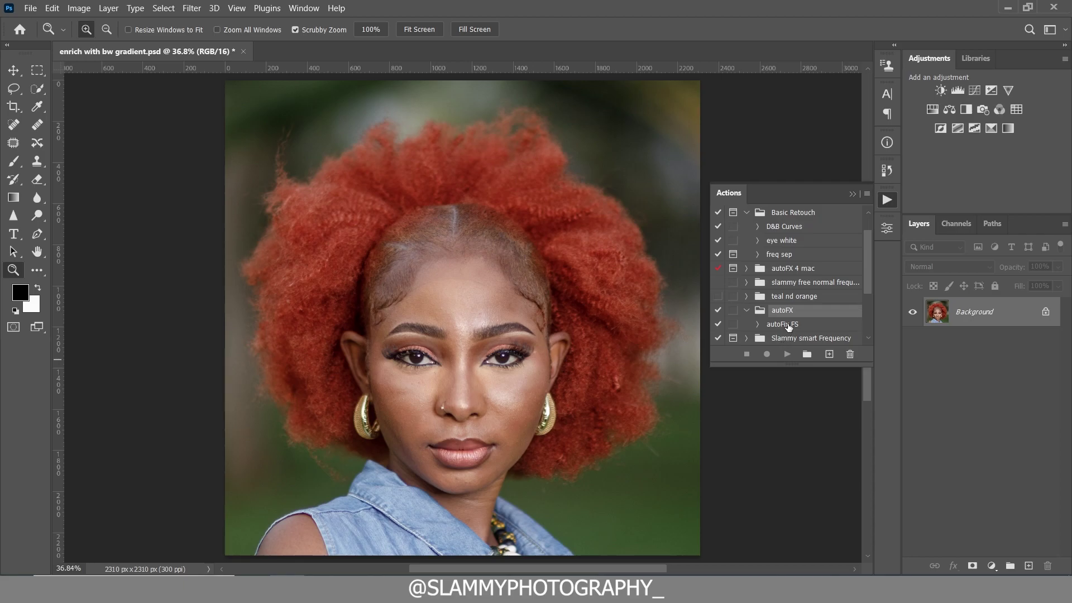
{"action": "left_click", "coordinate": [766, 329]}
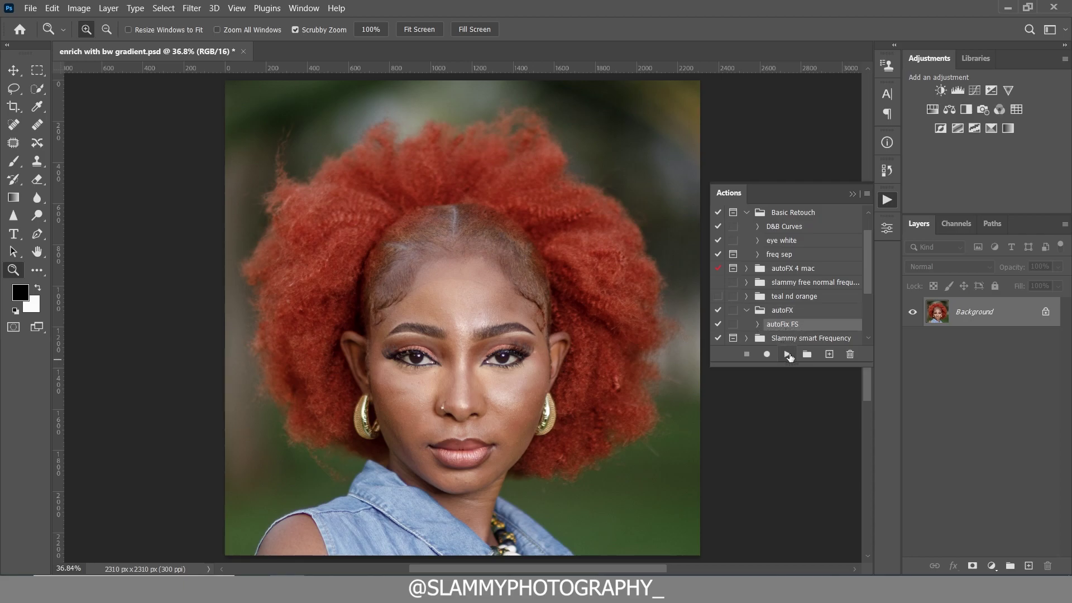
{"action": "left_click", "coordinate": [788, 355]}
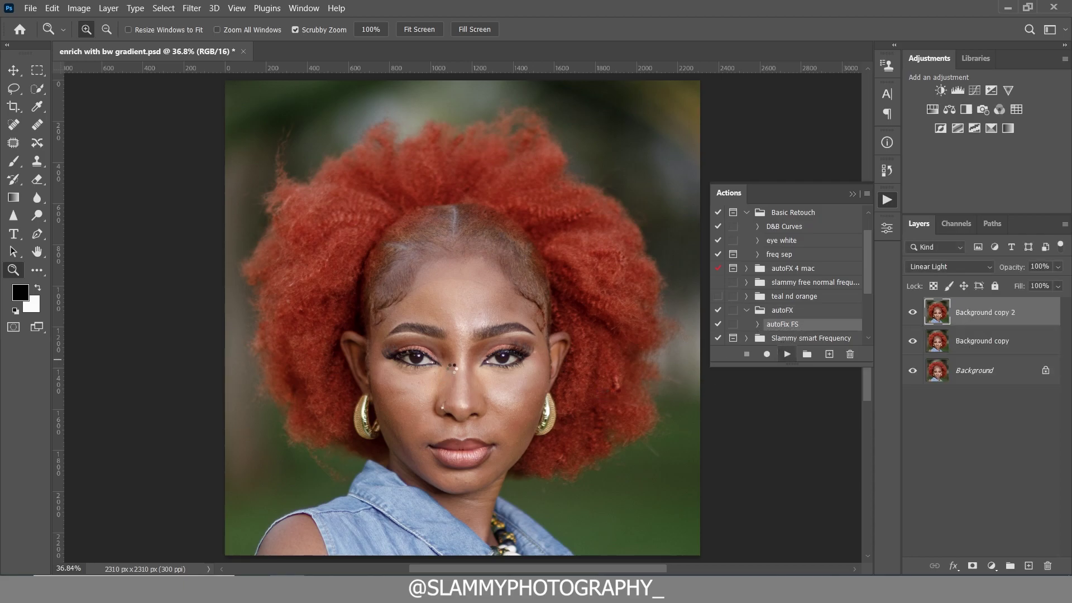
Examine the skin smoothing by switching the AutoFIX layer off and on and viewing the face at different magnifications
{"action": "left_click_drag", "start_coordinate": [453, 452], "coordinate": [488, 455]}
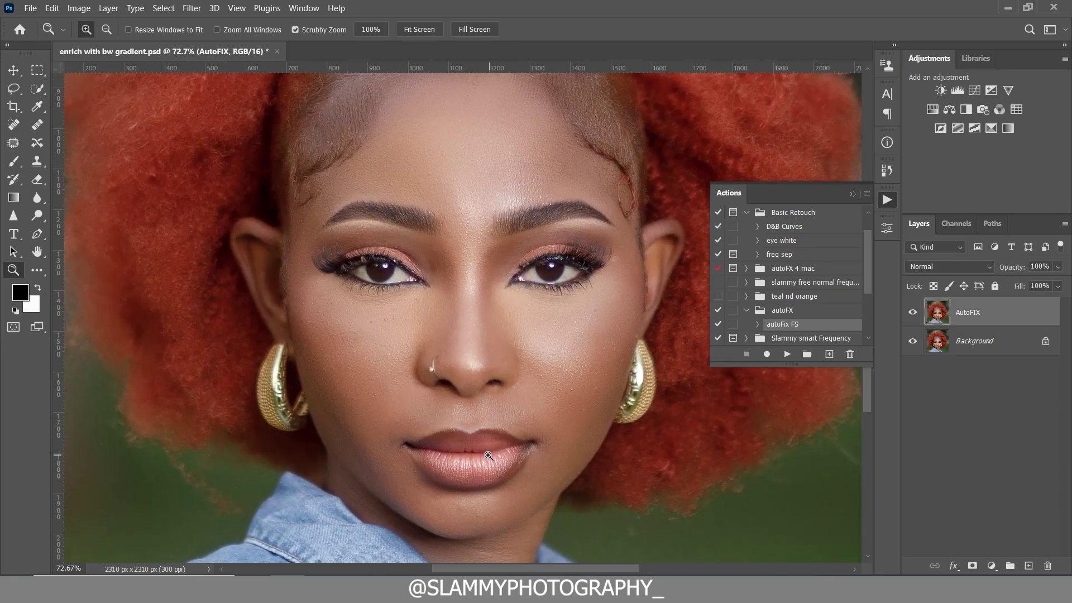
{"action": "left_click", "coordinate": [912, 312]}
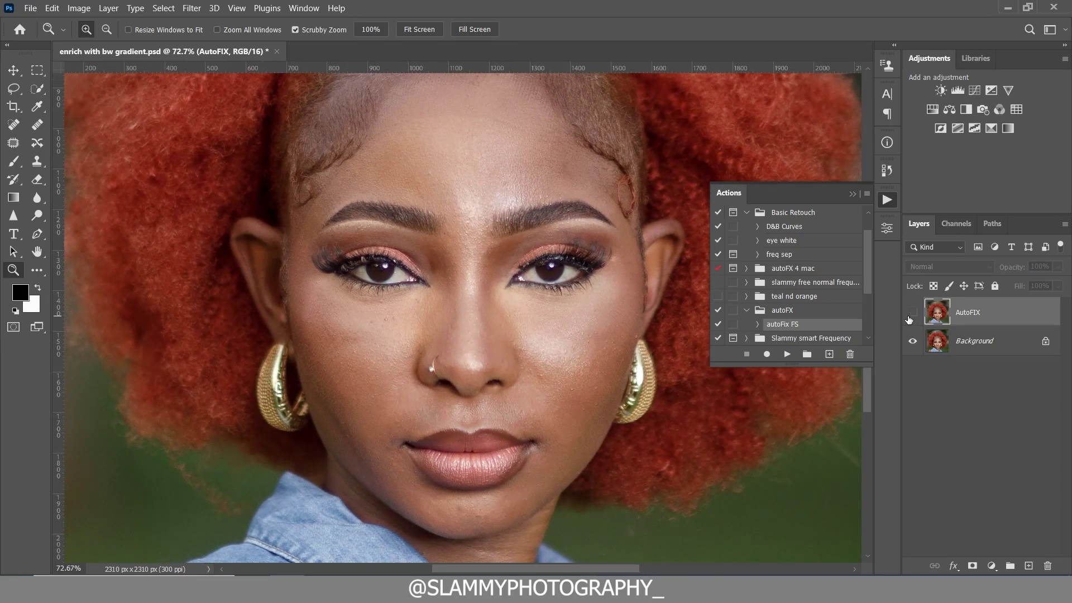
{"action": "left_click", "coordinate": [912, 313]}
{"action": "scroll", "coordinate": [417, 402], "scroll_direction": "down", "scroll_amount": 1}
{"action": "left_click_drag", "start_coordinate": [417, 402], "coordinate": [484, 387]}
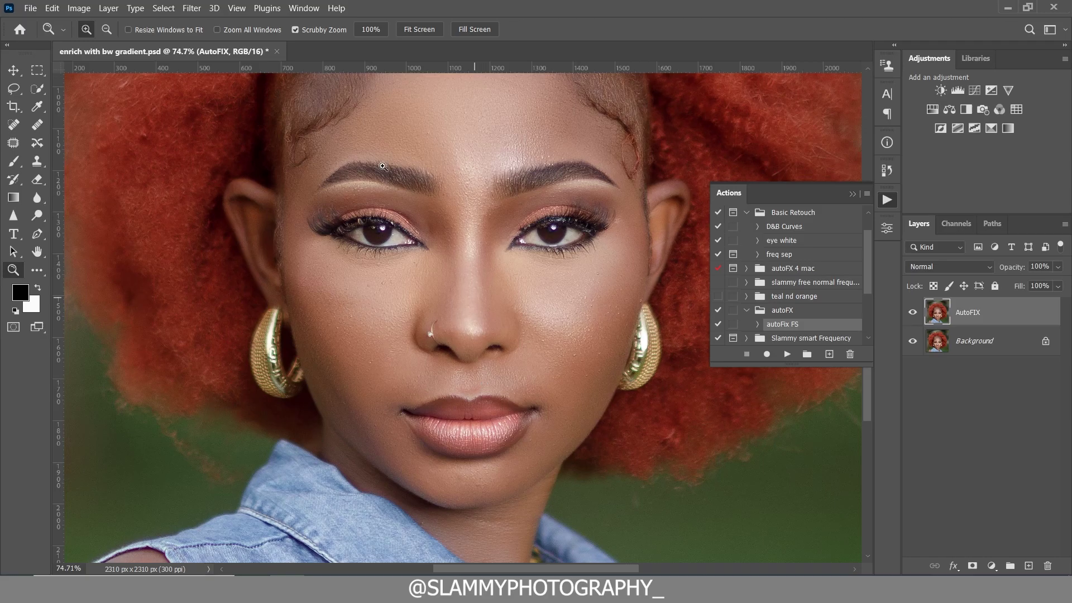
{"action": "scroll", "coordinate": [412, 243], "scroll_direction": "up", "scroll_amount": 1}
{"action": "scroll", "coordinate": [363, 167], "scroll_direction": "down", "scroll_amount": 1}
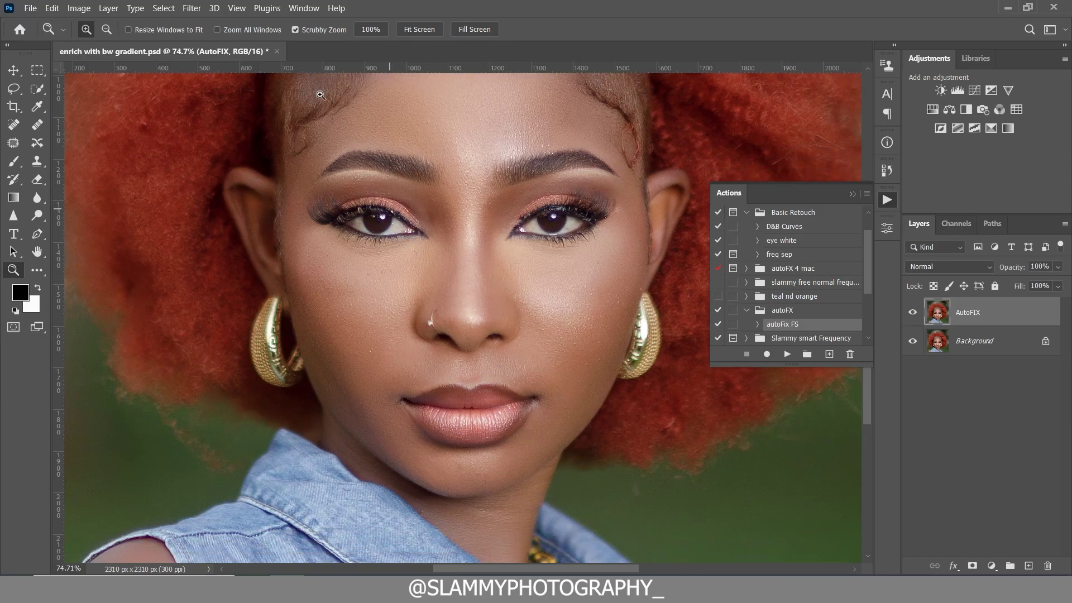
{"action": "left_click", "coordinate": [236, 8]}
{"action": "left_click", "coordinate": [286, 132]}
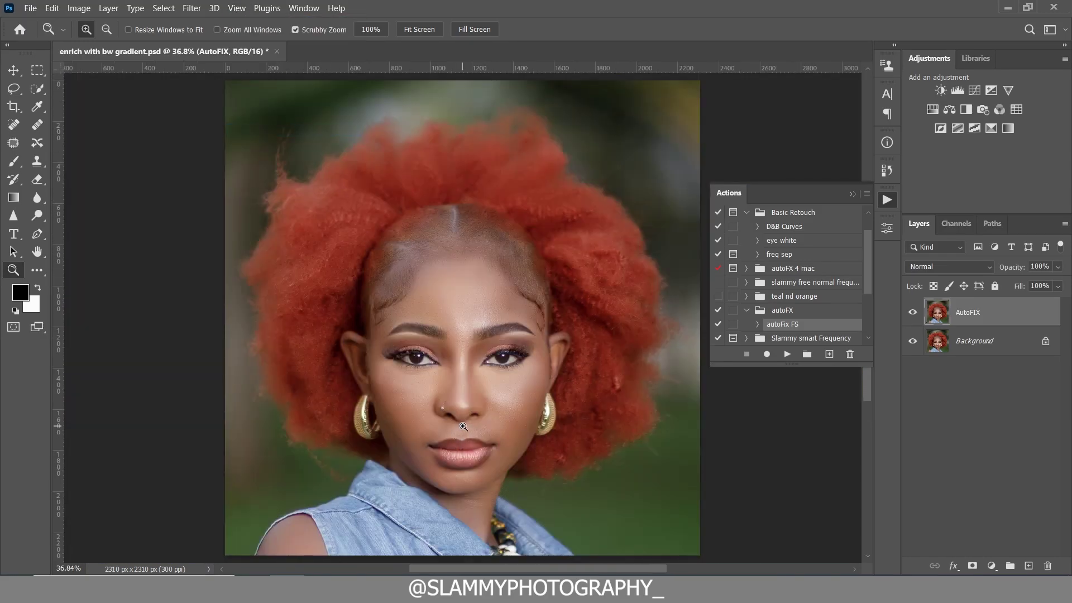
{"action": "left_click_drag", "start_coordinate": [463, 427], "coordinate": [698, 424]}
{"action": "scroll", "coordinate": [431, 451], "scroll_direction": "down", "scroll_amount": 1}
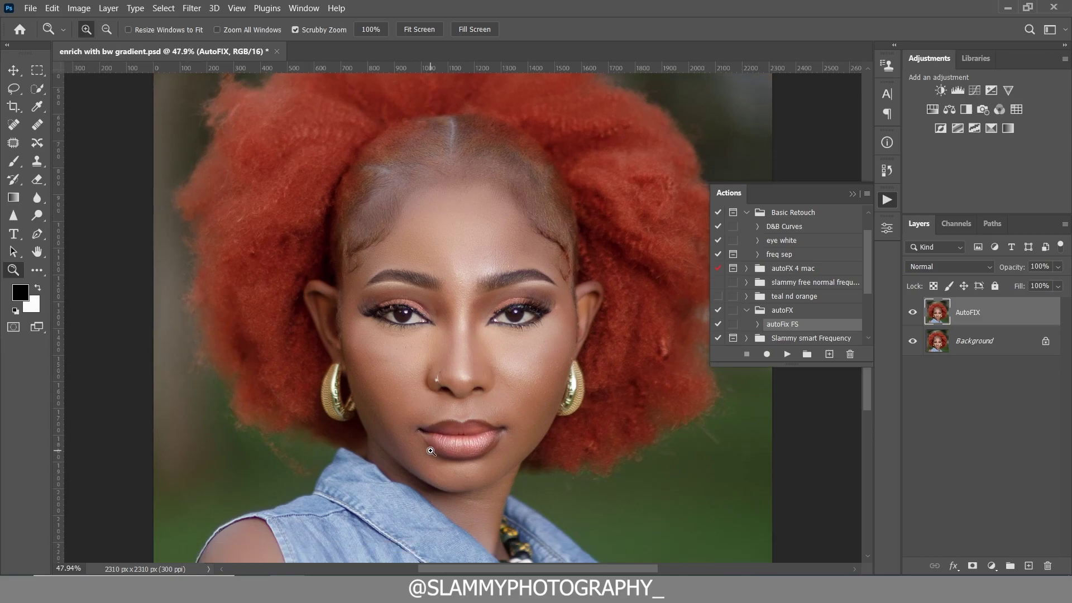
Flatten the image and run the autoFix FS action a second time
{"action": "right_click", "coordinate": [987, 313]}
{"action": "left_click", "coordinate": [883, 442]}
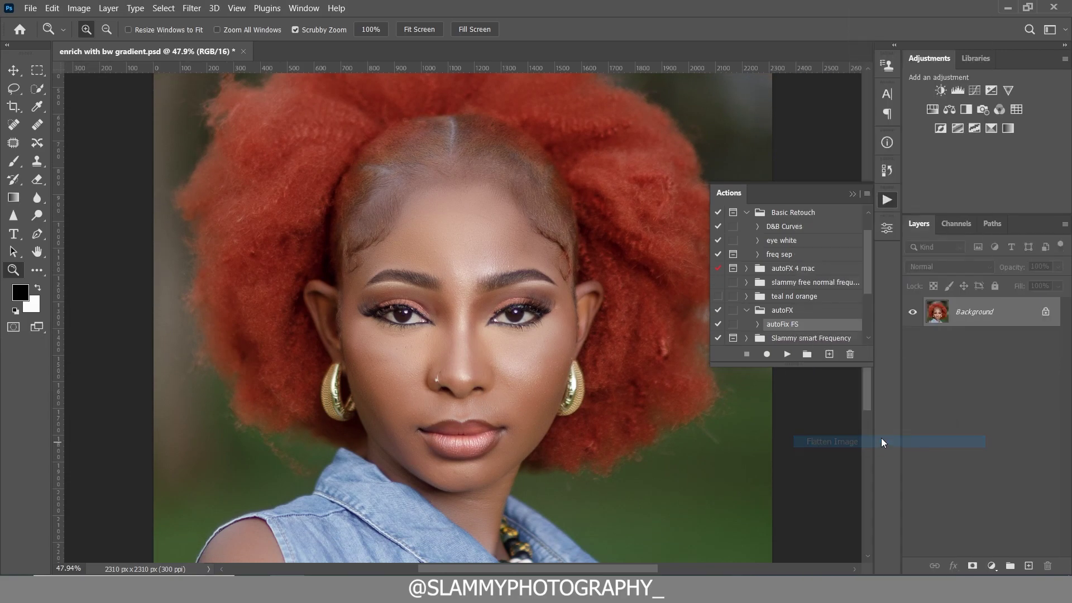
{"action": "left_click", "coordinate": [788, 354]}
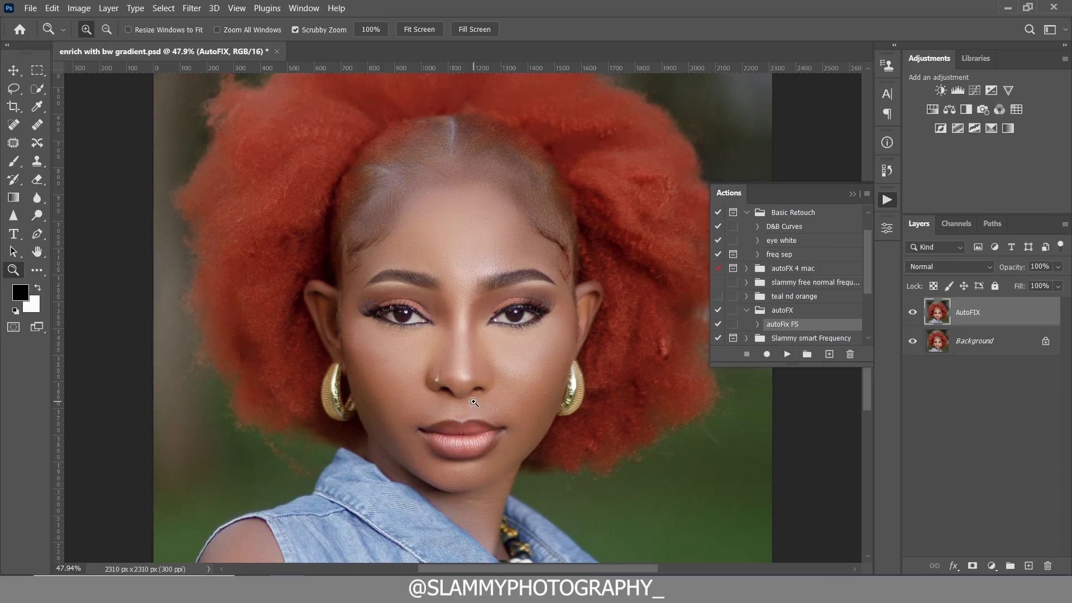
Add a layer mask to the AutoFIX layer and invert it to black
{"action": "left_click_drag", "start_coordinate": [474, 402], "coordinate": [496, 408]}
{"action": "scroll", "coordinate": [481, 439], "scroll_direction": "down", "scroll_amount": 1}
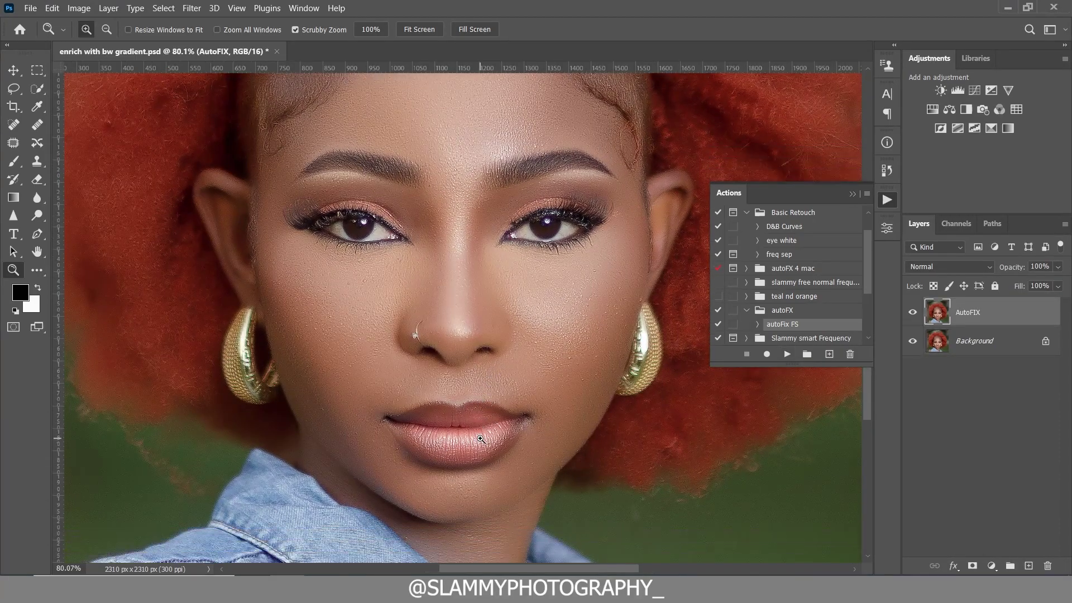
{"action": "scroll", "coordinate": [480, 440], "scroll_direction": "up", "scroll_amount": 2}
{"action": "scroll", "coordinate": [481, 439], "scroll_direction": "down", "scroll_amount": 3}
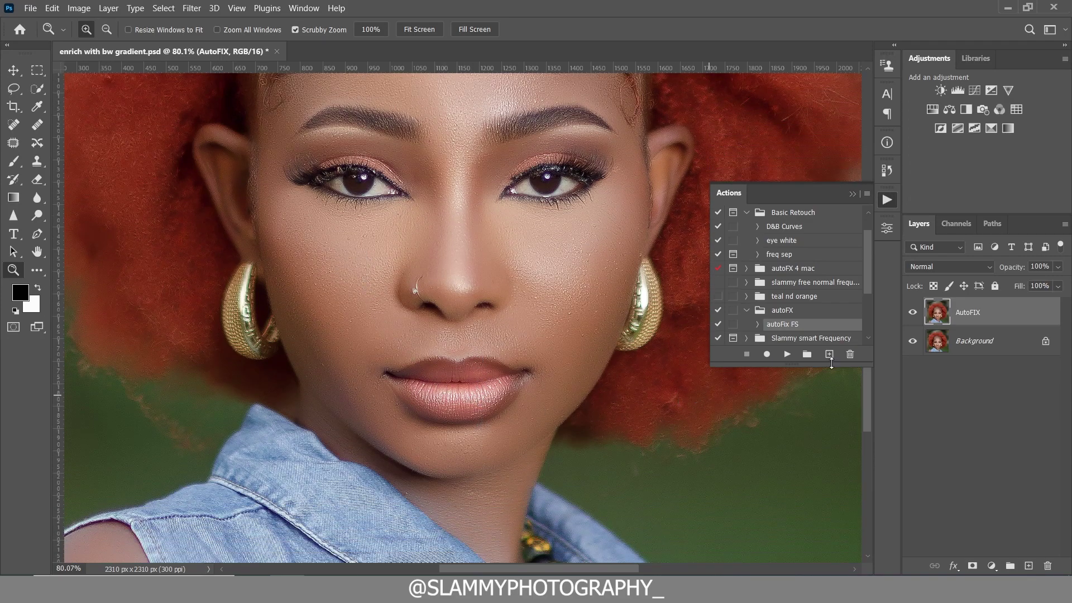
{"action": "left_click", "coordinate": [972, 565]}
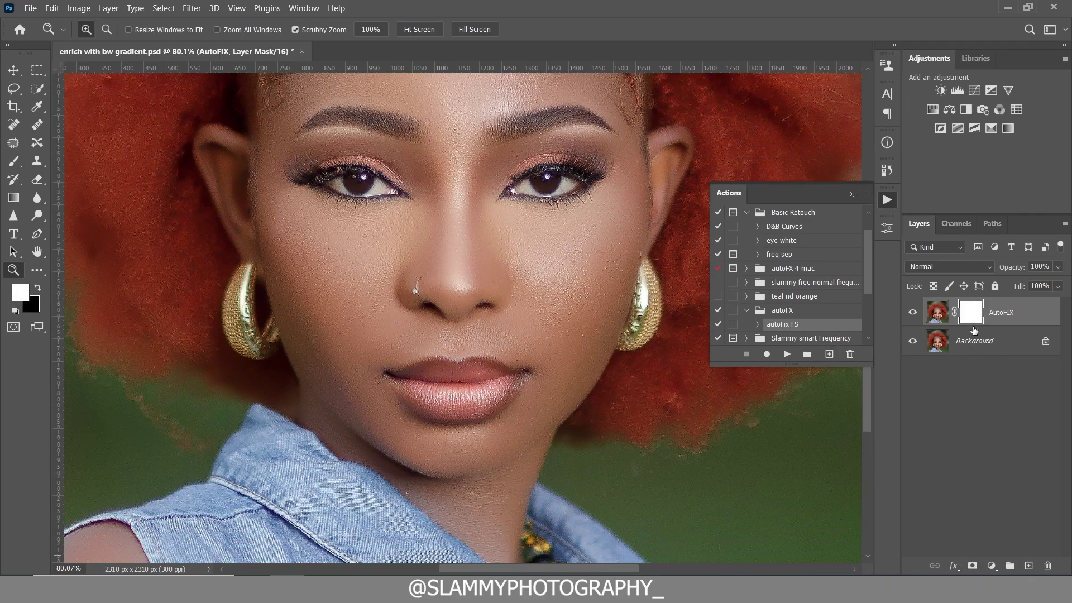
{"action": "key", "text": "ctrl+i"}
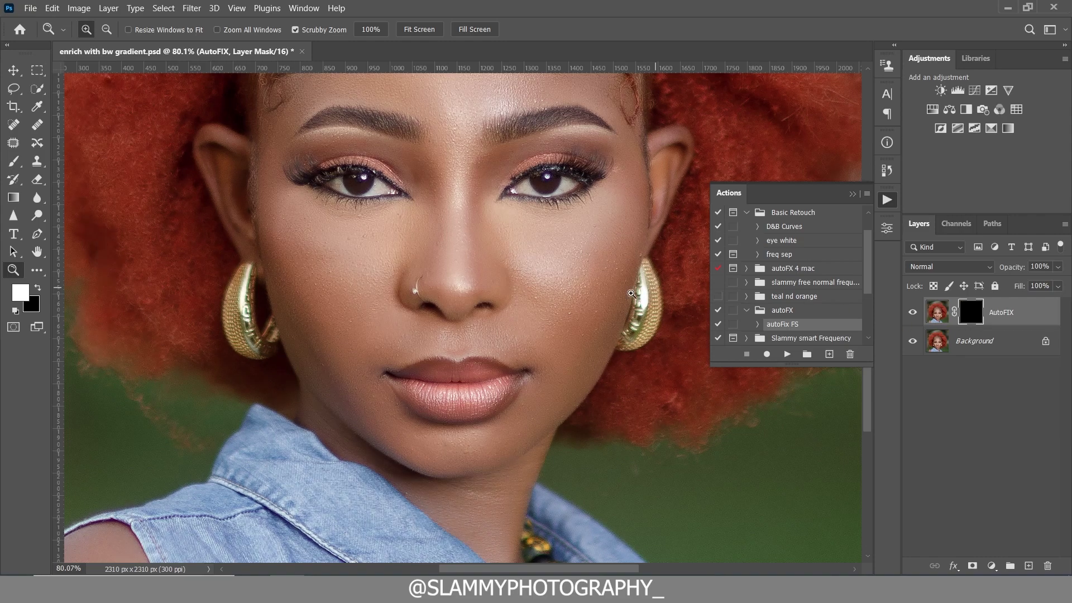
Paint white on the AutoFIX layer mask over the middle of the forehead with a soft brush smaller than 250 px
{"action": "left_click", "coordinate": [15, 161]}
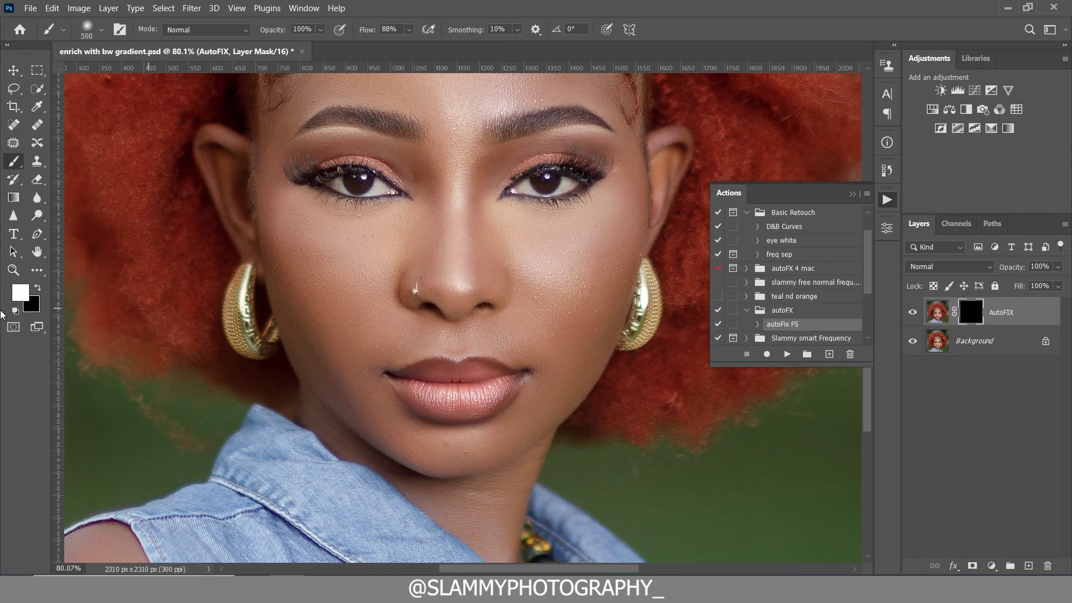
{"action": "scroll", "coordinate": [420, 344], "scroll_direction": "up", "scroll_amount": 2}
{"action": "key", "text": "bracketleft"}
{"action": "key", "text": "bracketleft"}
{"action": "key", "text": "bracketleft"}
{"action": "key", "text": "bracketleft"}
{"action": "key", "text": "bracketleft"}
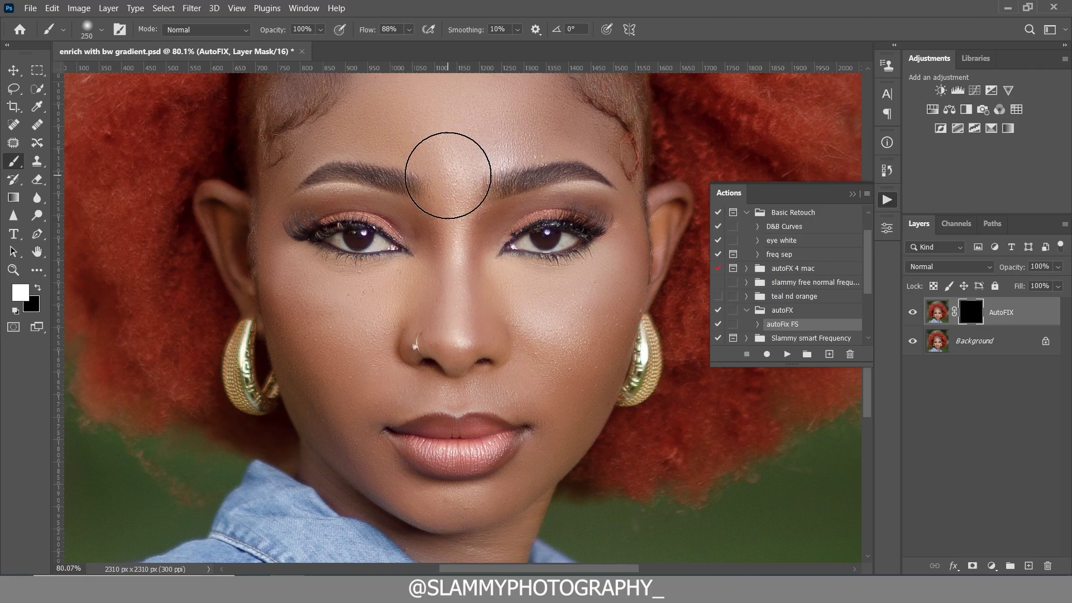
{"action": "scroll", "coordinate": [448, 175], "scroll_direction": "up", "scroll_amount": 1}
{"action": "key", "text": "bracketleft"}
{"action": "mouse_move", "coordinate": [450, 151]}
{"action": "left_mouse_down"}
{"action": "mouse_move", "coordinate": [469, 162]}
{"action": "mouse_move", "coordinate": [465, 194]}
{"action": "mouse_move", "coordinate": [406, 165]}
{"action": "mouse_move", "coordinate": [421, 127]}
{"action": "mouse_move", "coordinate": [458, 150]}
{"action": "left_mouse_up"}
Paint white on the AutoFIX mask over the temple, cheeks, chin and neck with soft brush sizes between 175 and 125 px
{"action": "key", "text": "bracketleft"}
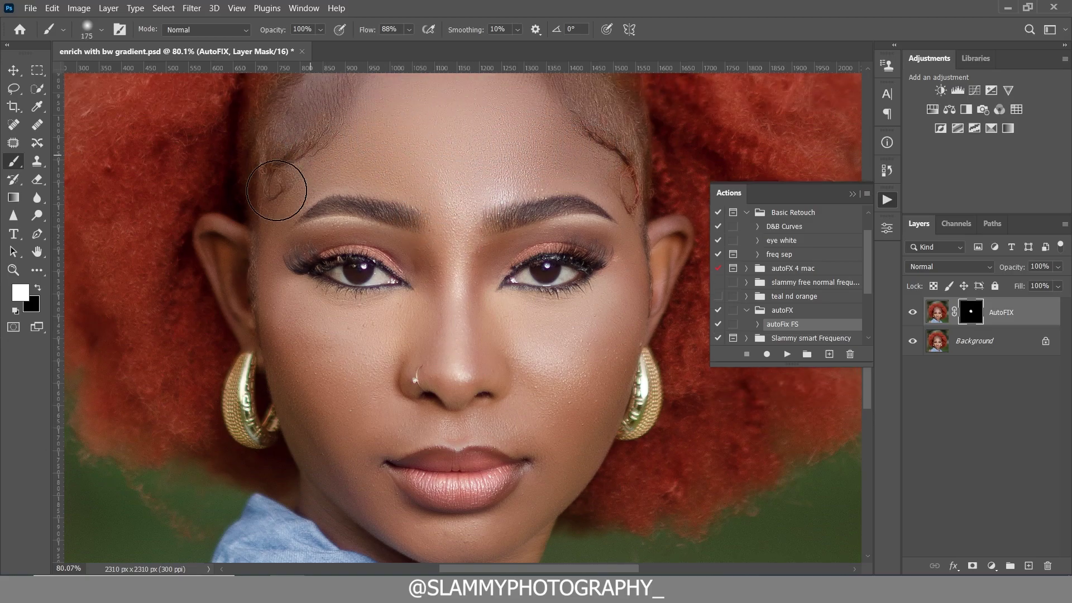
{"action": "mouse_move", "coordinate": [277, 190]}
{"action": "left_mouse_down"}
{"action": "mouse_move", "coordinate": [330, 371]}
{"action": "mouse_move", "coordinate": [399, 318]}
{"action": "mouse_move", "coordinate": [330, 443]}
{"action": "left_mouse_up"}
{"action": "key", "text": "bracketleft"}
{"action": "key", "text": "bracketleft"}
{"action": "key", "text": "bracketright"}
{"action": "mouse_move", "coordinate": [530, 384]}
{"action": "left_mouse_down"}
{"action": "mouse_move", "coordinate": [558, 411]}
{"action": "mouse_move", "coordinate": [605, 337]}
{"action": "mouse_move", "coordinate": [570, 412]}
{"action": "mouse_move", "coordinate": [519, 415]}
{"action": "mouse_move", "coordinate": [554, 426]}
{"action": "left_mouse_up"}
{"action": "scroll", "coordinate": [550, 441], "scroll_direction": "down", "scroll_amount": 1}
{"action": "key", "text": "bracketleft"}
{"action": "mouse_move", "coordinate": [438, 493]}
{"action": "left_mouse_down"}
{"action": "mouse_move", "coordinate": [347, 461]}
{"action": "mouse_move", "coordinate": [514, 534]}
{"action": "left_mouse_up"}
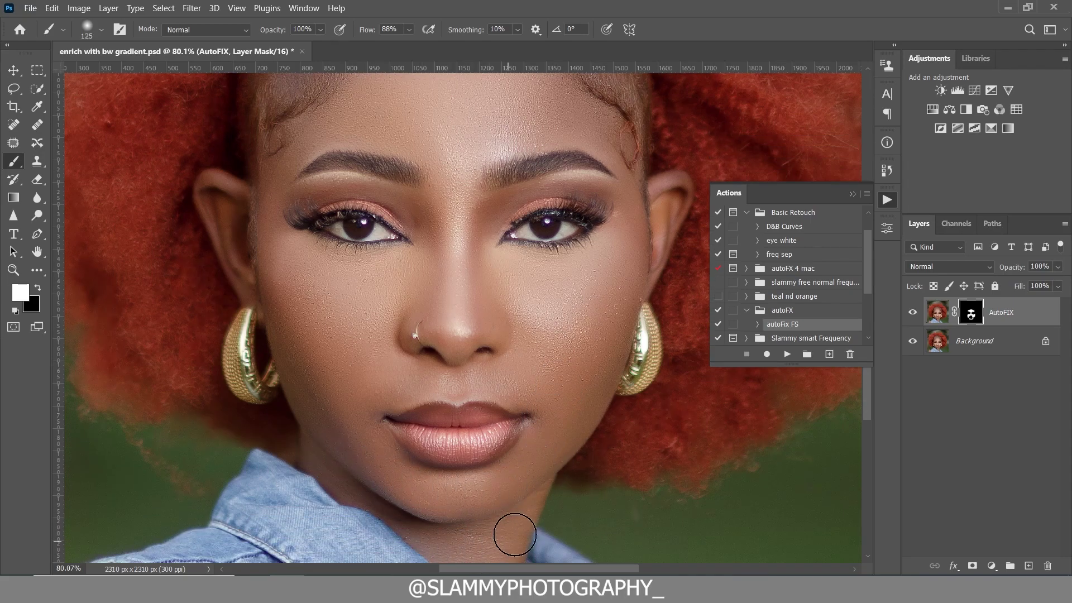
Extend the white areas of the AutoFIX mask in the whole-image view, finishing with a 175 px brush
{"action": "left_click", "coordinate": [236, 7]}
{"action": "left_click", "coordinate": [283, 132]}
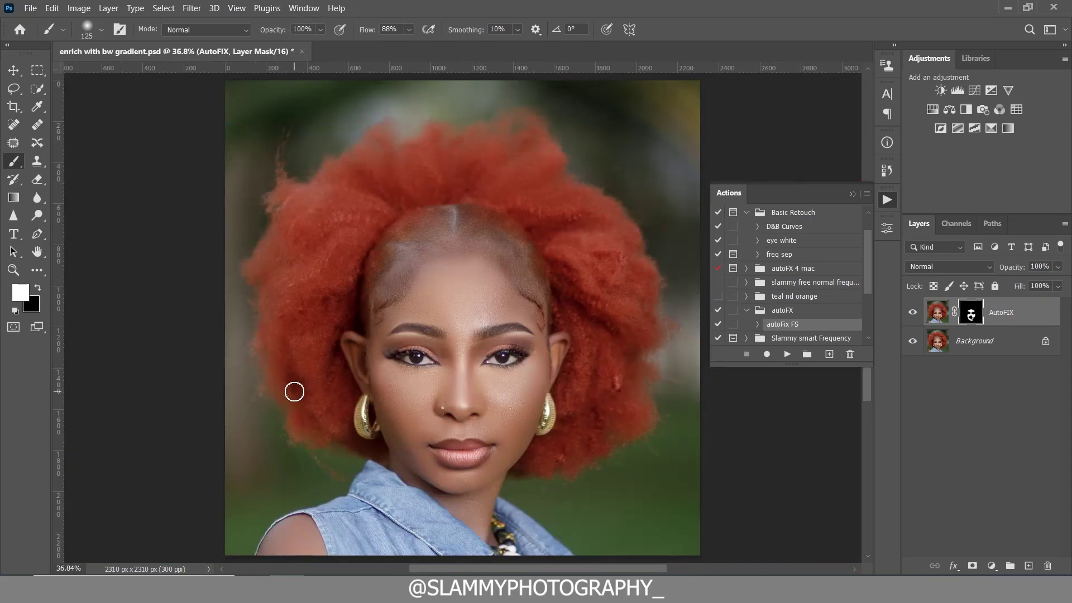
{"action": "key", "text": "bracketright"}
{"action": "key", "text": "bracketright"}
{"action": "key", "text": "bracketright"}
{"action": "key", "text": "bracketleft"}
{"action": "key", "text": "bracketleft"}
{"action": "key", "text": "bracketright"}
Compare the face with the originally opened image through the history, and return to the last brush stroke
{"action": "left_click", "coordinate": [888, 170]}
{"action": "left_click_drag", "start_coordinate": [869, 356], "coordinate": [869, 201]}
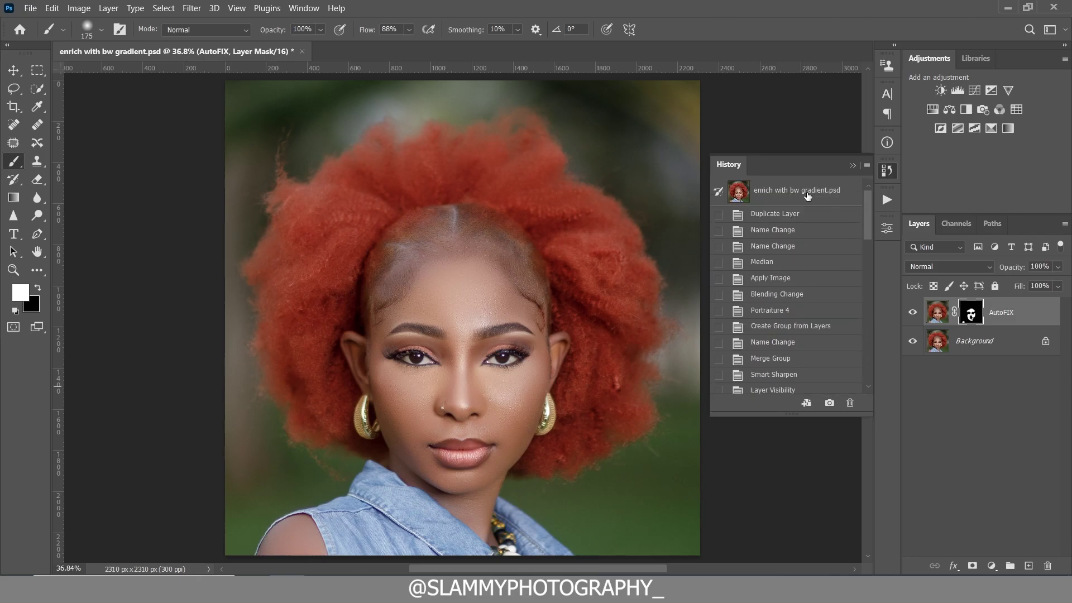
{"action": "left_click", "coordinate": [808, 195]}
{"action": "left_click", "coordinate": [13, 270]}
{"action": "left_click_drag", "start_coordinate": [487, 449], "coordinate": [530, 448]}
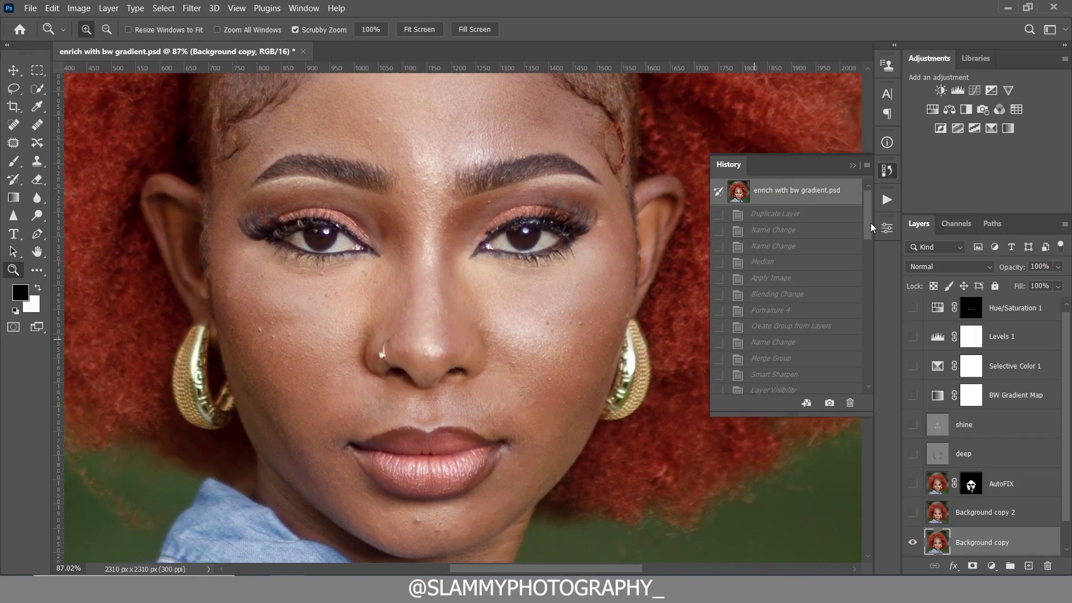
{"action": "left_click_drag", "start_coordinate": [869, 222], "coordinate": [880, 376]}
{"action": "left_click", "coordinate": [790, 386]}
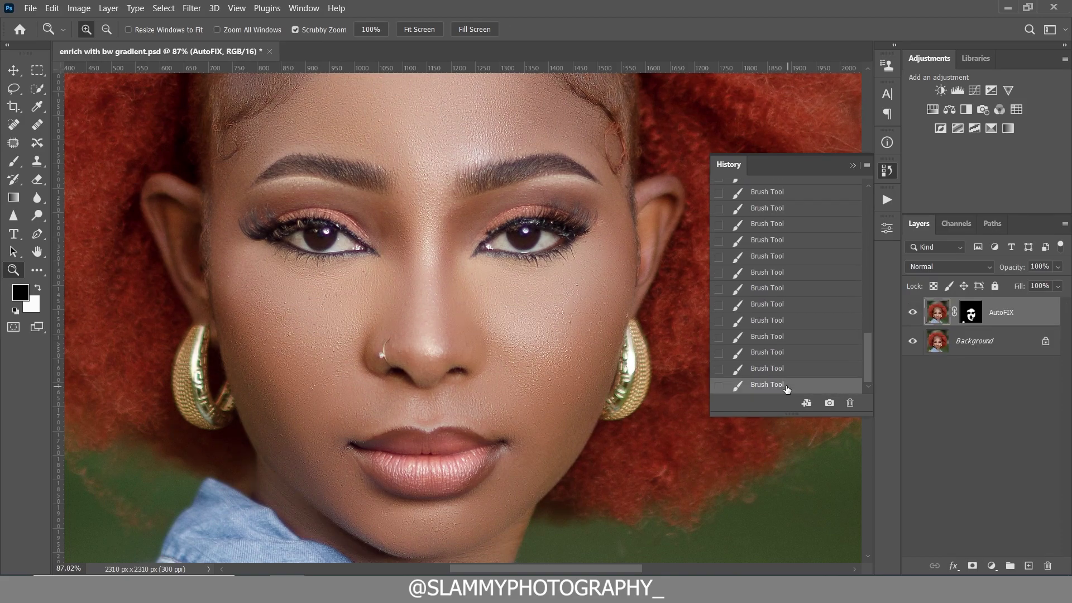
Examine the smoothed skin texture on the cheeks, nose and forehead at close and full-image magnifications
{"action": "scroll", "coordinate": [394, 309], "scroll_direction": "up", "scroll_amount": 2}
{"action": "scroll", "coordinate": [391, 347], "scroll_direction": "down", "scroll_amount": 4}
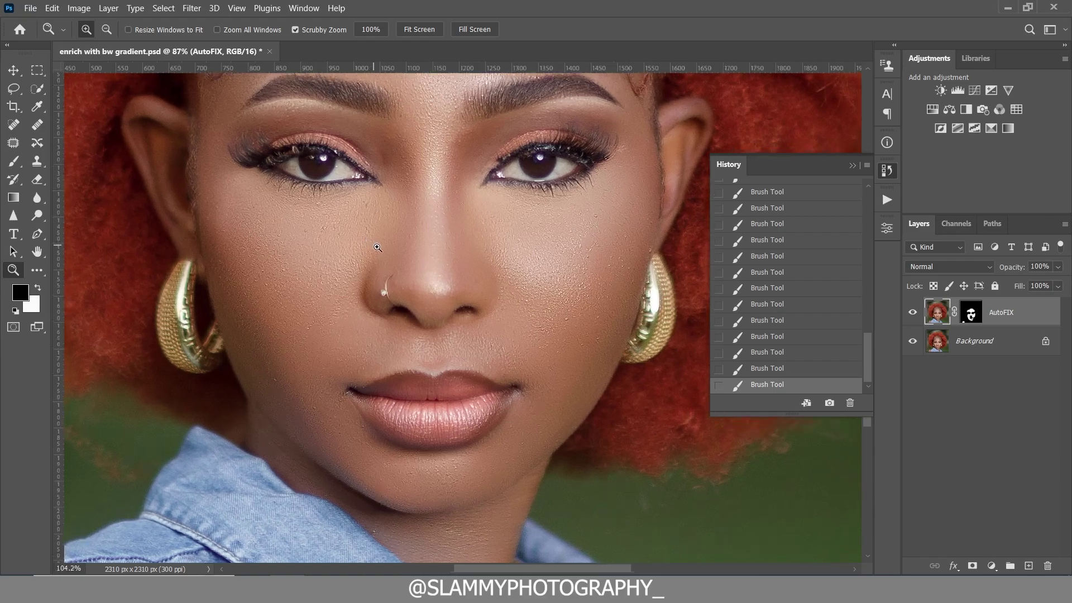
{"action": "left_click_drag", "start_coordinate": [363, 238], "coordinate": [498, 261]}
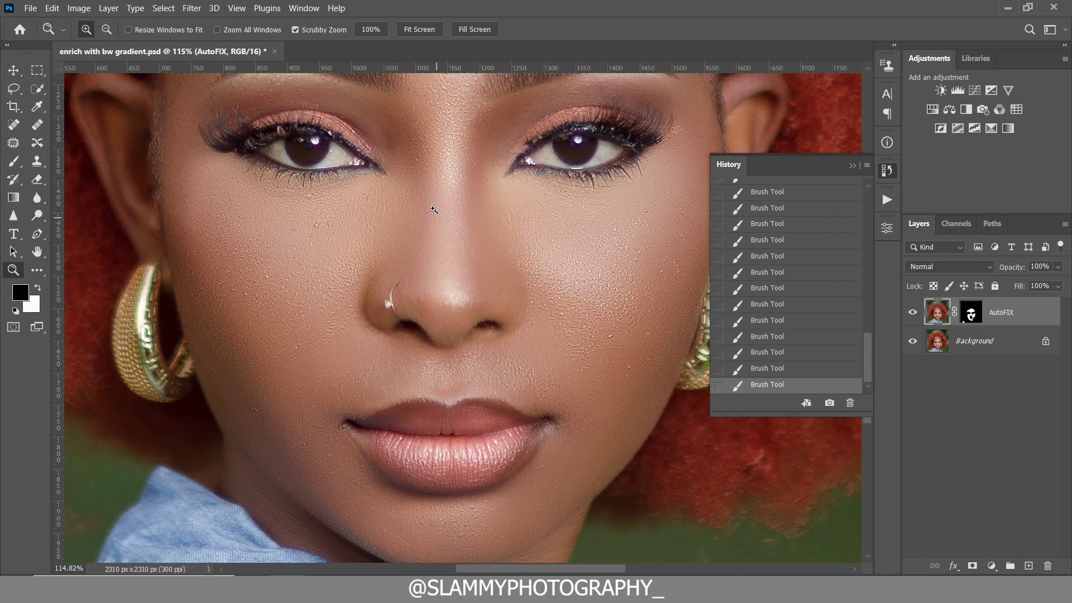
{"action": "left_click", "coordinate": [237, 8]}
{"action": "left_click", "coordinate": [251, 129]}
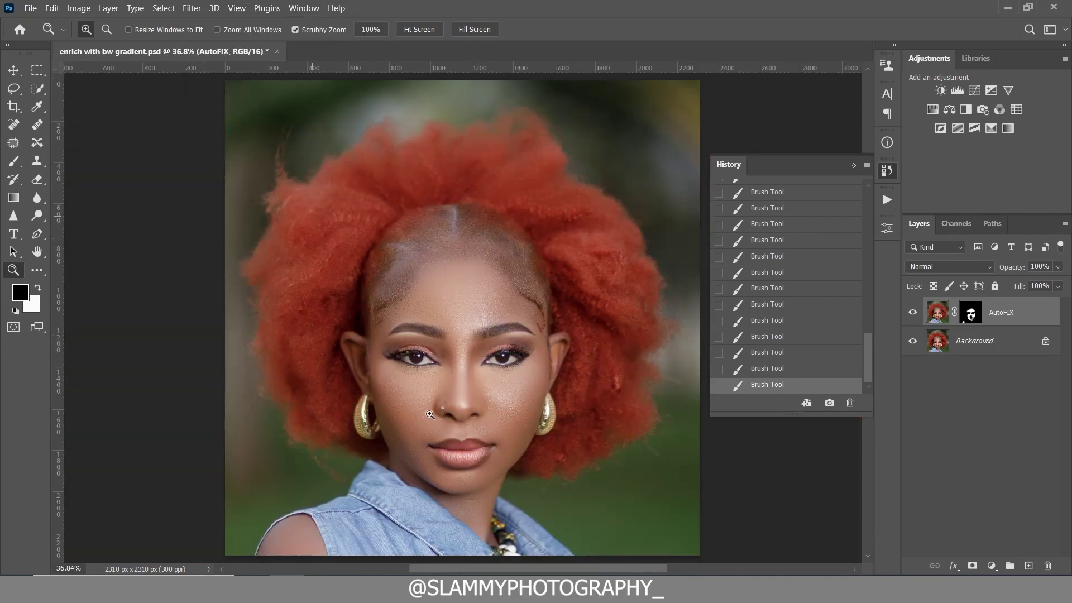
{"action": "left_click_drag", "start_coordinate": [495, 421], "coordinate": [882, 190]}
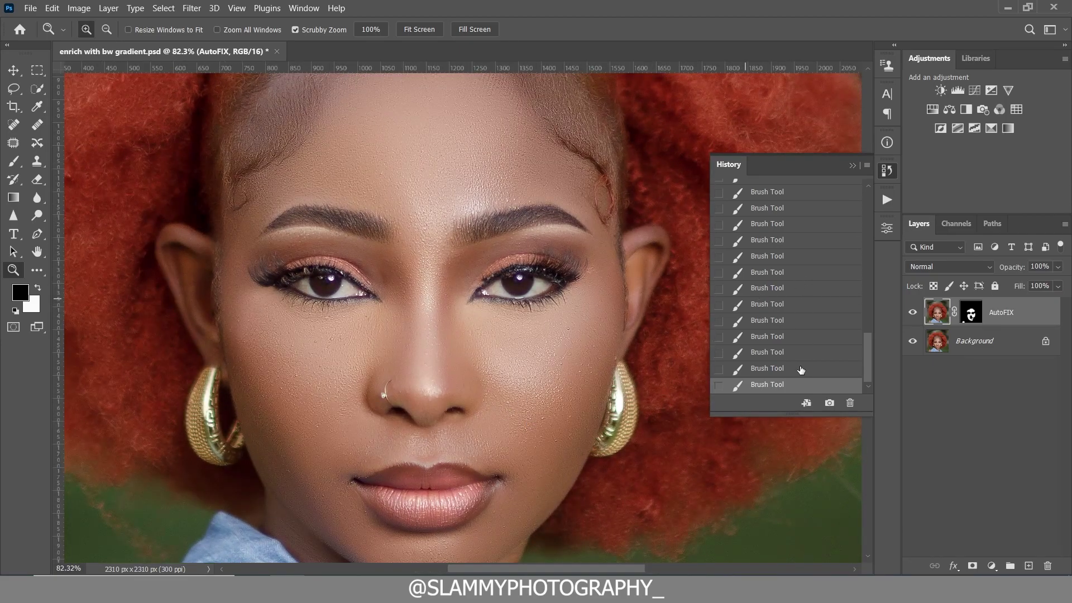
{"action": "left_click", "coordinate": [887, 200]}
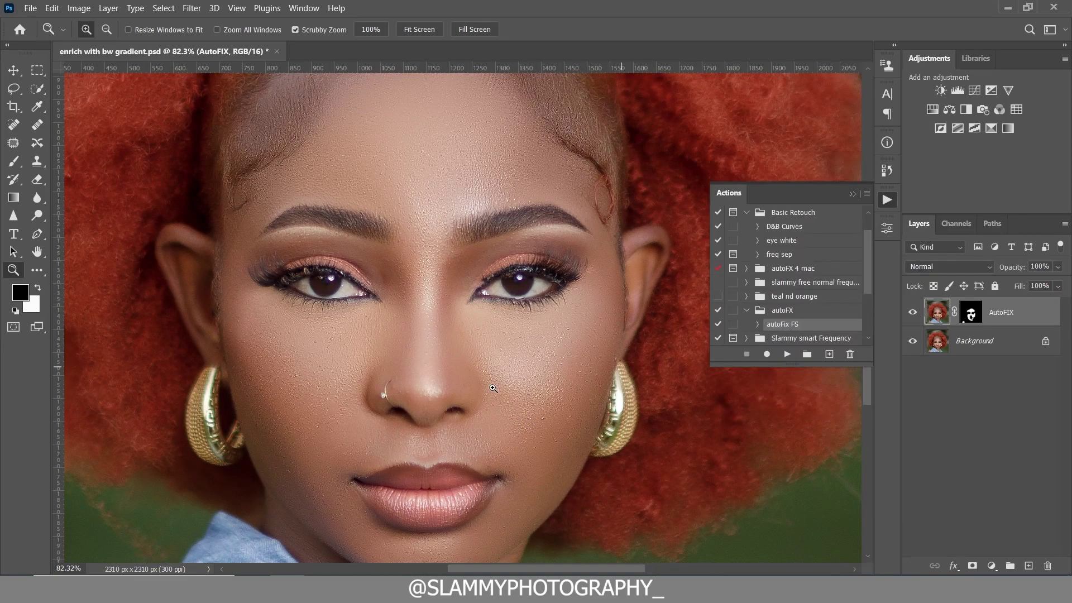
{"action": "scroll", "coordinate": [406, 395], "scroll_direction": "down", "scroll_amount": 2}
{"action": "scroll", "coordinate": [406, 394], "scroll_direction": "down", "scroll_amount": 2}
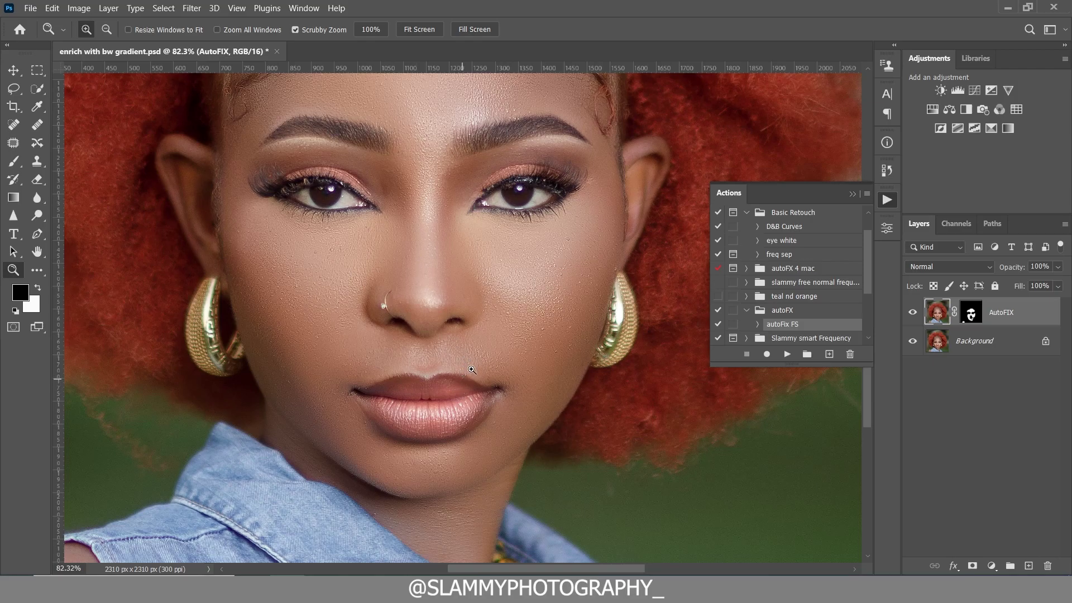
Check the retouch against the opened document state once more, restore the latest brush state and inspect the nose and cheeks
{"action": "left_click", "coordinate": [887, 170]}
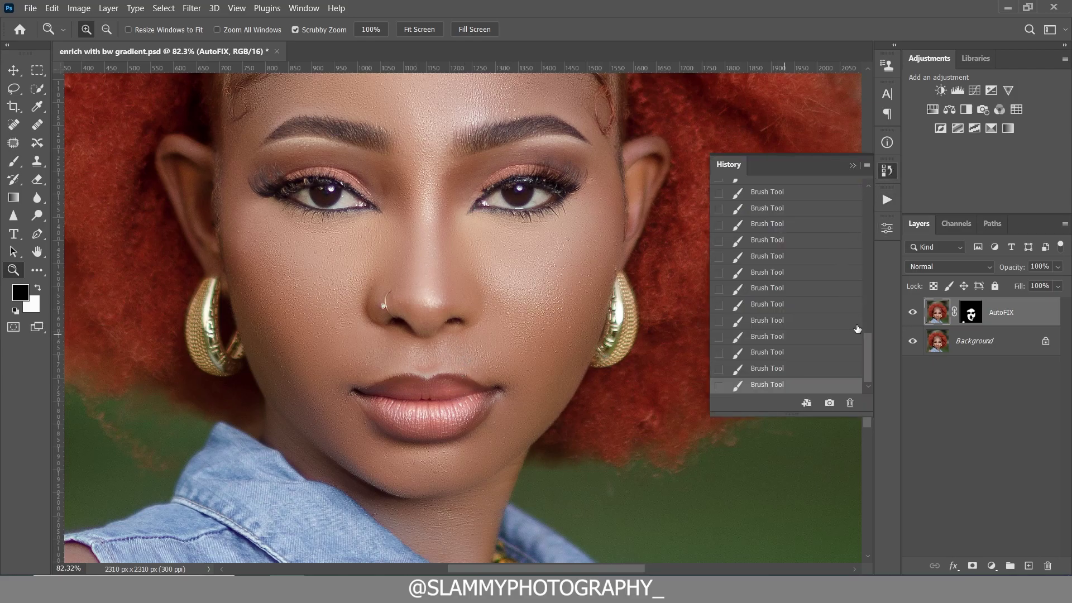
{"action": "left_click_drag", "start_coordinate": [870, 342], "coordinate": [869, 196]}
{"action": "left_click", "coordinate": [815, 199]}
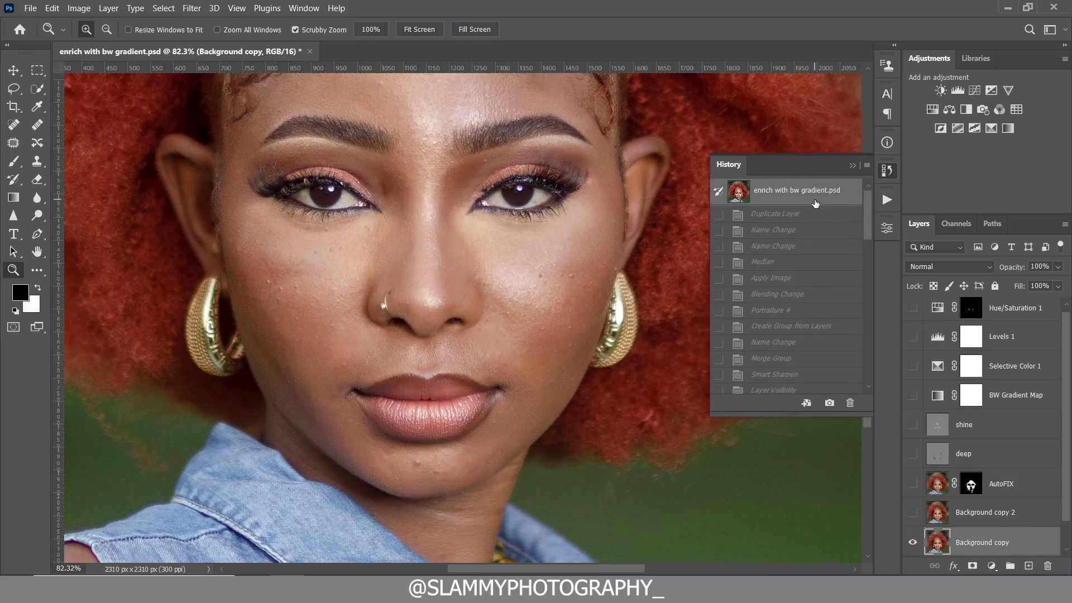
{"action": "left_click_drag", "start_coordinate": [868, 237], "coordinate": [870, 403]}
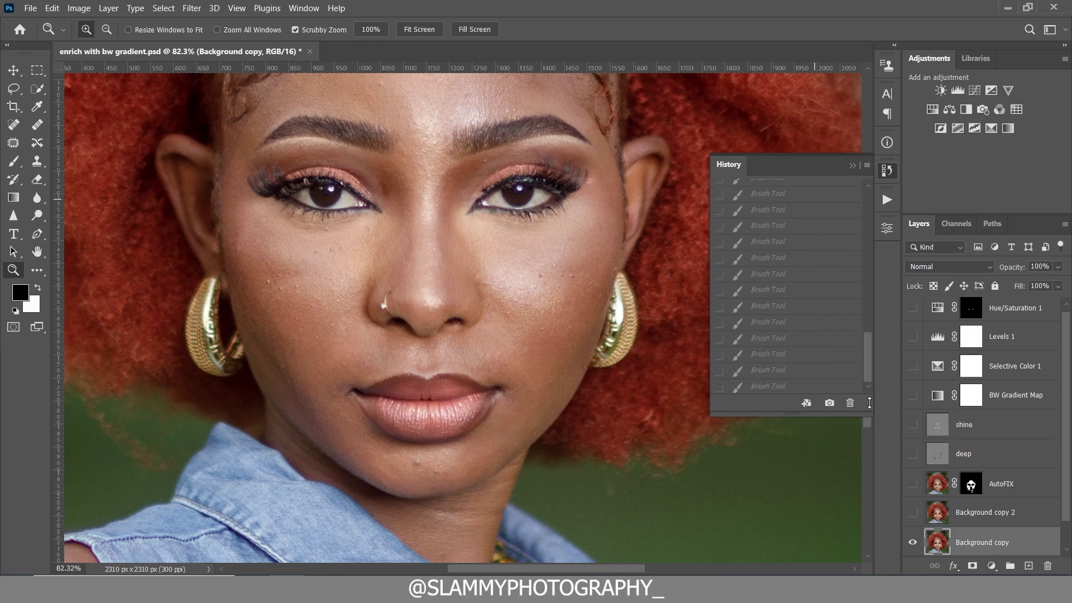
{"action": "left_click", "coordinate": [794, 386]}
{"action": "left_click_drag", "start_coordinate": [361, 262], "coordinate": [418, 261]}
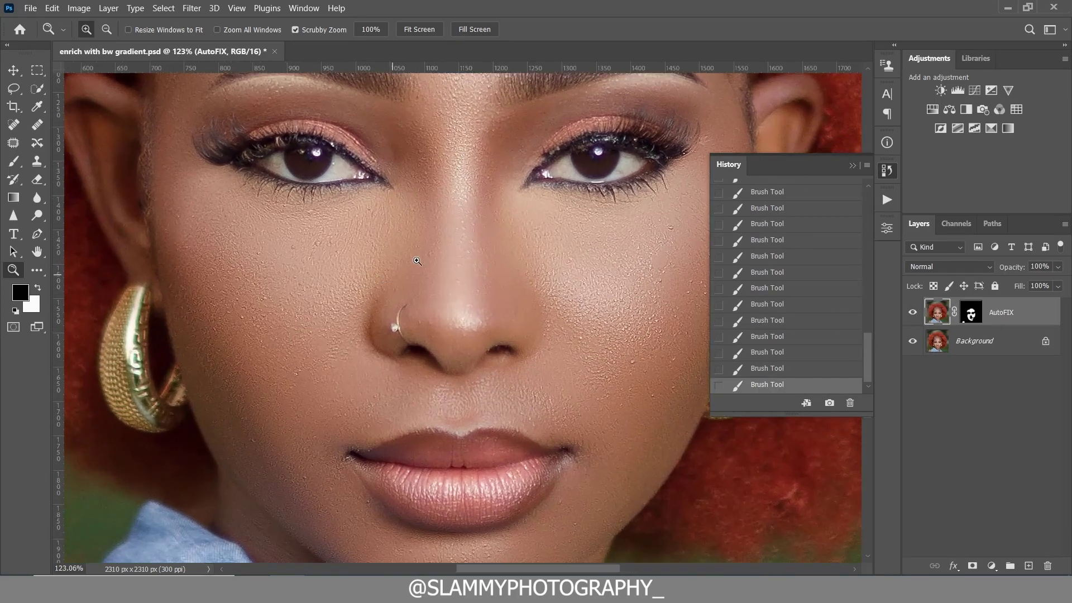
Collapse the history and review the retouched portrait by alternating between the whole image and close-ups of the face
{"action": "left_click", "coordinate": [237, 8]}
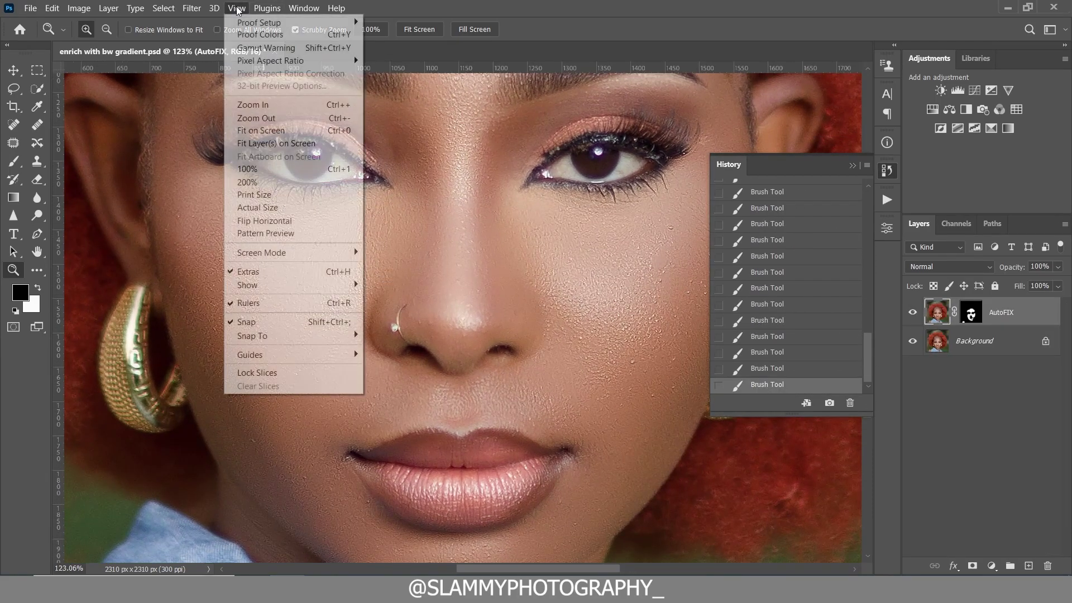
{"action": "left_click", "coordinate": [267, 131]}
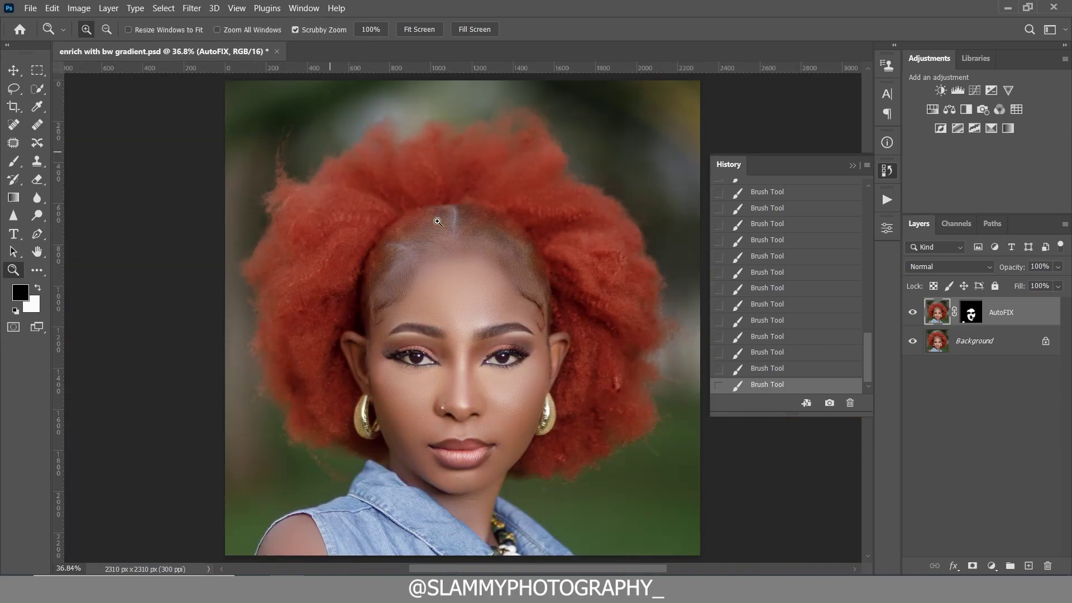
{"action": "left_click", "coordinate": [852, 166]}
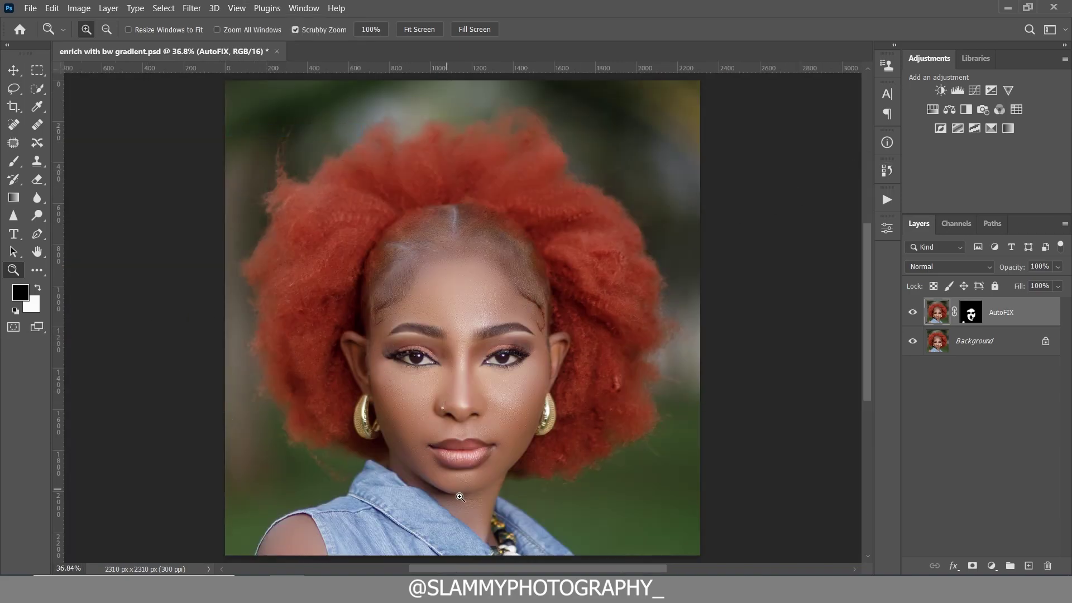
{"action": "left_click_drag", "start_coordinate": [460, 497], "coordinate": [519, 488]}
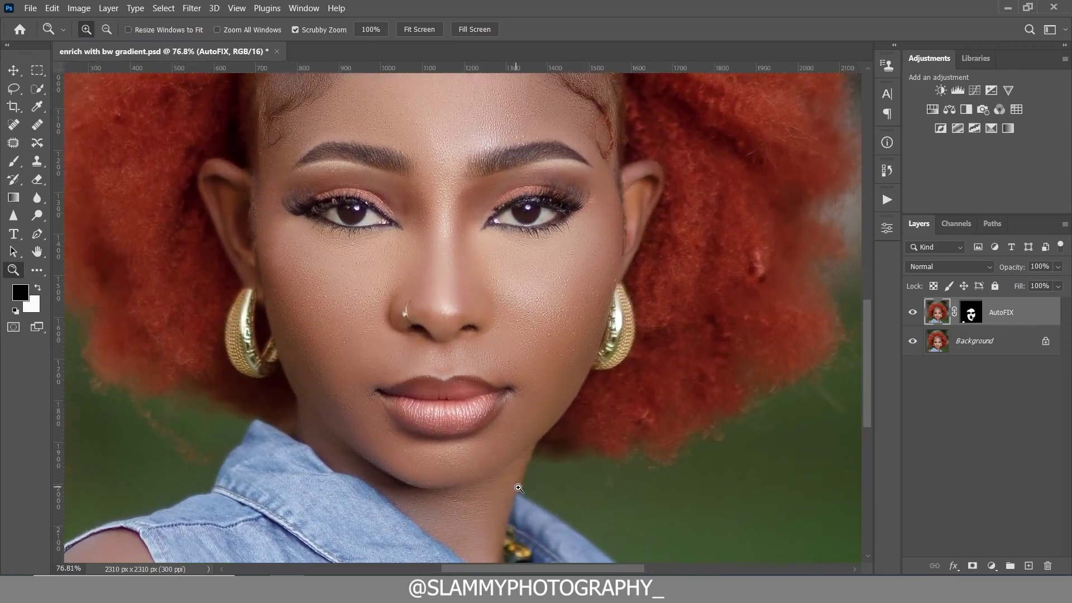
{"action": "left_click", "coordinate": [237, 8]}
{"action": "left_click", "coordinate": [261, 130]}
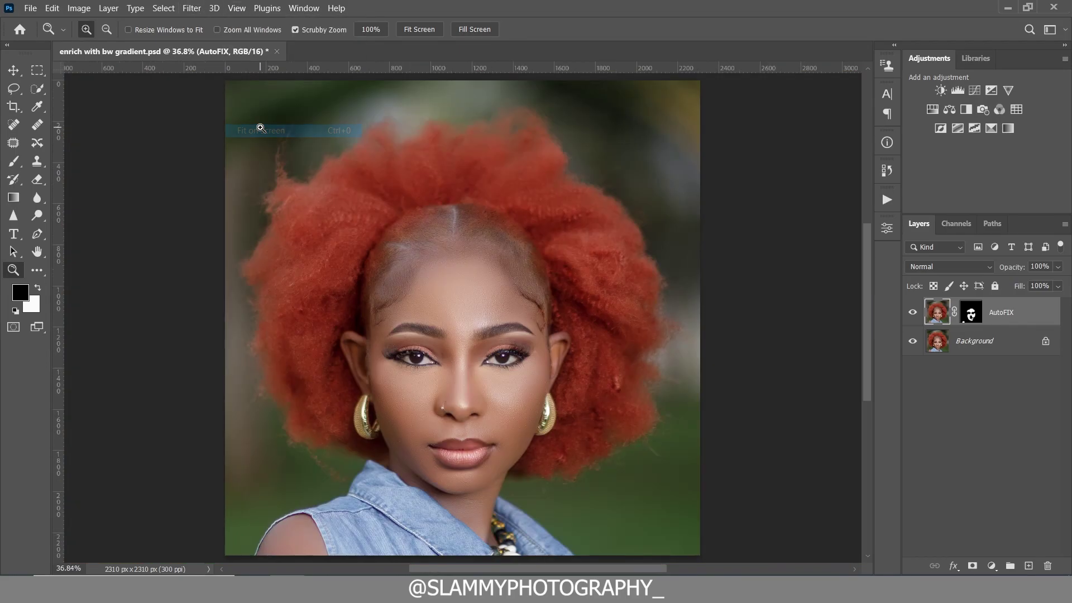
{"action": "left_click_drag", "start_coordinate": [469, 438], "coordinate": [508, 451]}
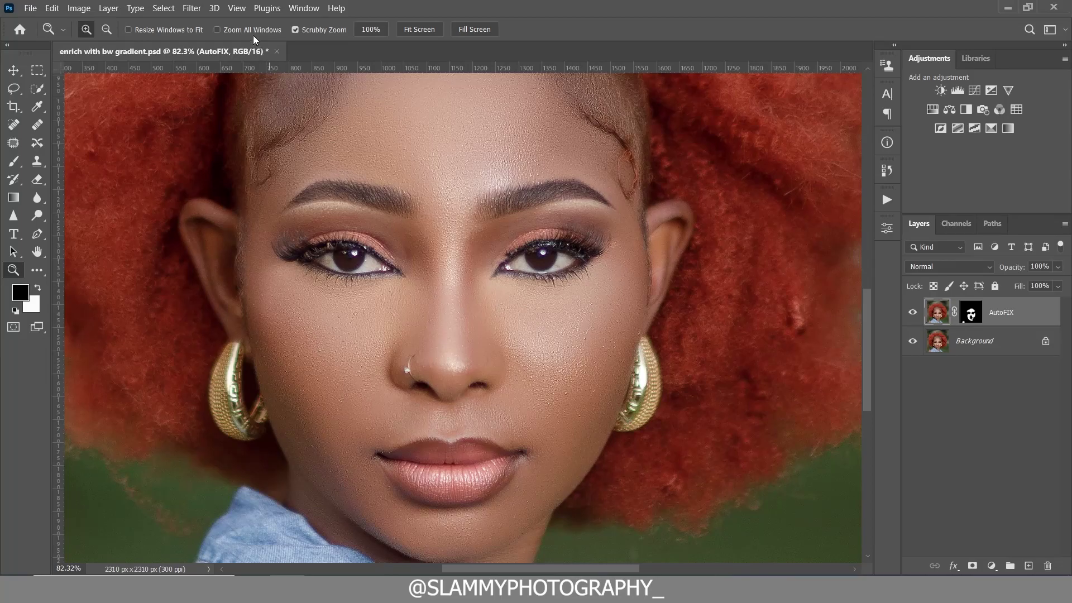
{"action": "left_click", "coordinate": [237, 8]}
{"action": "left_click", "coordinate": [261, 131]}
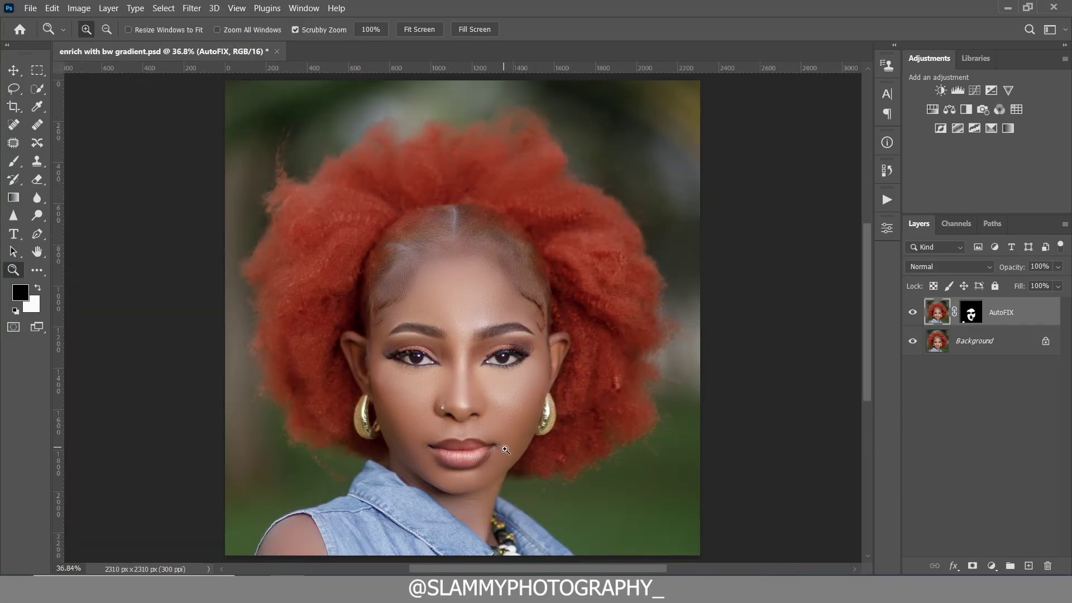
{"action": "left_click_drag", "start_coordinate": [488, 474], "coordinate": [498, 474]}
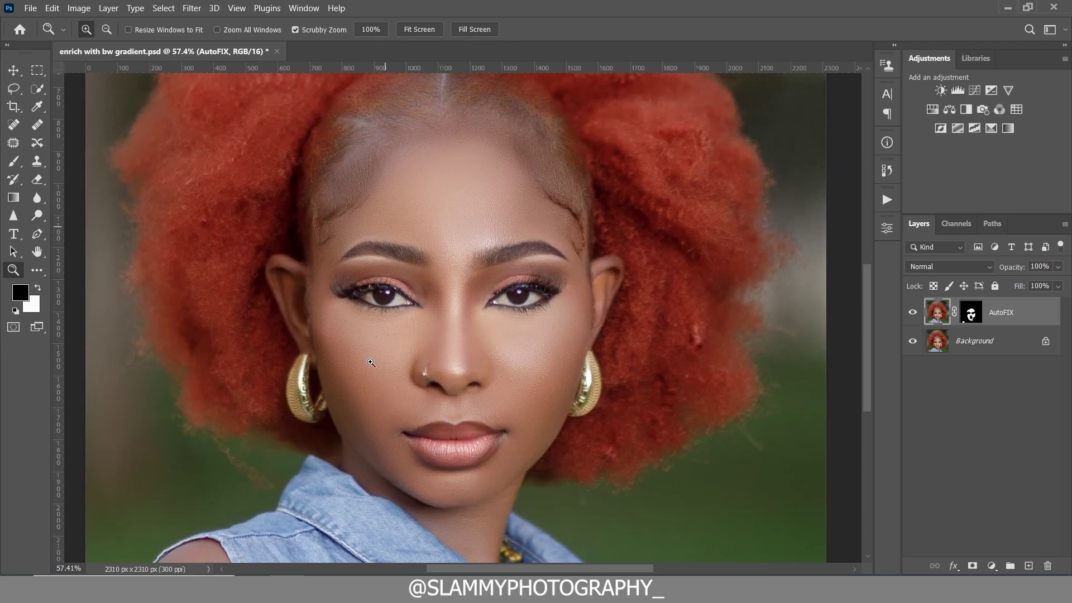
{"action": "key", "text": "ctrl+0"}
{"action": "left_click_drag", "start_coordinate": [479, 411], "coordinate": [511, 412]}
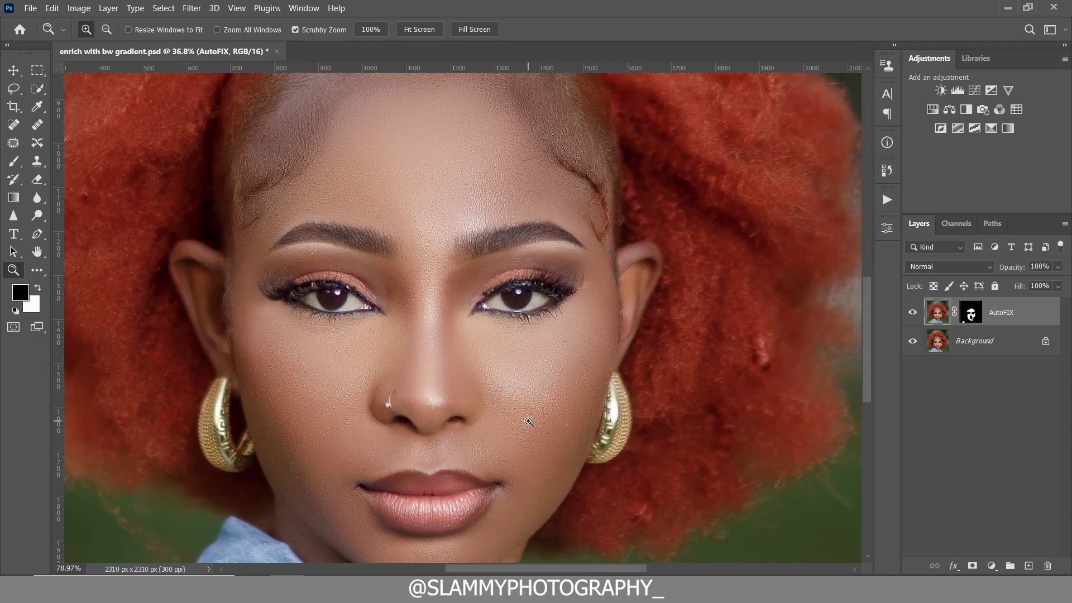
Create a new layer in Overlay mode filled with the Overlay-neutral 50% gray
{"action": "left_click", "coordinate": [108, 7]}
{"action": "mouse_move", "coordinate": [120, 21]}
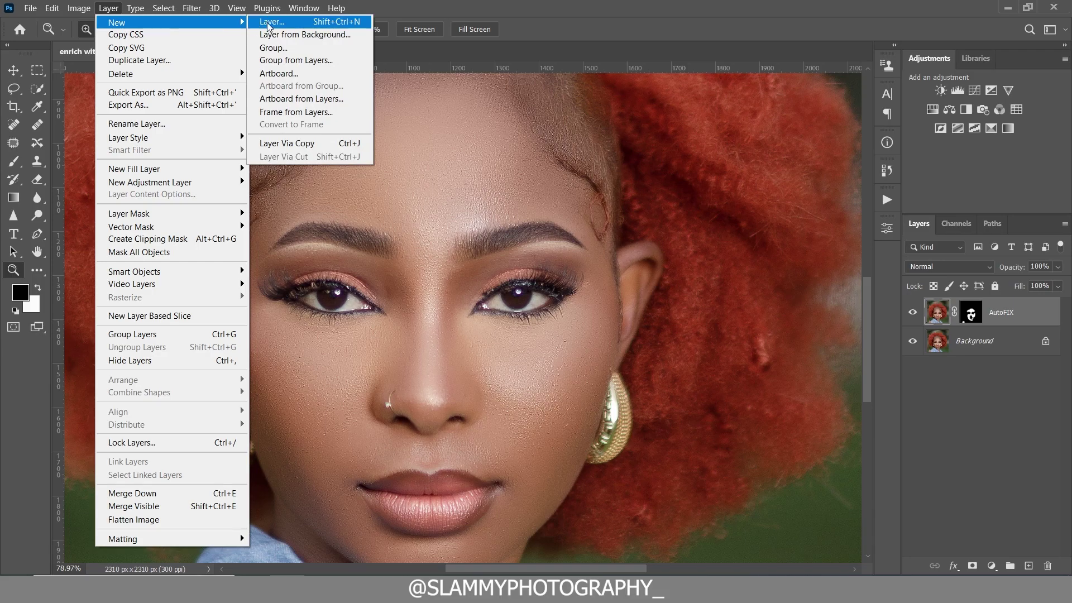
{"action": "left_click", "coordinate": [286, 22]}
{"action": "left_click", "coordinate": [457, 226]}
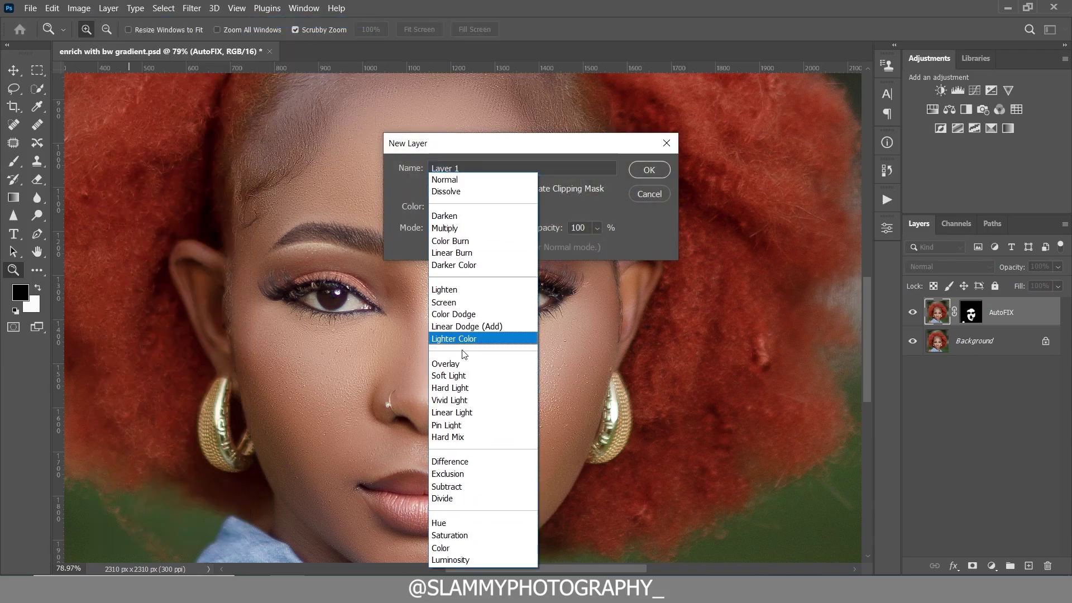
{"action": "left_click", "coordinate": [463, 364]}
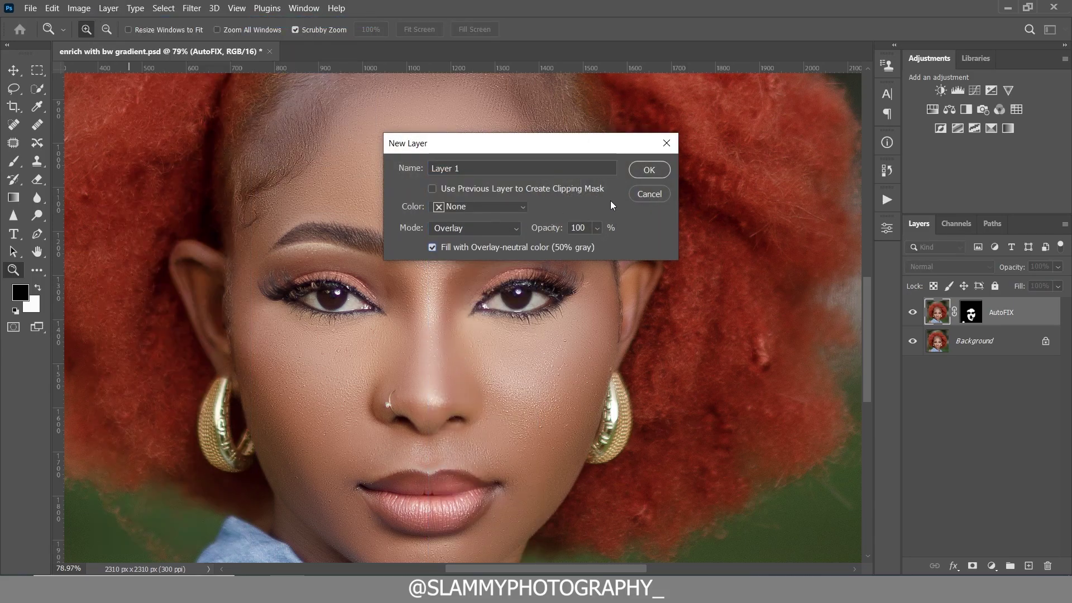
{"action": "left_click", "coordinate": [649, 170]}
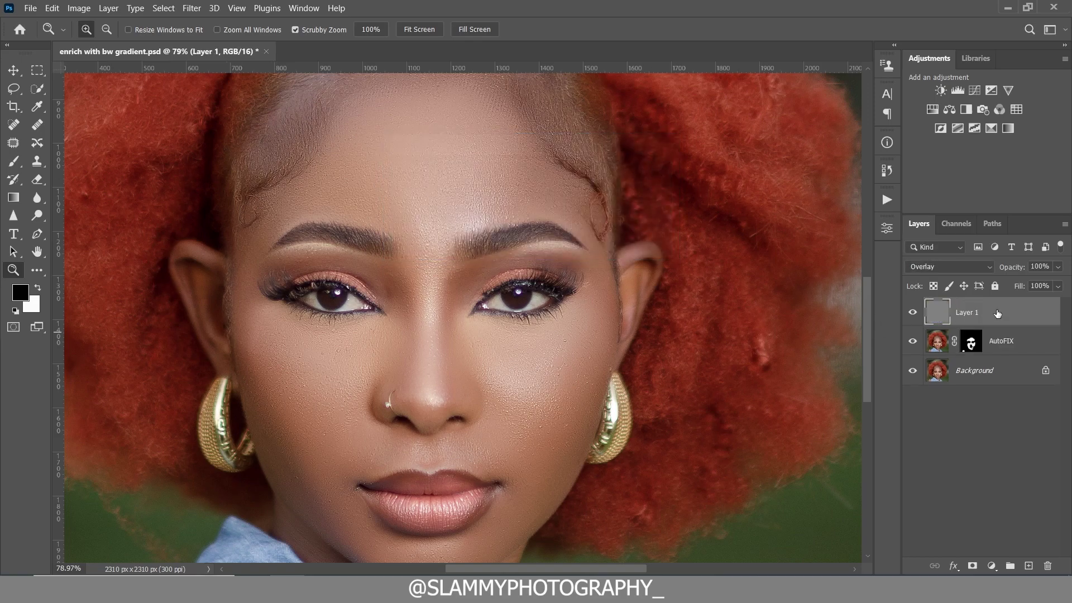
Duplicate the gray Overlay layer and rename the copy as shine
{"action": "left_click_drag", "start_coordinate": [998, 314], "coordinate": [1029, 565]}
{"action": "double_click", "coordinate": [978, 314]}
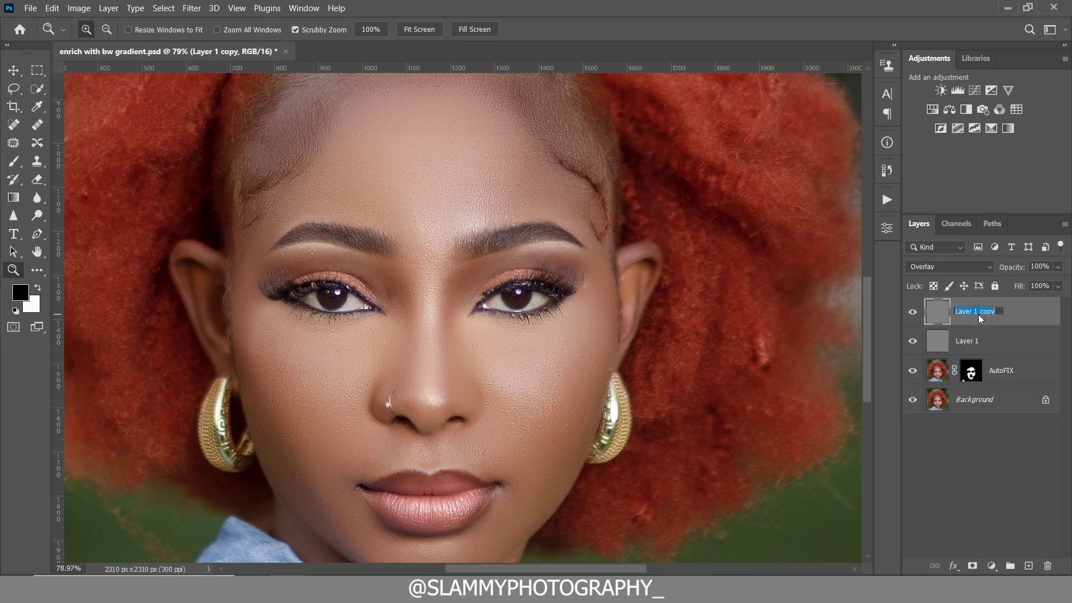
{"action": "type", "text": "shine"}
{"action": "key", "text": "Return"}
Rename the gray Overlay layer below shine as deep
{"action": "double_click", "coordinate": [1001, 339]}
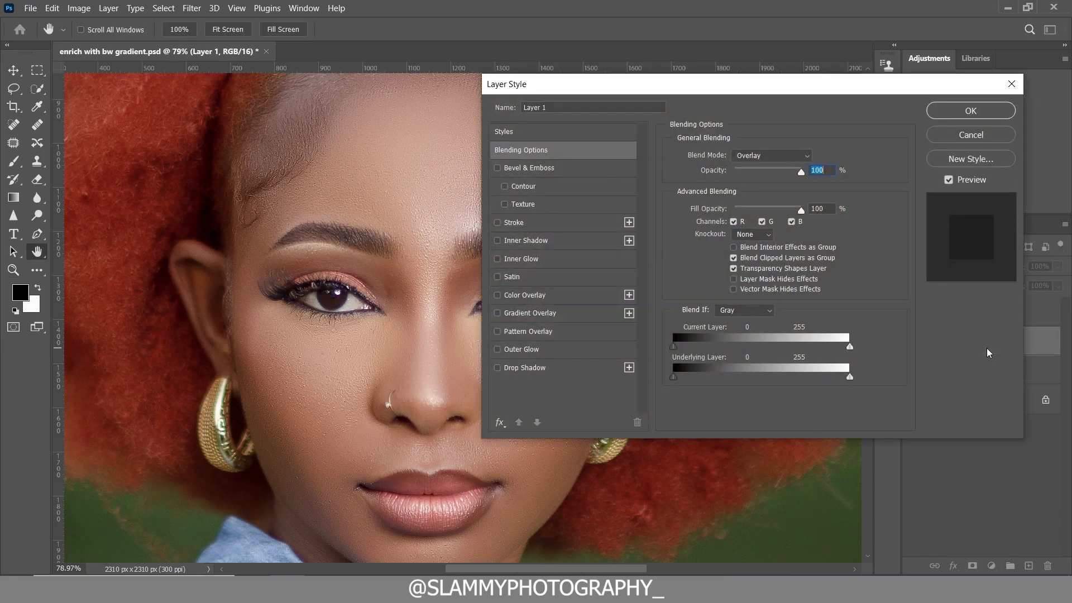
{"action": "key", "text": "Return"}
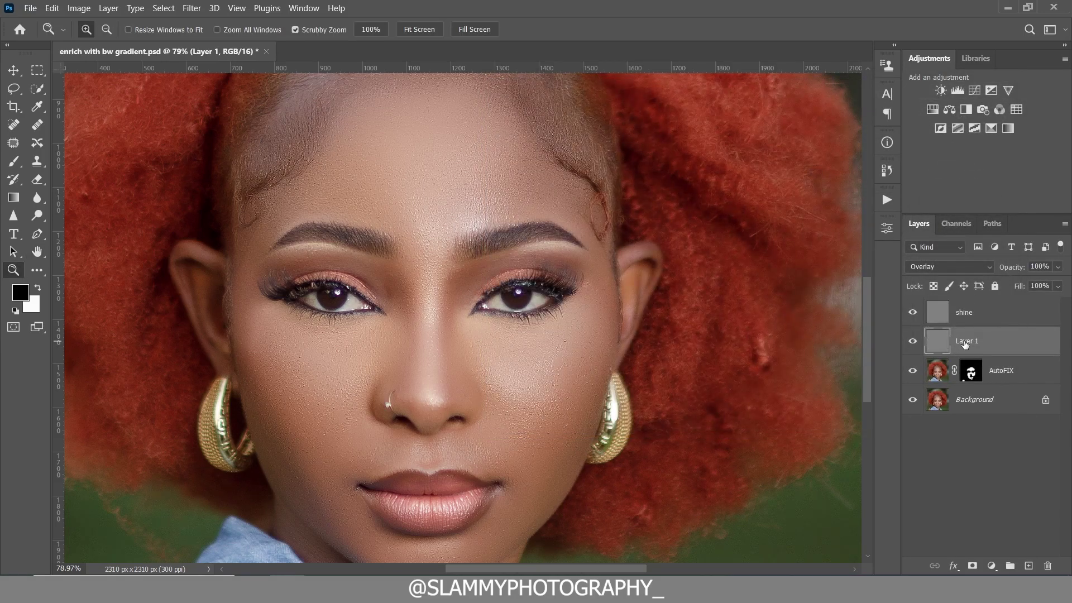
{"action": "double_click", "coordinate": [965, 340]}
{"action": "type", "text": "deep"}
Load the composite RGB channel's highlights as a selection for working on the shine layer
{"action": "left_click", "coordinate": [976, 313]}
{"action": "left_click", "coordinate": [956, 225]}
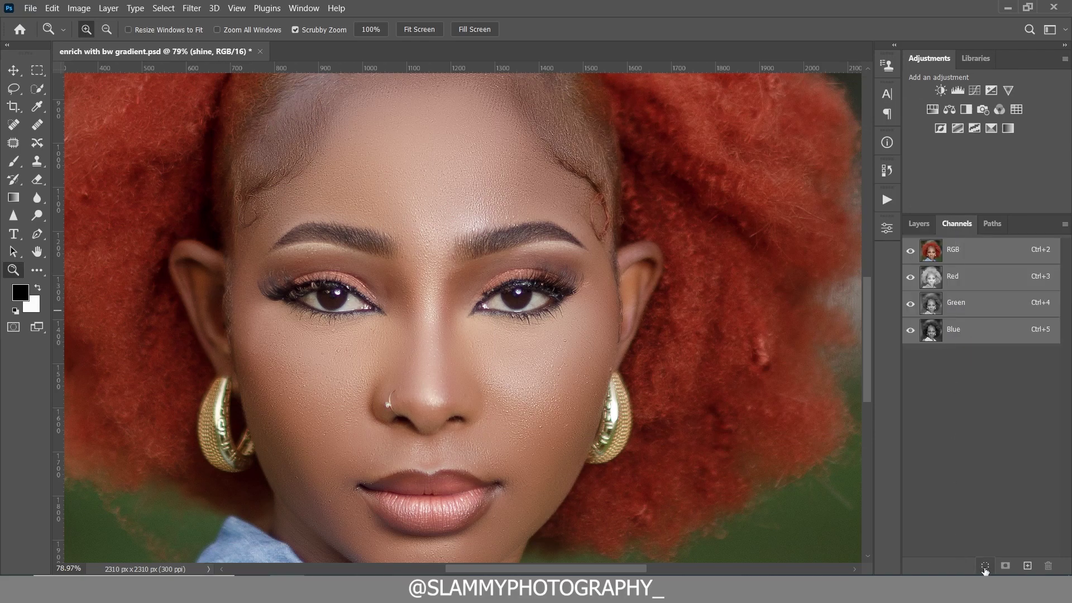
{"action": "left_click", "coordinate": [985, 566]}
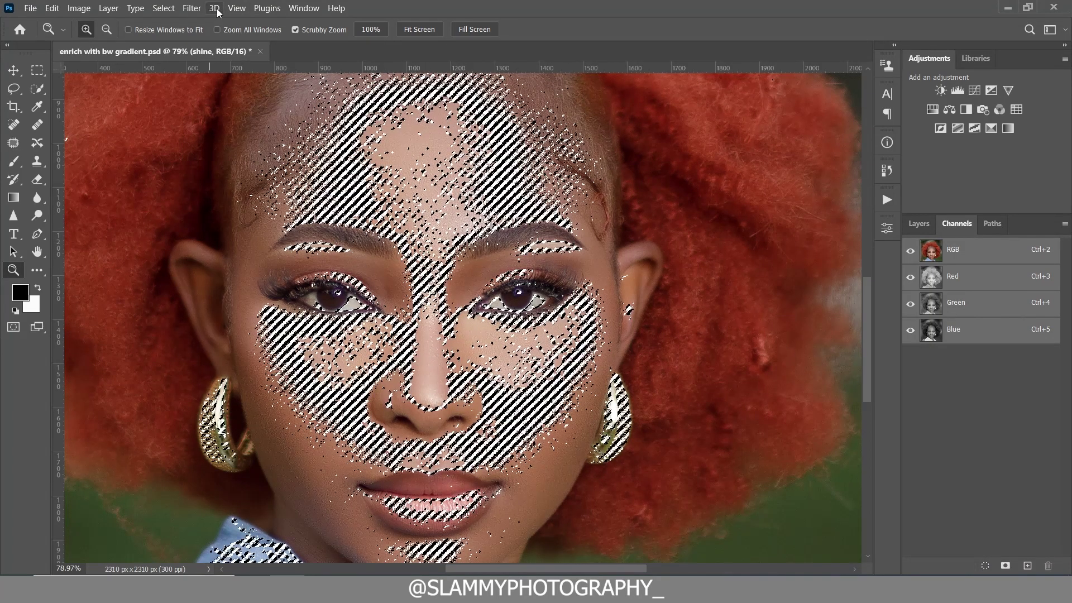
{"action": "left_click", "coordinate": [236, 8]}
{"action": "left_click", "coordinate": [262, 129]}
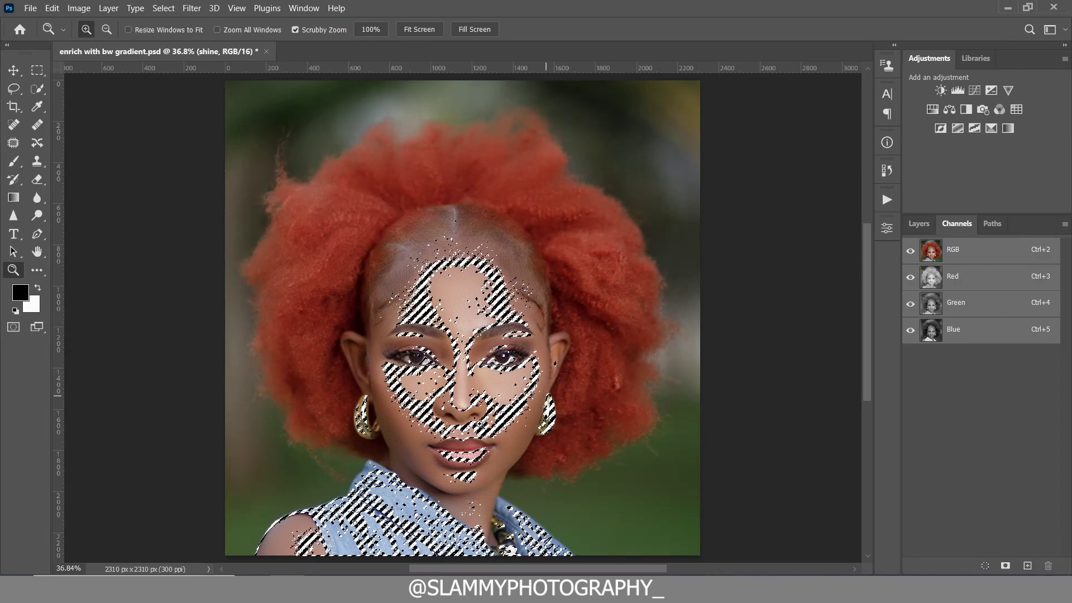
{"action": "left_click", "coordinate": [919, 223]}
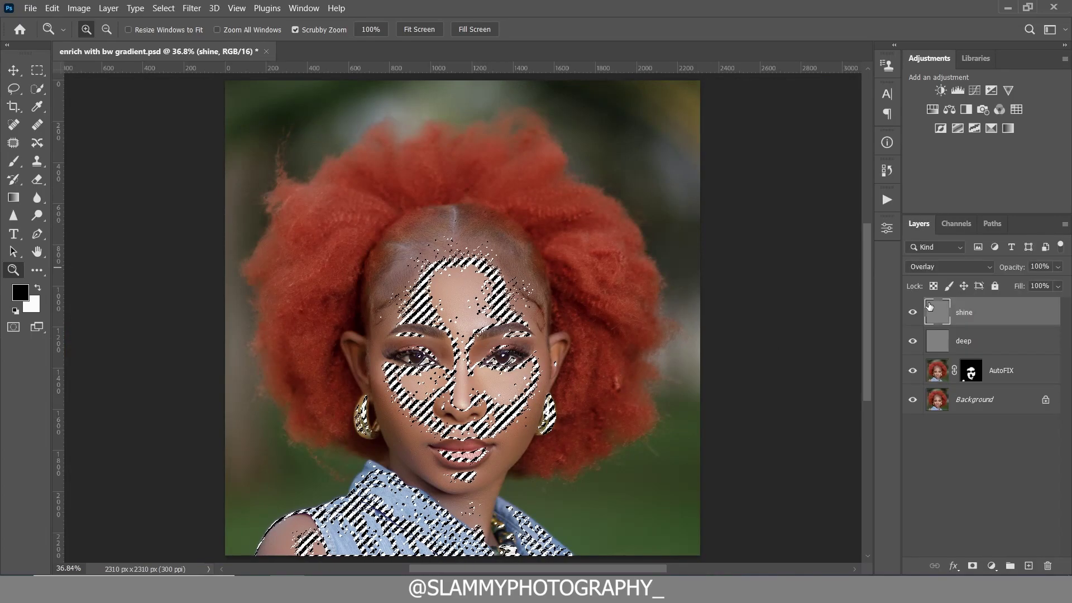
Brush the center of the forehead on the shine layer with white at 10% flow
{"action": "key", "text": "b"}
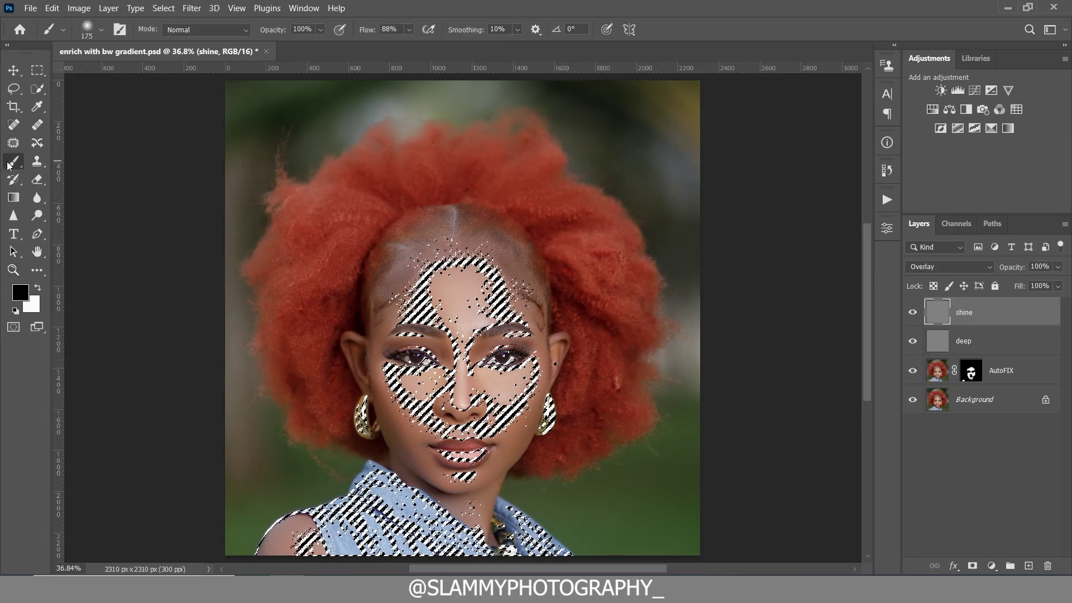
{"action": "left_click", "coordinate": [37, 289]}
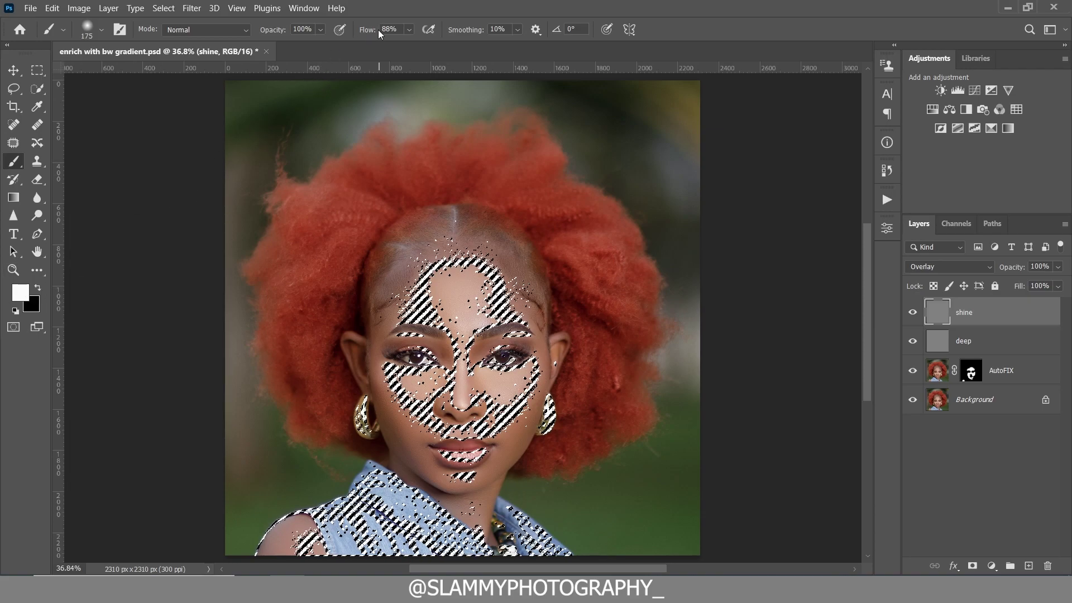
{"action": "left_click_drag", "start_coordinate": [373, 29], "coordinate": [319, 51]}
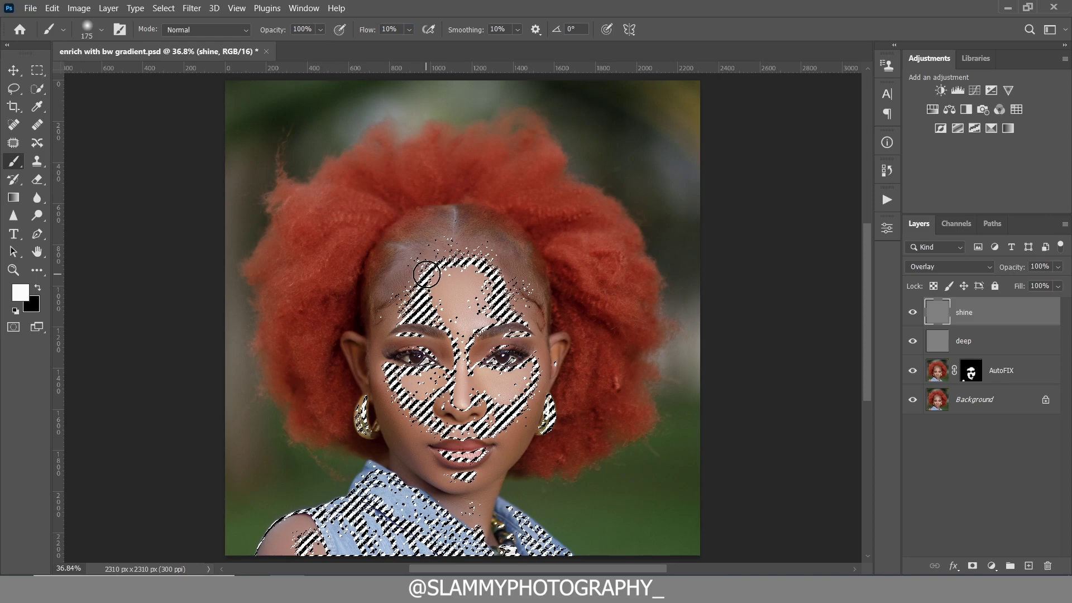
{"action": "key", "text": "bracketright"}
{"action": "key", "text": "bracketright"}
{"action": "mouse_move", "coordinate": [464, 296]}
{"action": "left_mouse_down"}
{"action": "mouse_move", "coordinate": [450, 287]}
{"action": "mouse_move", "coordinate": [464, 279]}
{"action": "left_mouse_up"}
Paint the nose bridge highlight on the shine layer down to the upper lip with an 80 px white brush
{"action": "key", "text": "bracketleft"}
{"action": "key", "text": "bracketleft"}
{"action": "key", "text": "bracketleft"}
{"action": "key", "text": "bracketleft"}
{"action": "key", "text": "bracketleft"}
{"action": "key", "text": "bracketleft"}
{"action": "left_click_drag", "start_coordinate": [460, 347], "coordinate": [464, 421]}
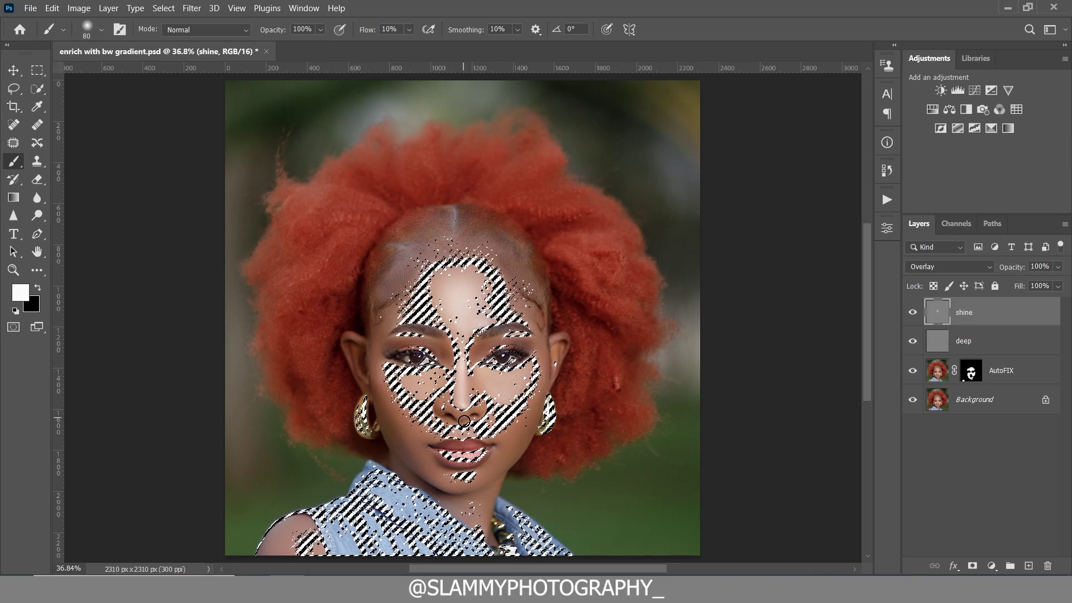
Paint white highlights over both cheeks and the lips on the shine layer, varying the brush between 80 and 150 px
{"action": "left_click_drag", "start_coordinate": [433, 386], "coordinate": [409, 386]}
{"action": "key", "text": "bracketright"}
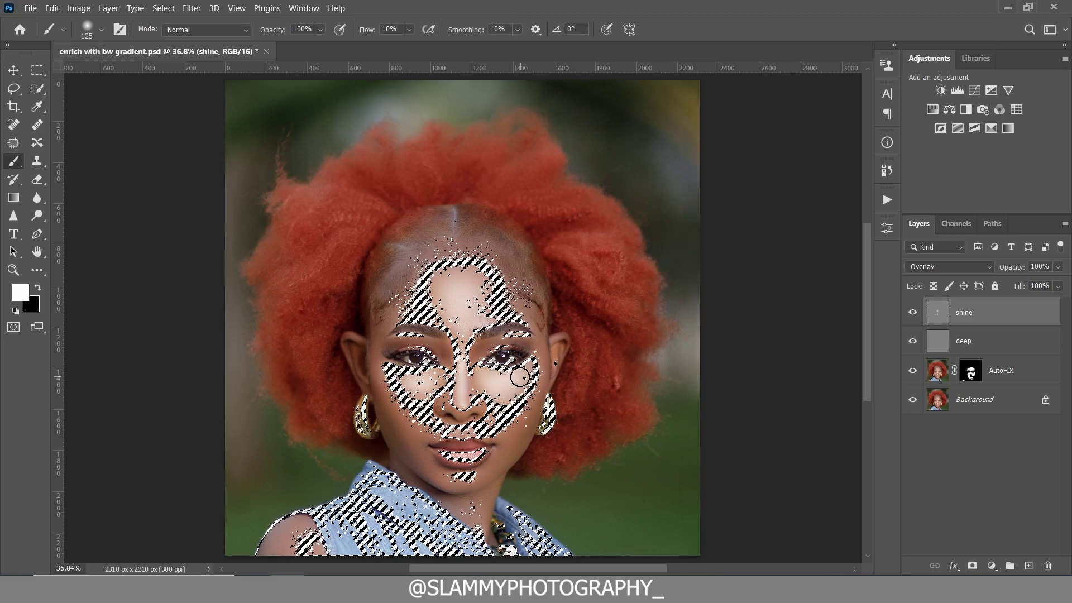
{"action": "key", "text": "bracketleft"}
{"action": "key", "text": "bracketleft"}
{"action": "key", "text": "bracketleft"}
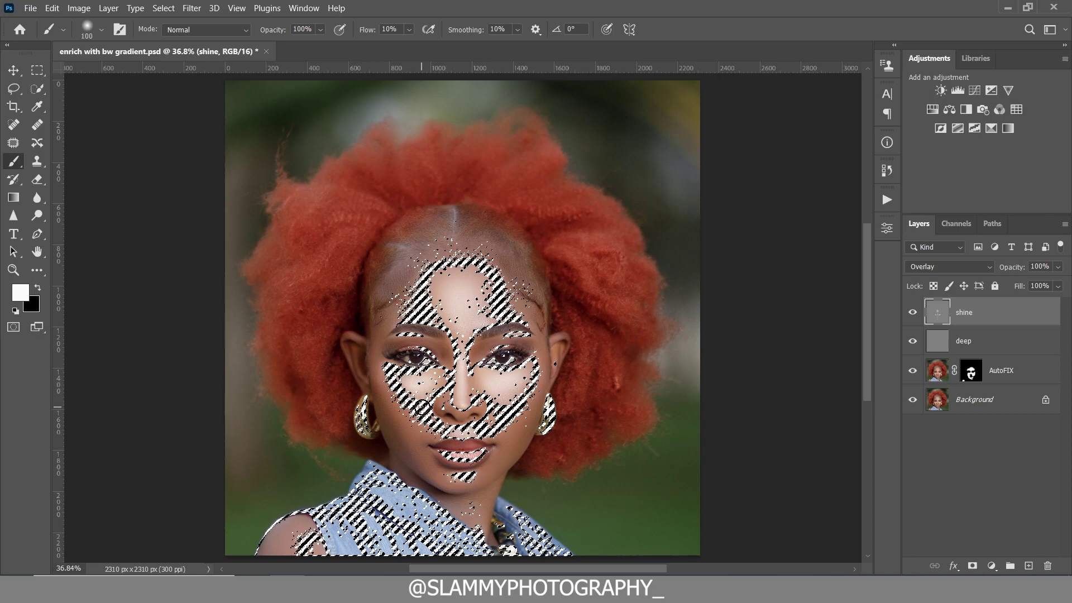
{"action": "key", "text": "bracketright"}
{"action": "key", "text": "bracketright"}
{"action": "key", "text": "bracketright"}
{"action": "key", "text": "bracketright"}
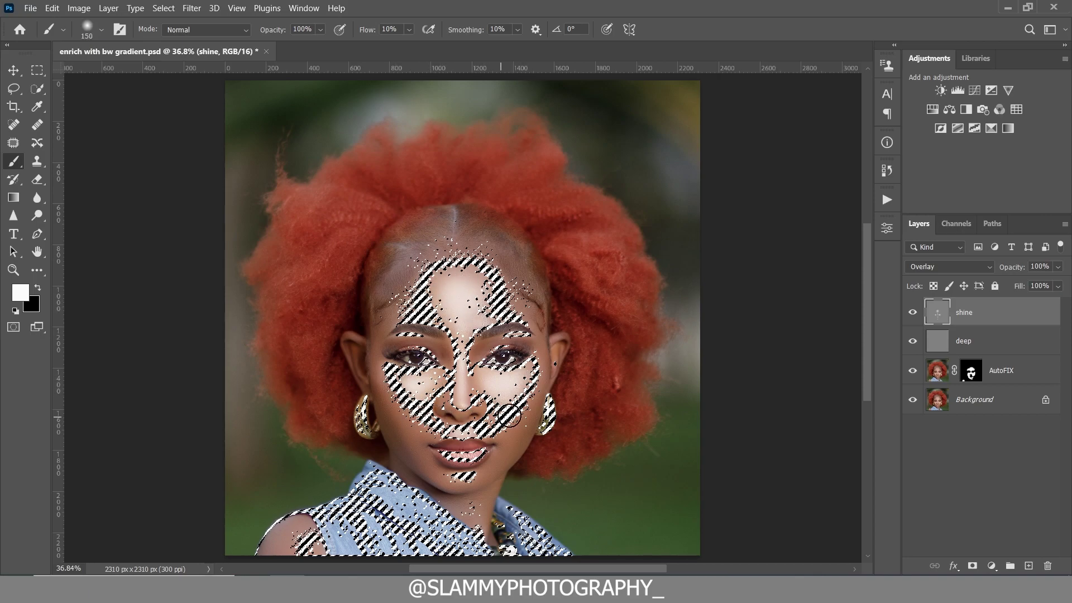
{"action": "key", "text": "bracketleft"}
{"action": "key", "text": "bracketleft"}
{"action": "key", "text": "bracketleft"}
{"action": "key", "text": "bracketleft"}
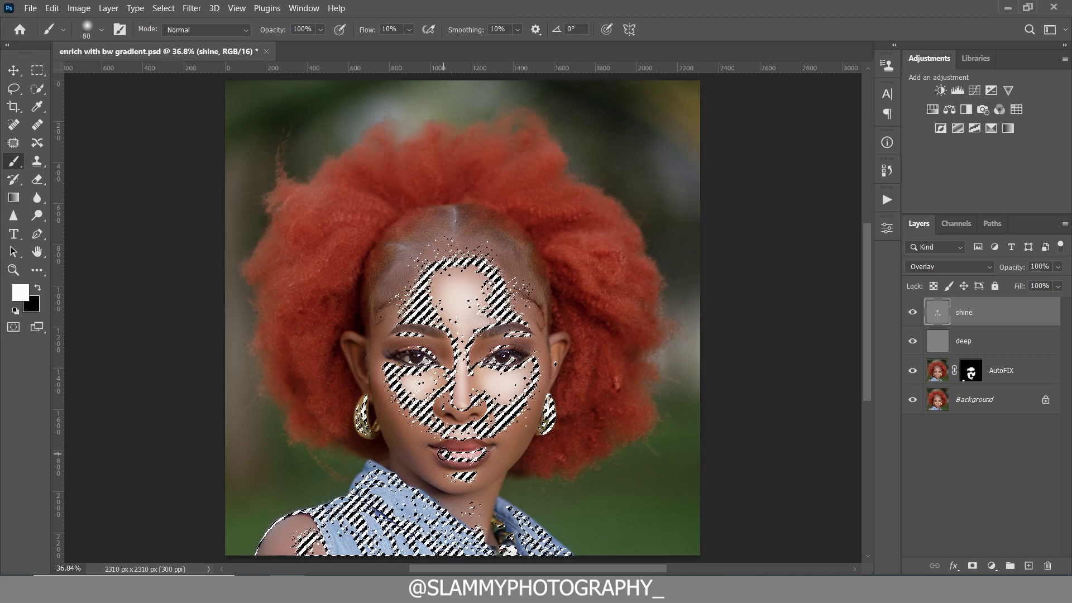
Clear the selection and compare the portrait with the shine layer hidden and shown
{"action": "left_click", "coordinate": [162, 8]}
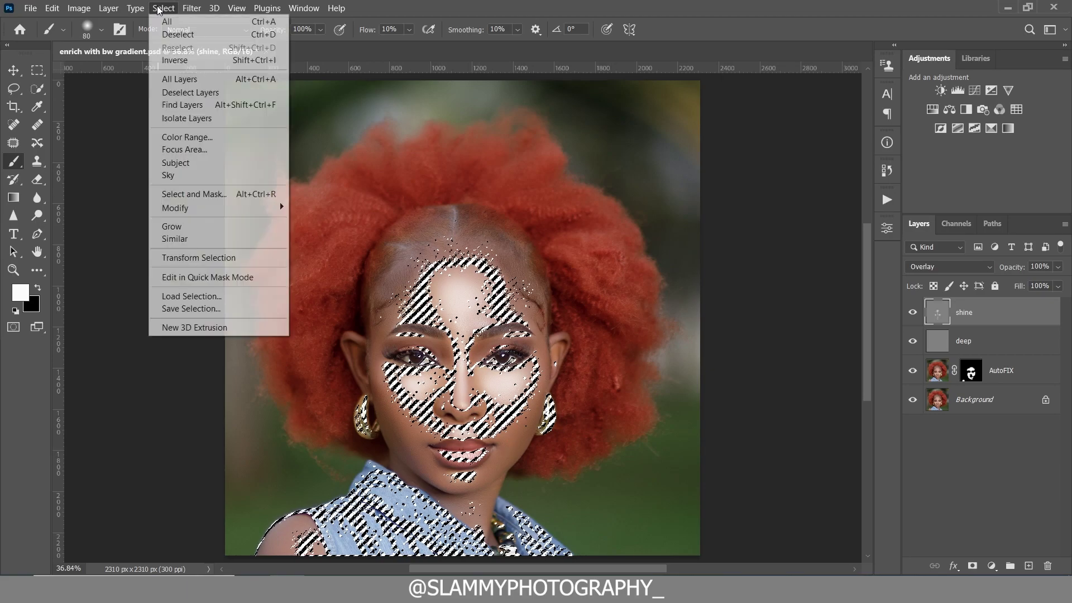
{"action": "left_click", "coordinate": [168, 34]}
{"action": "left_click", "coordinate": [914, 313]}
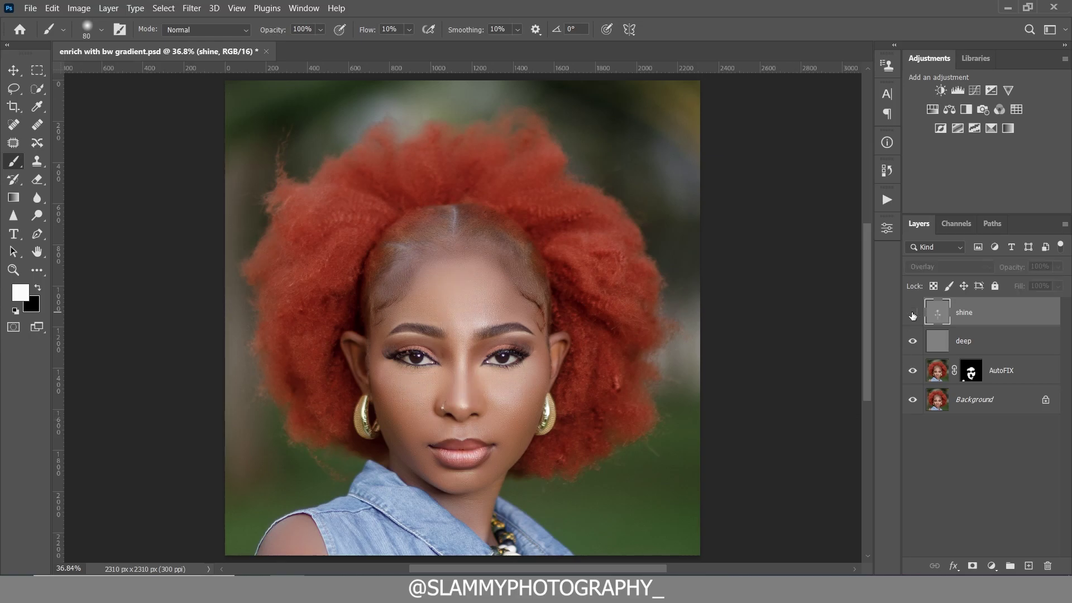
{"action": "left_click", "coordinate": [913, 313]}
On the deep layer, load the RGB channel's highlights as a selection and invert it to target the shadows
{"action": "left_click", "coordinate": [954, 344]}
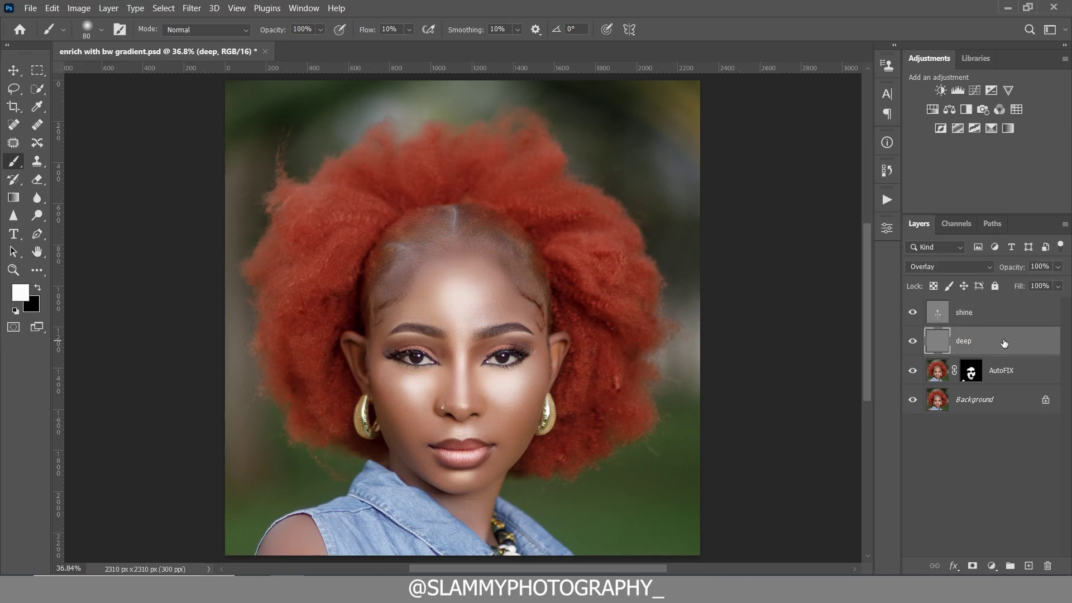
{"action": "left_click", "coordinate": [956, 224]}
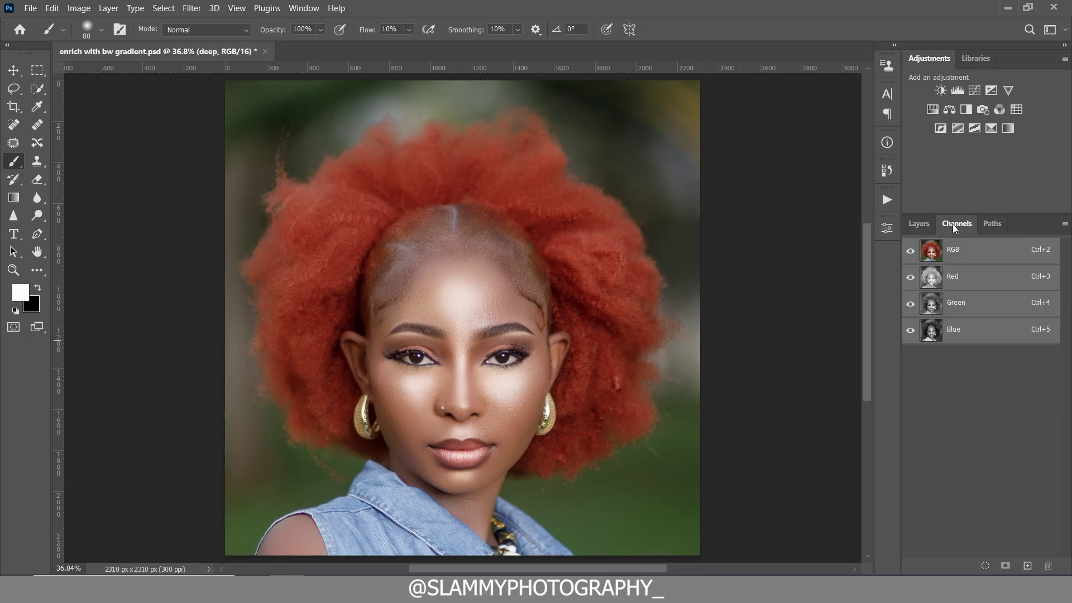
{"action": "left_click", "coordinate": [983, 566]}
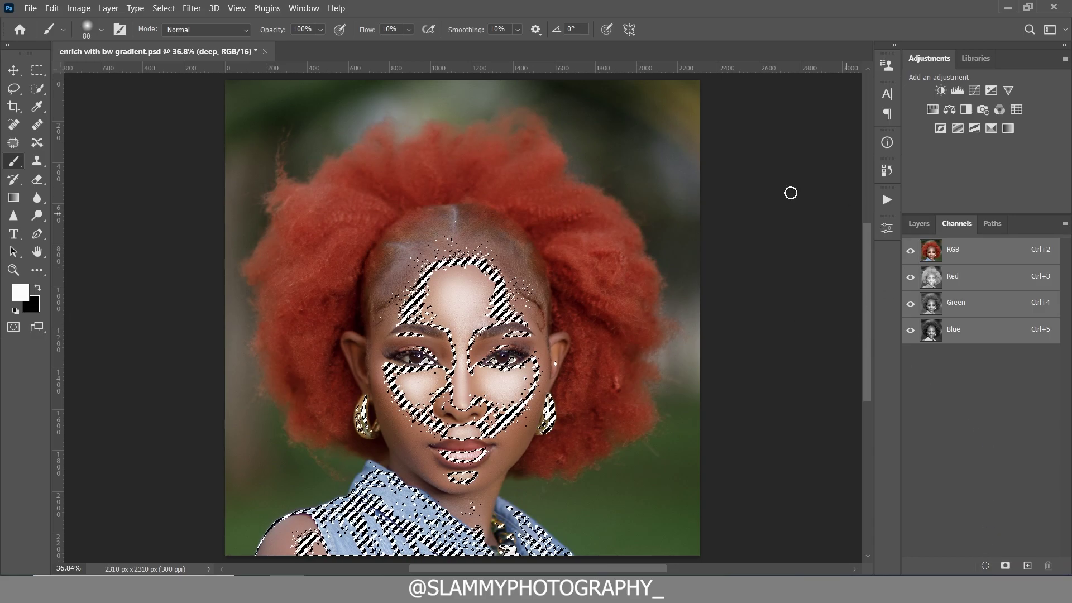
{"action": "left_click", "coordinate": [922, 224]}
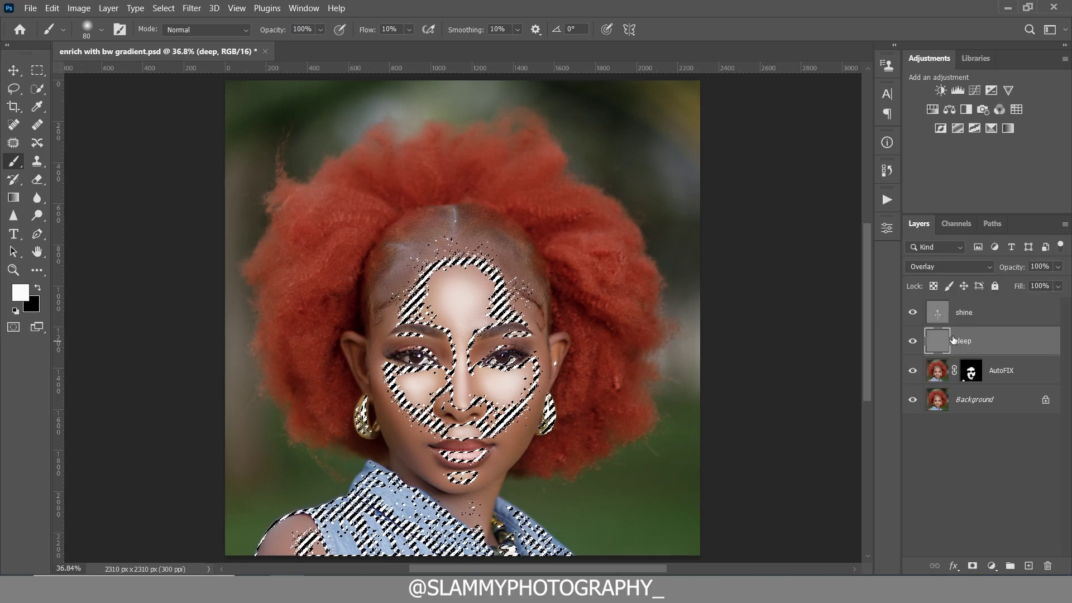
{"action": "left_click", "coordinate": [164, 8]}
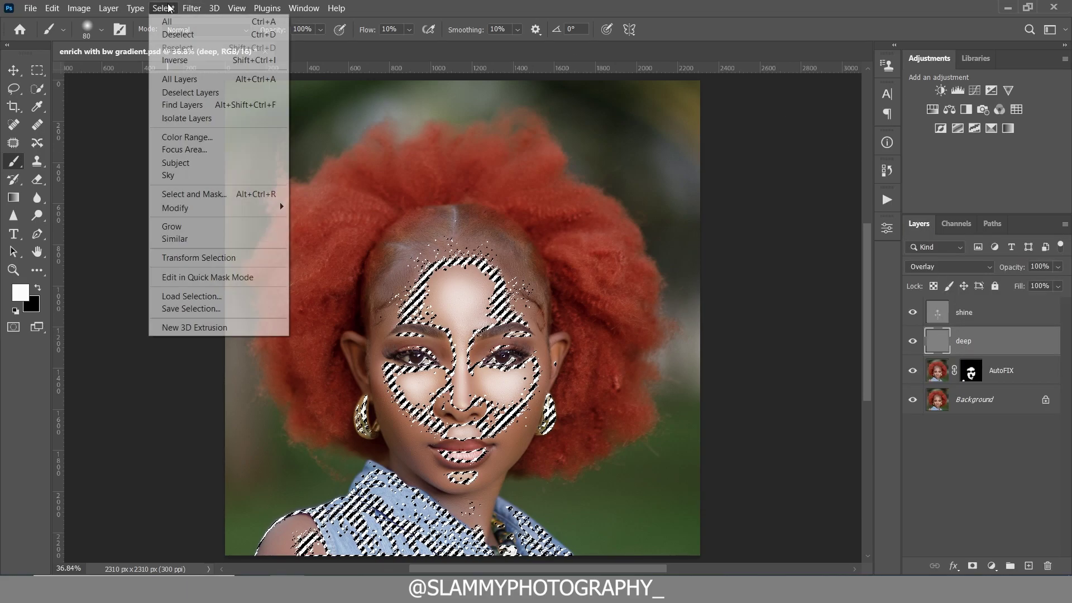
{"action": "left_click", "coordinate": [192, 60]}
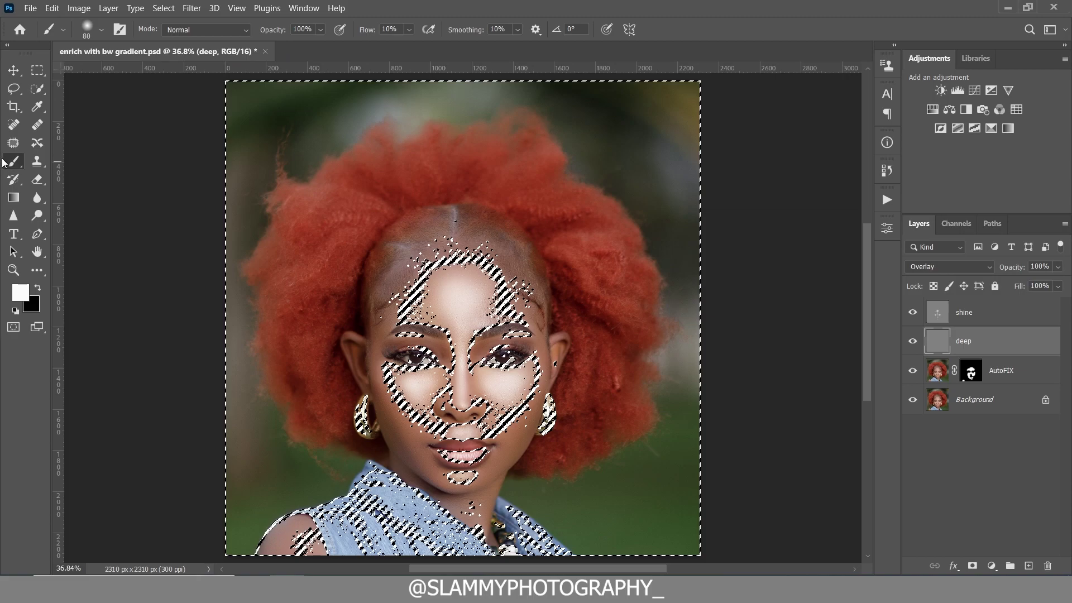
Paint black at 10% flow along the temples, outer cheeks and jaw on the deep layer, and clear the selection
{"action": "key", "text": "x"}
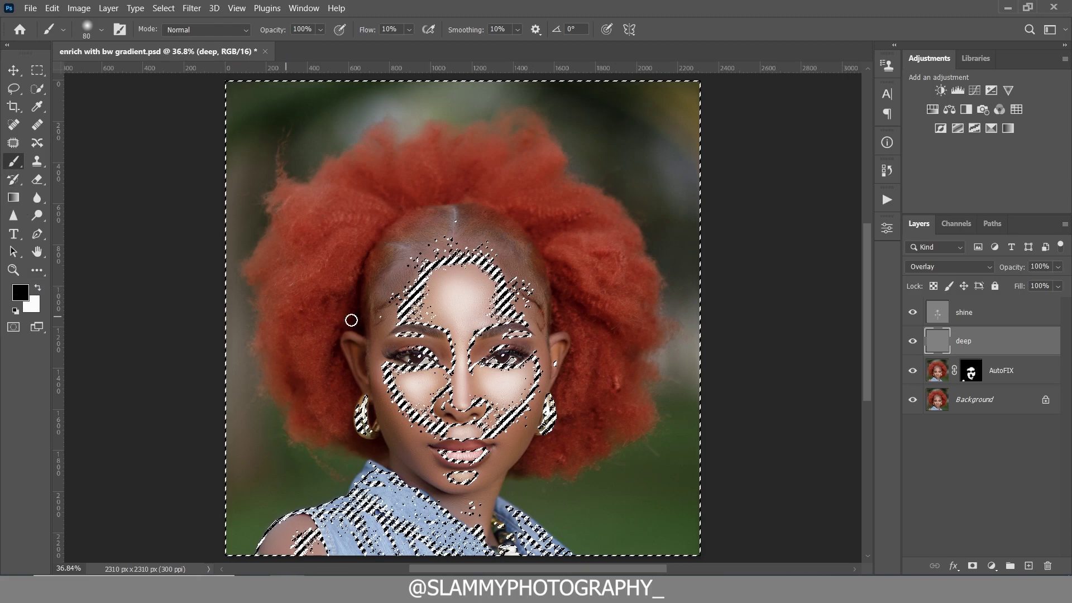
{"action": "key", "text": "bracketright"}
{"action": "key", "text": "bracketright"}
{"action": "key", "text": "bracketright"}
{"action": "key", "text": "bracketright"}
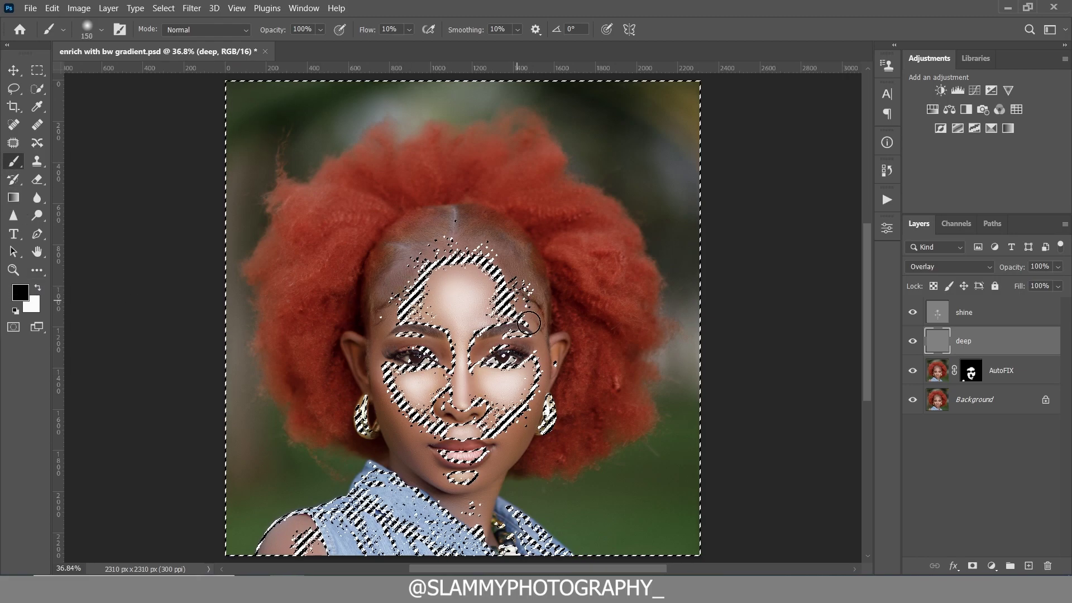
{"action": "mouse_move", "coordinate": [529, 322]}
{"action": "left_mouse_down"}
{"action": "mouse_move", "coordinate": [548, 391]}
{"action": "mouse_move", "coordinate": [538, 376]}
{"action": "mouse_move", "coordinate": [492, 441]}
{"action": "mouse_move", "coordinate": [528, 417]}
{"action": "mouse_move", "coordinate": [506, 433]}
{"action": "mouse_move", "coordinate": [517, 423]}
{"action": "mouse_move", "coordinate": [413, 423]}
{"action": "mouse_move", "coordinate": [389, 407]}
{"action": "mouse_move", "coordinate": [424, 436]}
{"action": "mouse_move", "coordinate": [404, 416]}
{"action": "left_mouse_up"}
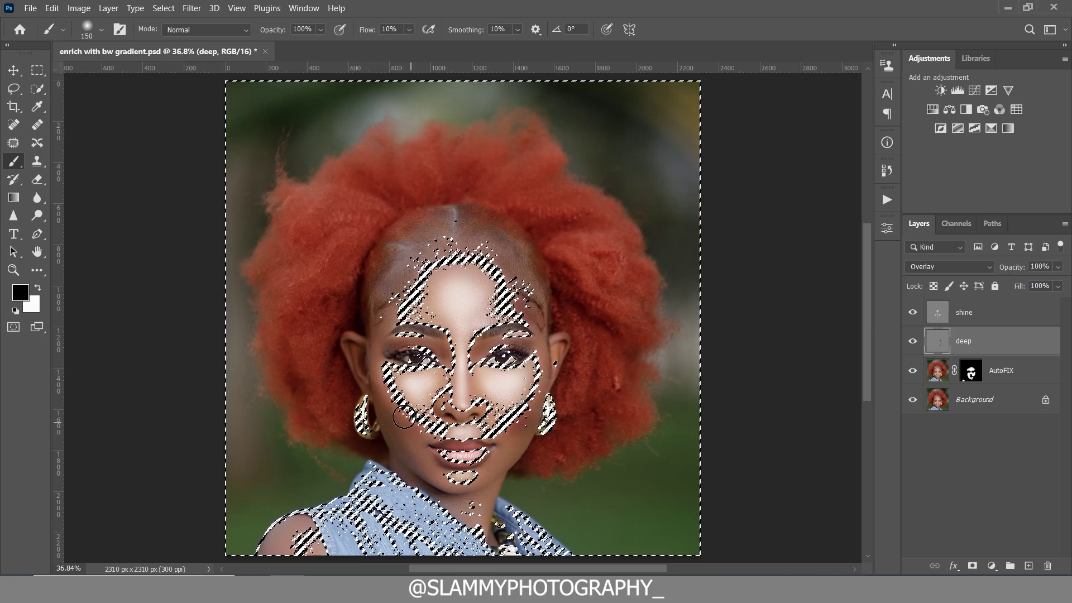
{"action": "key", "text": "bracketleft"}
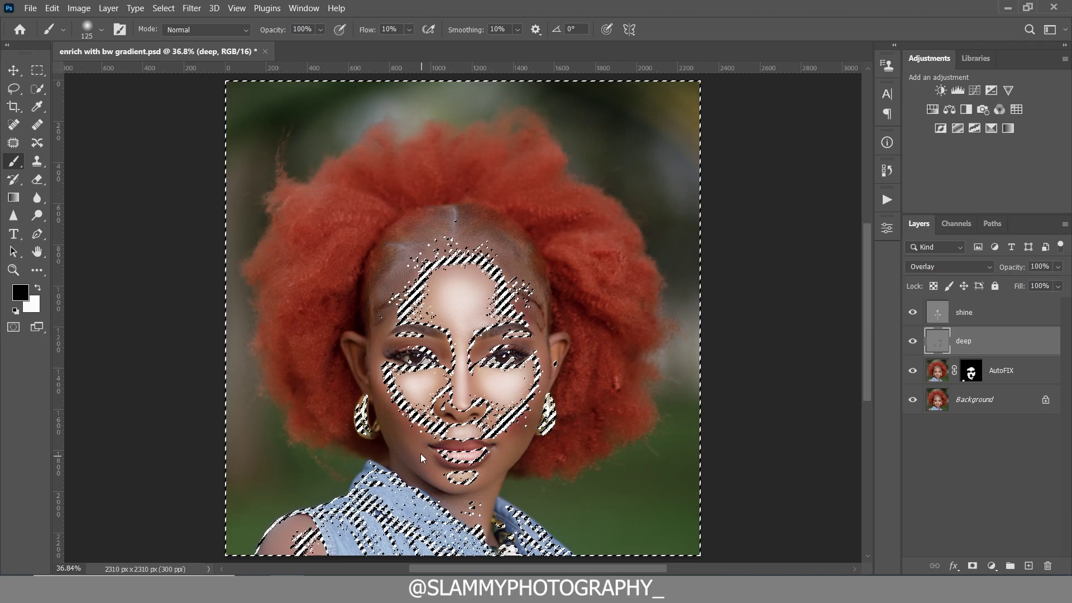
{"action": "key", "text": "bracketright"}
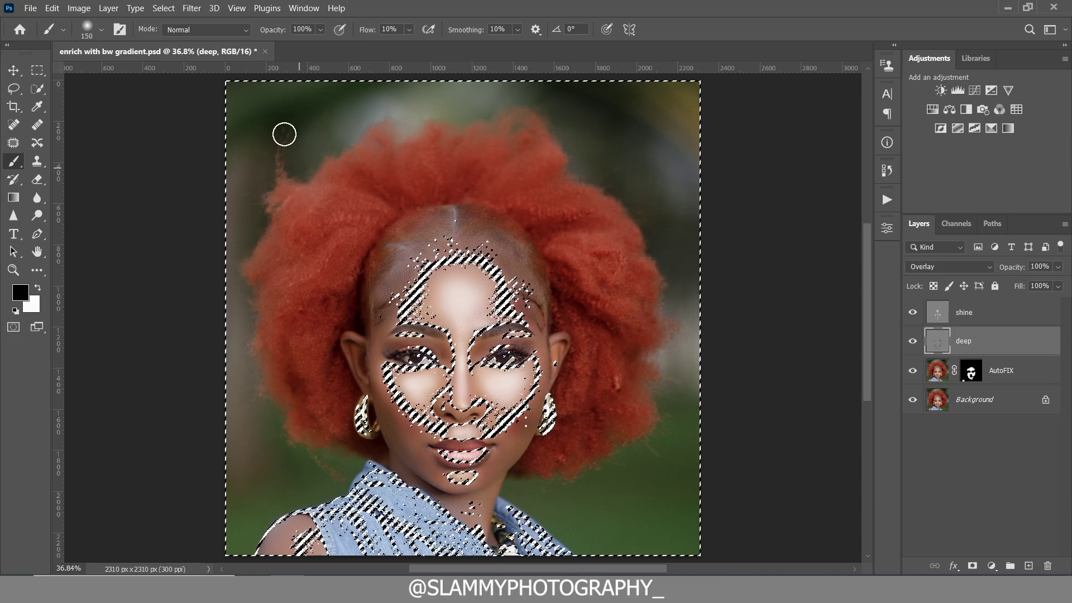
{"action": "left_click", "coordinate": [162, 8]}
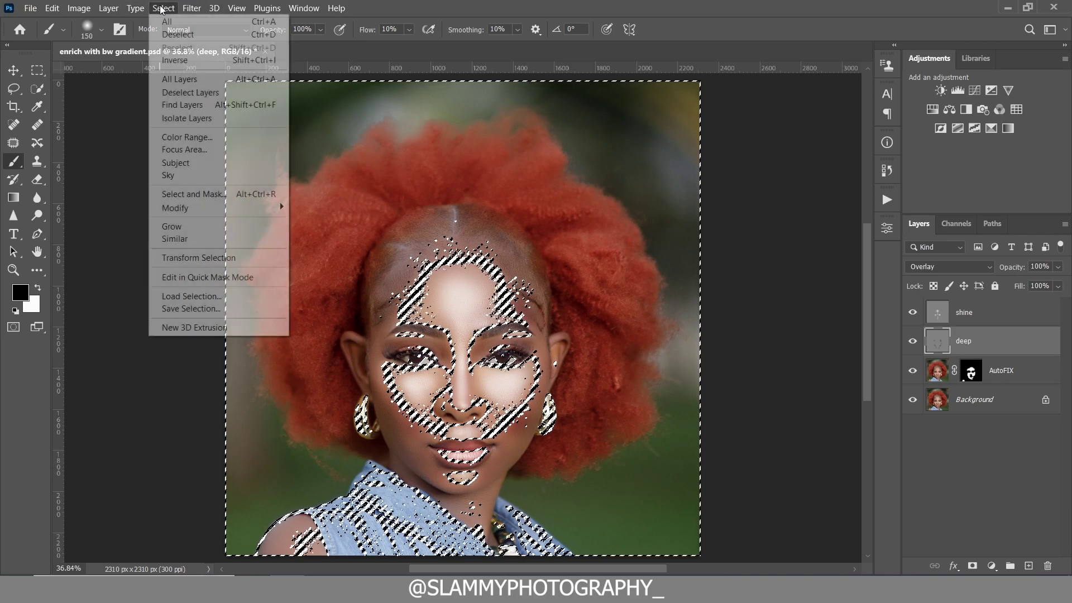
{"action": "left_click", "coordinate": [179, 34]}
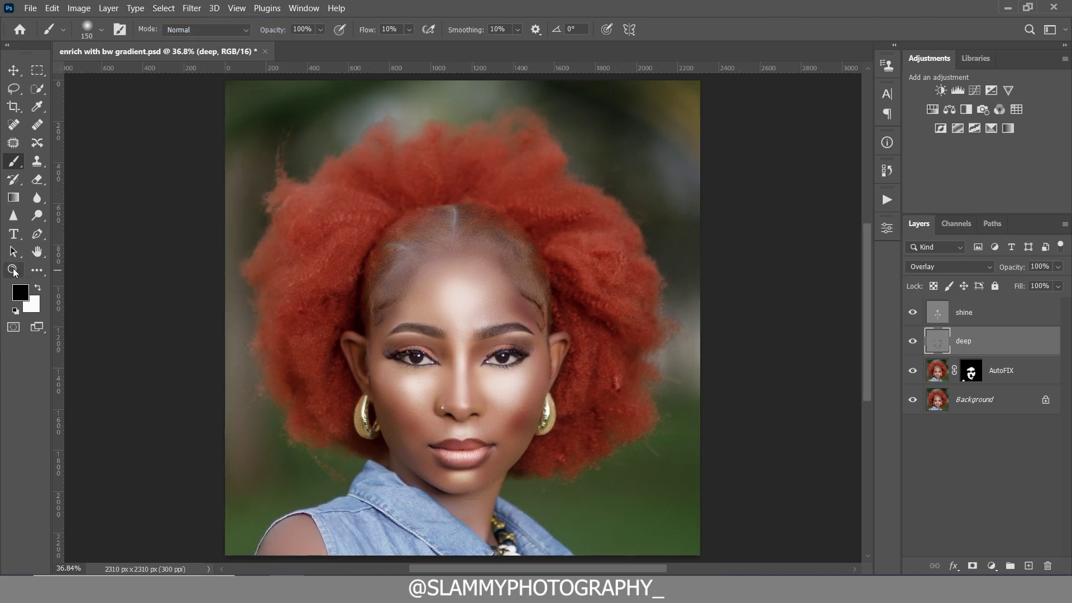
Reduce the deep layer's opacity and set the shine layer's opacity to 30%
{"action": "left_click", "coordinate": [13, 270]}
{"action": "left_click_drag", "start_coordinate": [439, 469], "coordinate": [470, 471]}
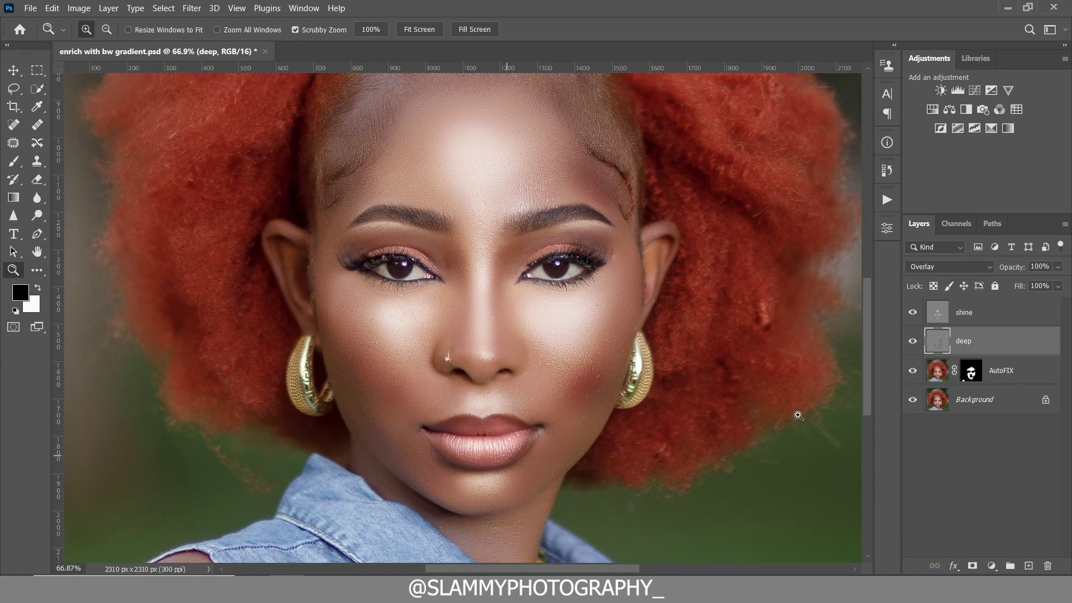
{"action": "mouse_move", "coordinate": [1012, 269]}
{"action": "left_mouse_down"}
{"action": "mouse_move", "coordinate": [971, 287]}
{"action": "mouse_move", "coordinate": [1024, 272]}
{"action": "mouse_move", "coordinate": [999, 271]}
{"action": "mouse_move", "coordinate": [1013, 269]}
{"action": "left_mouse_up"}
{"action": "key", "text": "alt+bracketright"}
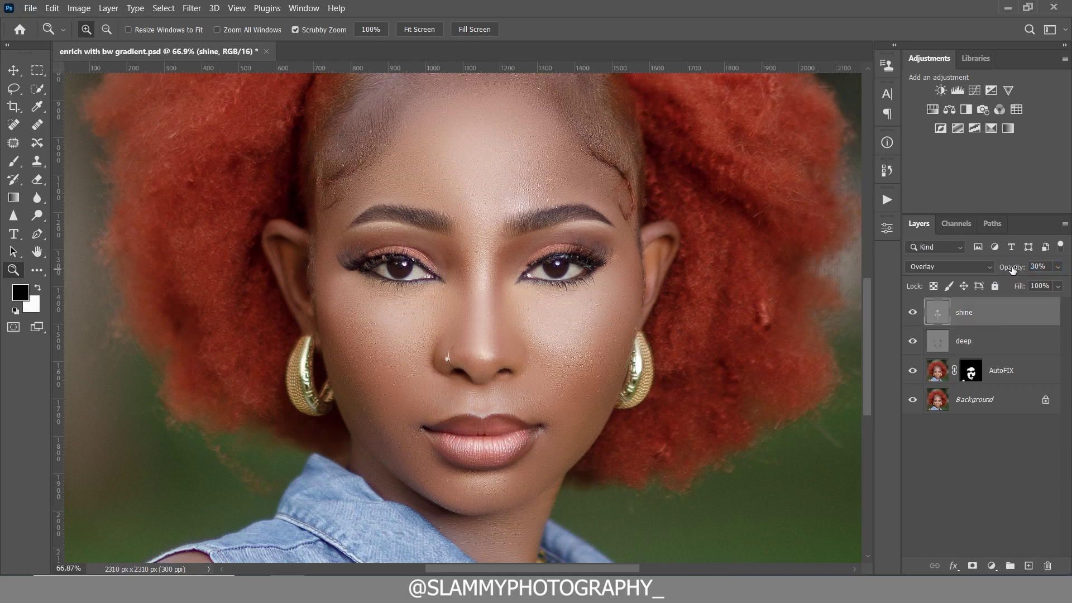
Group the shine layer under the name pop and move the deep layer into that group
{"action": "left_click", "coordinate": [977, 345], "text": "shift"}
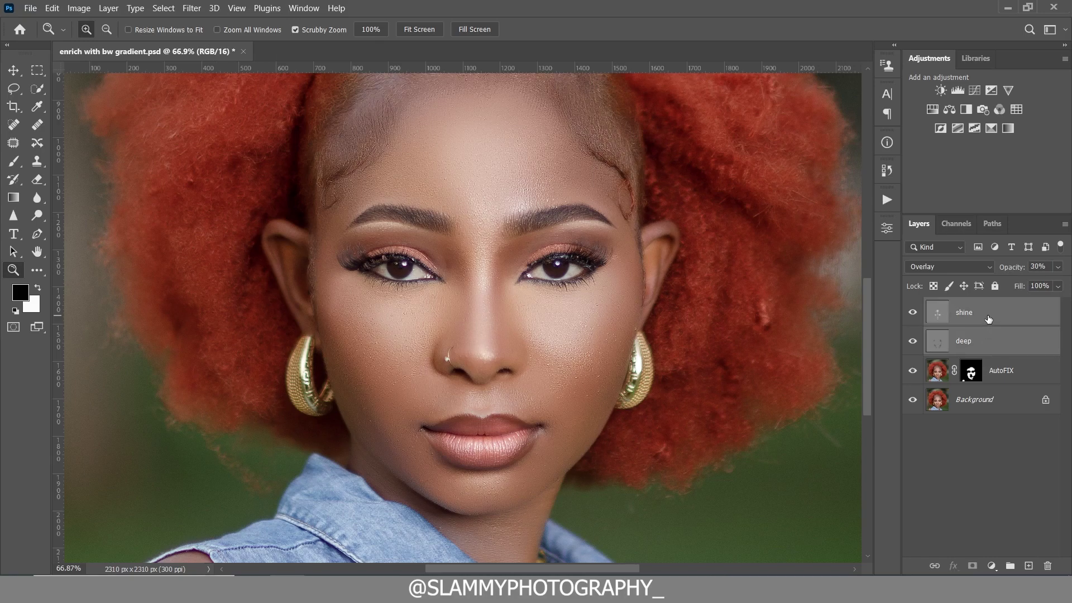
{"action": "right_click", "coordinate": [988, 318]}
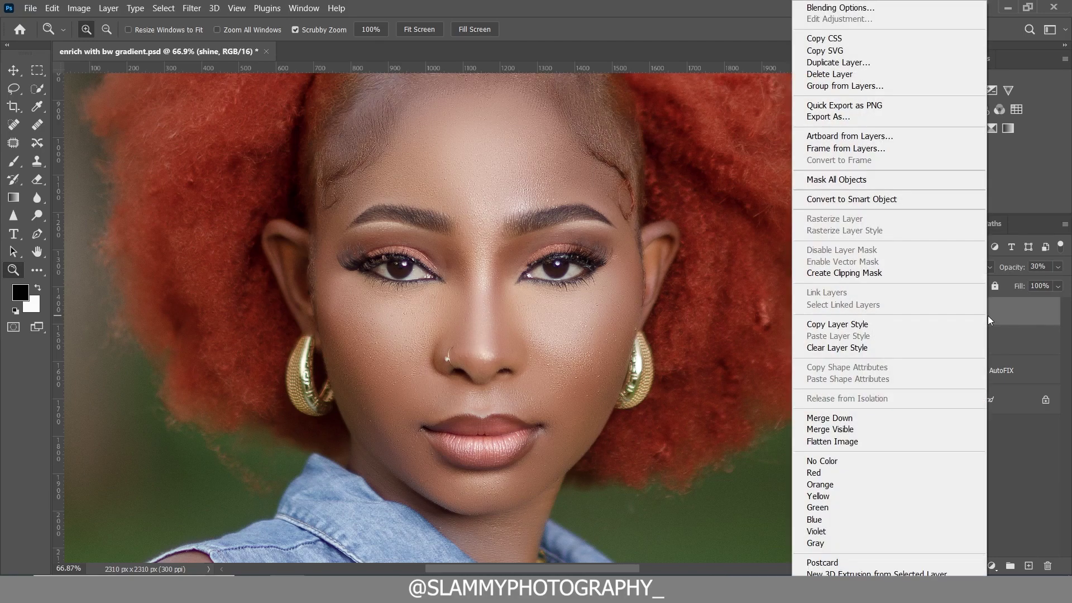
{"action": "left_click", "coordinate": [844, 85]}
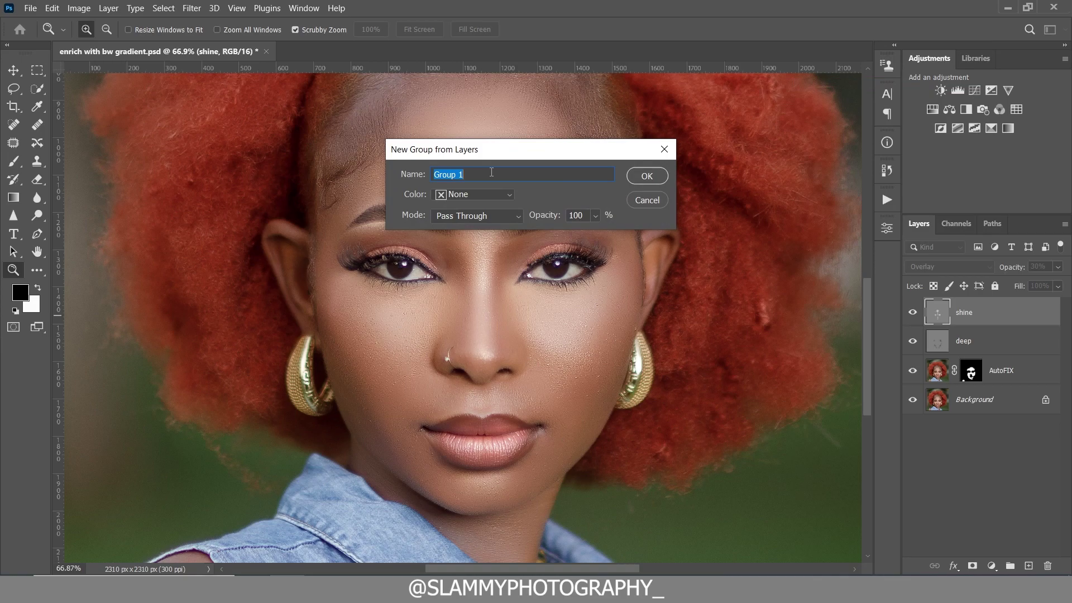
{"action": "type", "text": "pop"}
{"action": "left_click", "coordinate": [638, 180]}
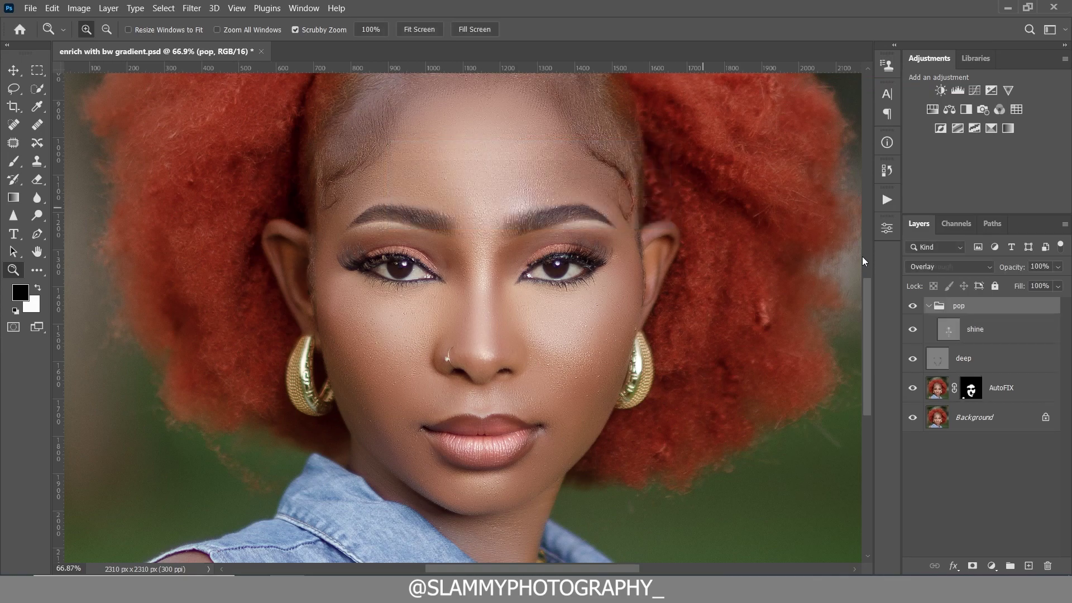
{"action": "left_click", "coordinate": [928, 307]}
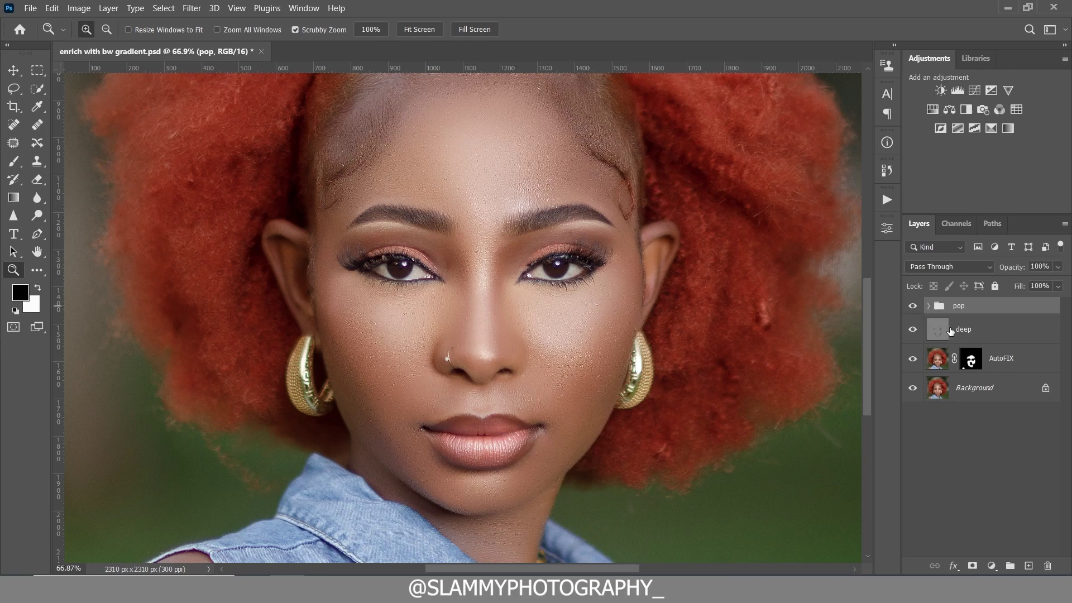
{"action": "left_click_drag", "start_coordinate": [951, 331], "coordinate": [949, 308]}
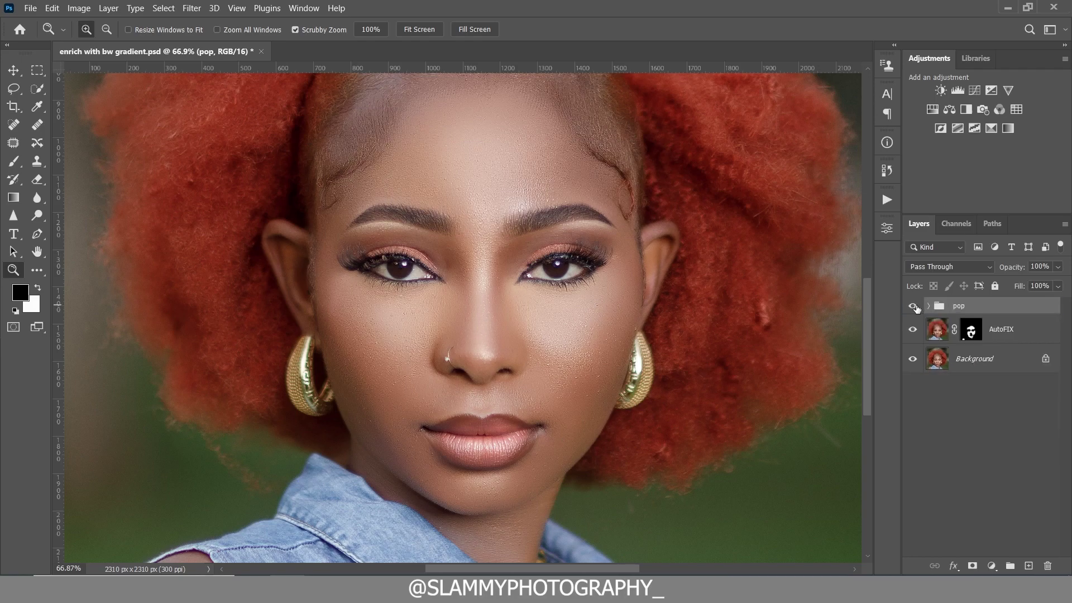
Compare the portrait with and without the pop group, and set the deep layer's opacity to 33%
{"action": "left_click", "coordinate": [913, 306]}
{"action": "left_click", "coordinate": [913, 307]}
{"action": "left_click", "coordinate": [929, 307]}
{"action": "left_click", "coordinate": [976, 335]}
{"action": "left_click", "coordinate": [1016, 268]}
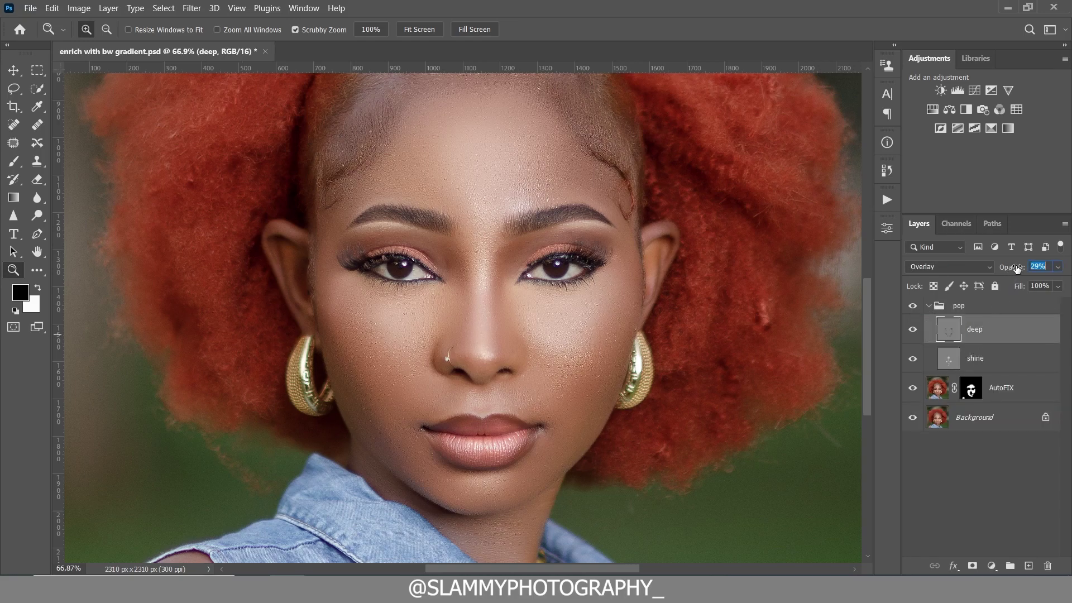
{"action": "left_click", "coordinate": [1016, 269]}
Raise the shine layer's opacity inside the pop group
{"action": "left_click", "coordinate": [985, 358]}
{"action": "left_click", "coordinate": [1011, 269]}
{"action": "left_click", "coordinate": [1010, 269]}
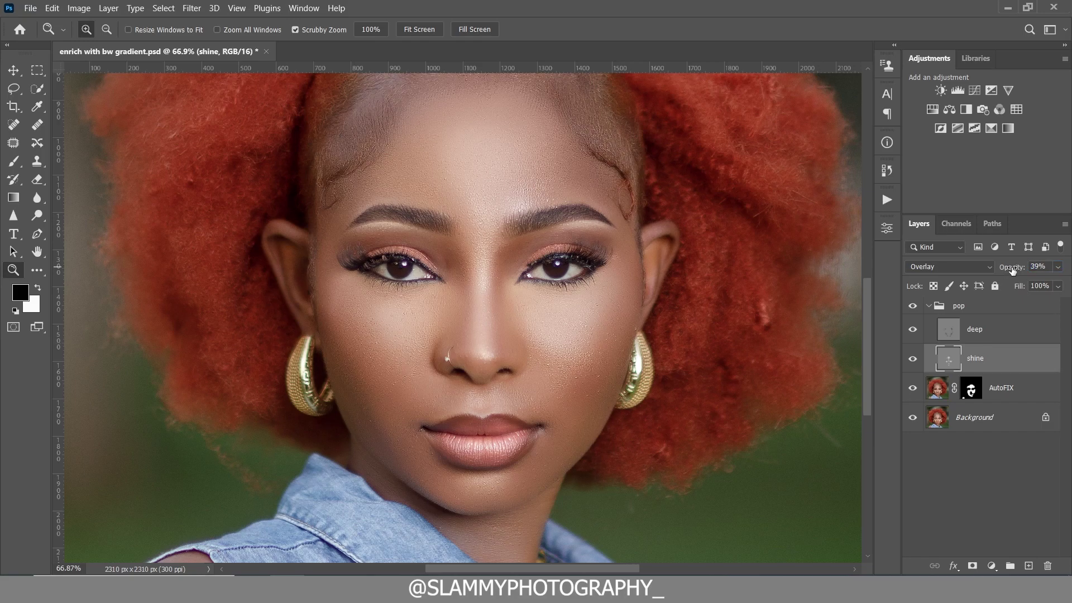
{"action": "left_click_drag", "start_coordinate": [1008, 270], "coordinate": [1014, 269]}
Compare the portrait with and without the pop group up close and in full, and reduce the group's opacity to 89%
{"action": "left_click", "coordinate": [928, 305]}
{"action": "left_click", "coordinate": [913, 305]}
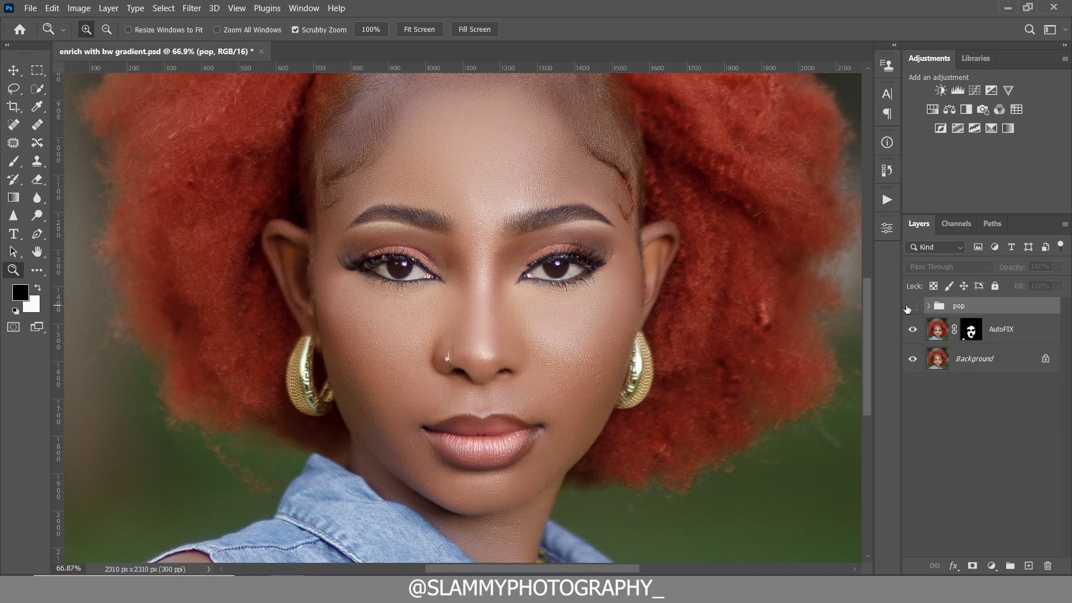
{"action": "left_click", "coordinate": [912, 306]}
{"action": "left_click", "coordinate": [237, 8]}
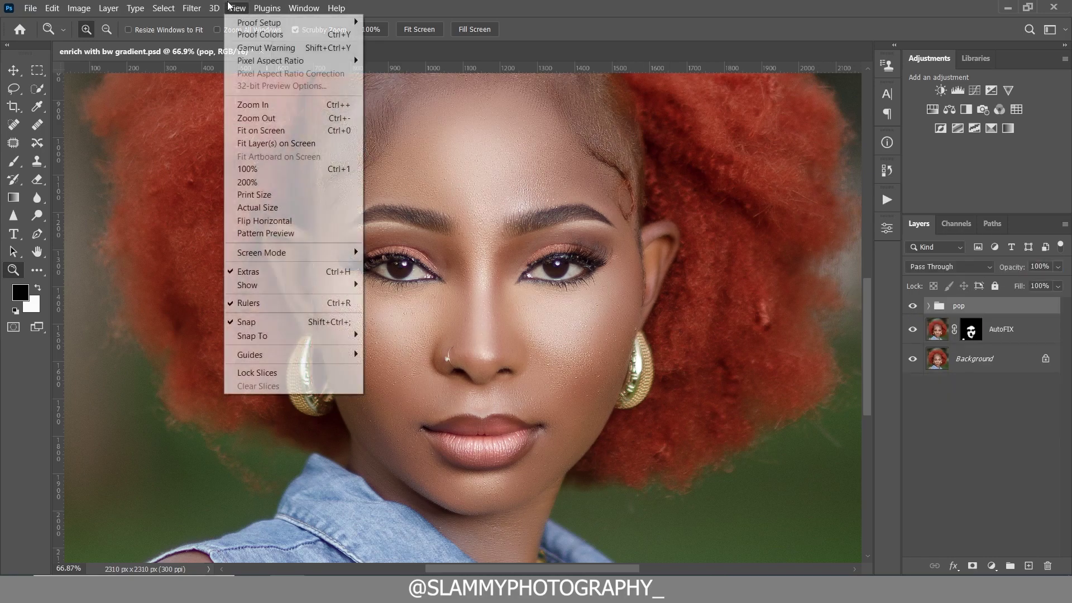
{"action": "left_click", "coordinate": [261, 130]}
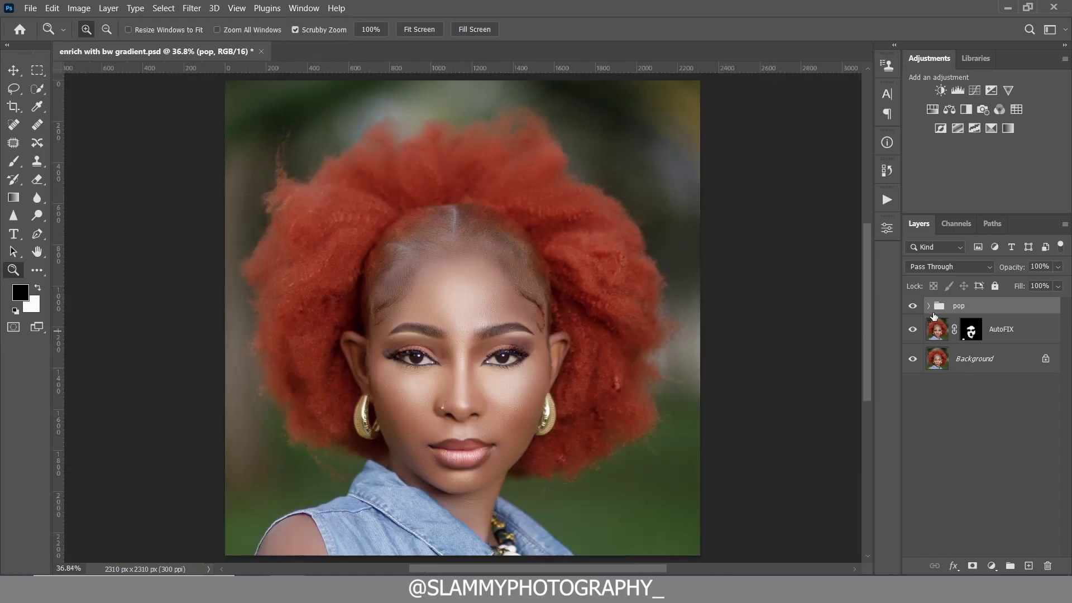
{"action": "left_click", "coordinate": [912, 306]}
{"action": "left_click", "coordinate": [911, 306]}
{"action": "left_click_drag", "start_coordinate": [1009, 270], "coordinate": [934, 320]}
Reduce the opacity of the shine layer inside the pop group to 29%
{"action": "left_click", "coordinate": [928, 306]}
{"action": "left_click", "coordinate": [987, 322]}
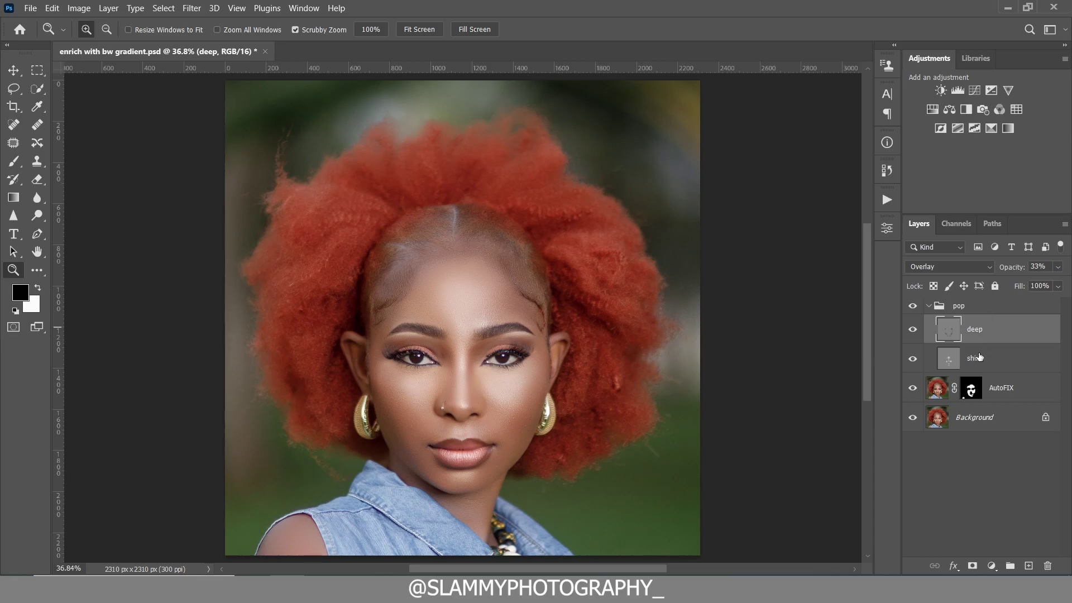
{"action": "left_click", "coordinate": [981, 363]}
{"action": "left_click_drag", "start_coordinate": [1025, 270], "coordinate": [1015, 273]}
Move the deep layer below the shine layer and compare the portrait with and without the pop group
{"action": "left_click_drag", "start_coordinate": [985, 338], "coordinate": [975, 364]}
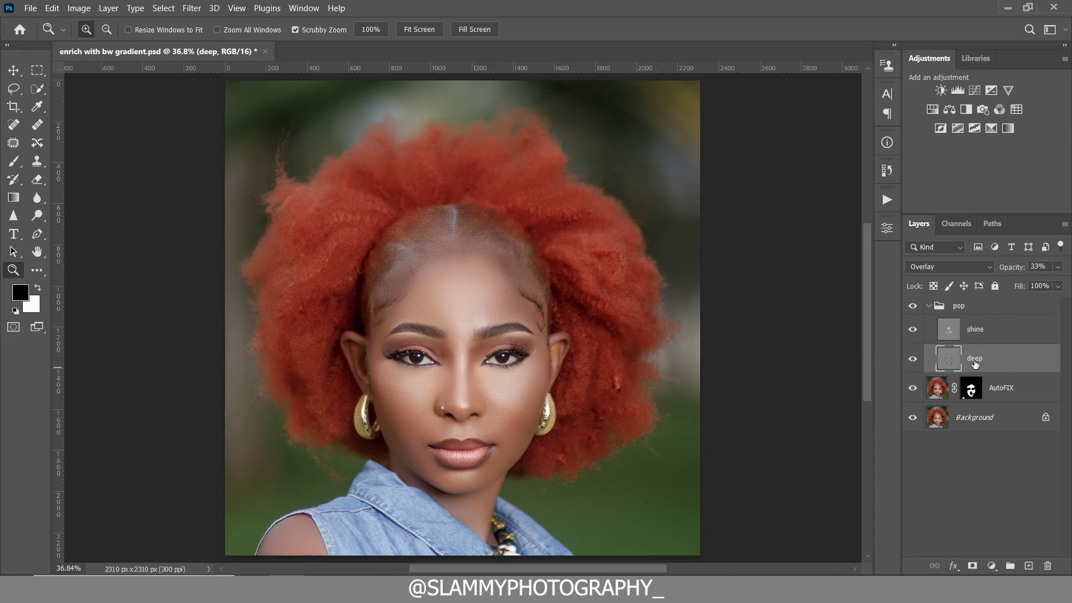
{"action": "left_click", "coordinate": [989, 329]}
{"action": "left_click", "coordinate": [912, 307]}
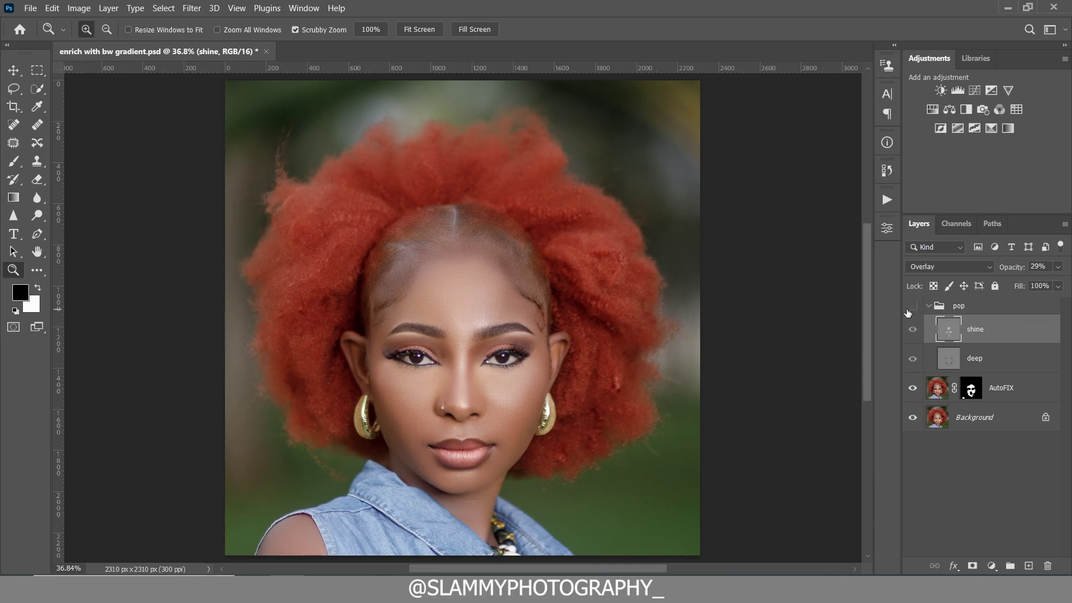
{"action": "left_click", "coordinate": [913, 308]}
{"action": "left_click", "coordinate": [929, 307]}
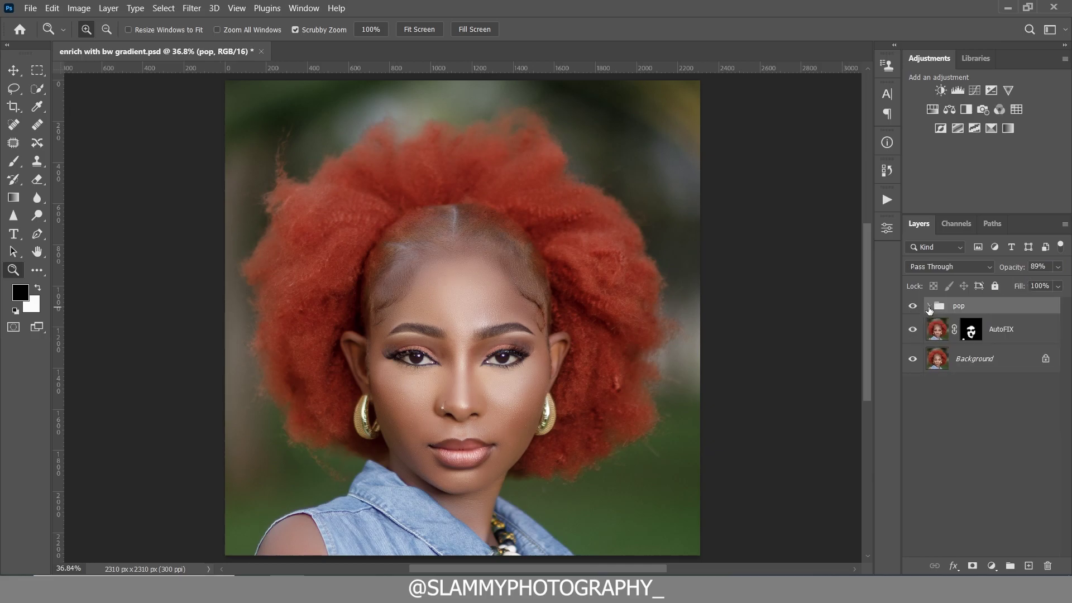
Add a Gradient Map adjustment layer above the pop group and set its black stop's color to 884219
{"action": "left_click", "coordinate": [992, 566]}
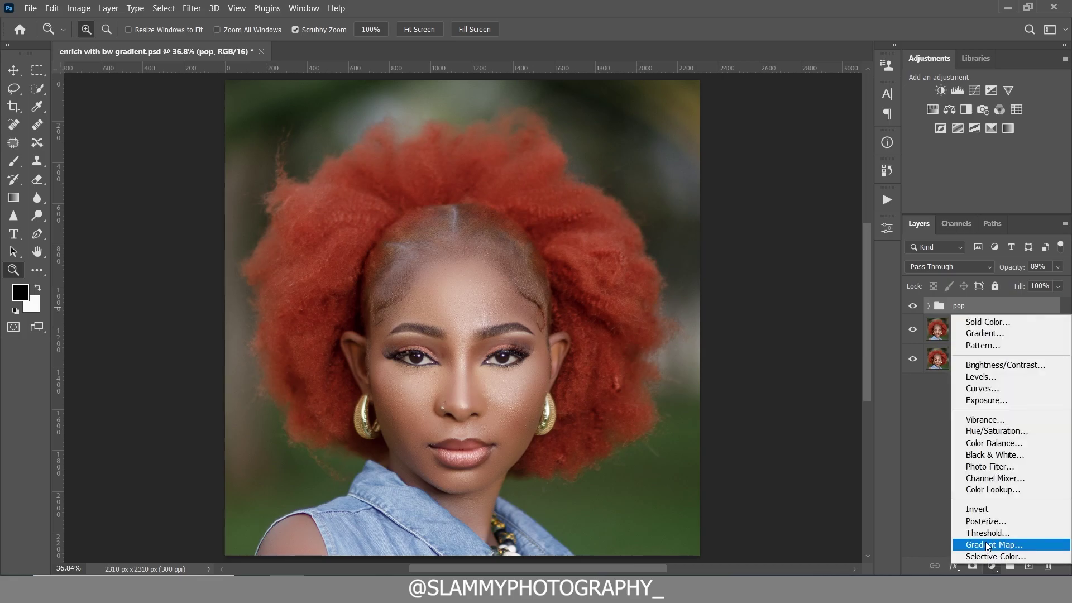
{"action": "left_click", "coordinate": [994, 545]}
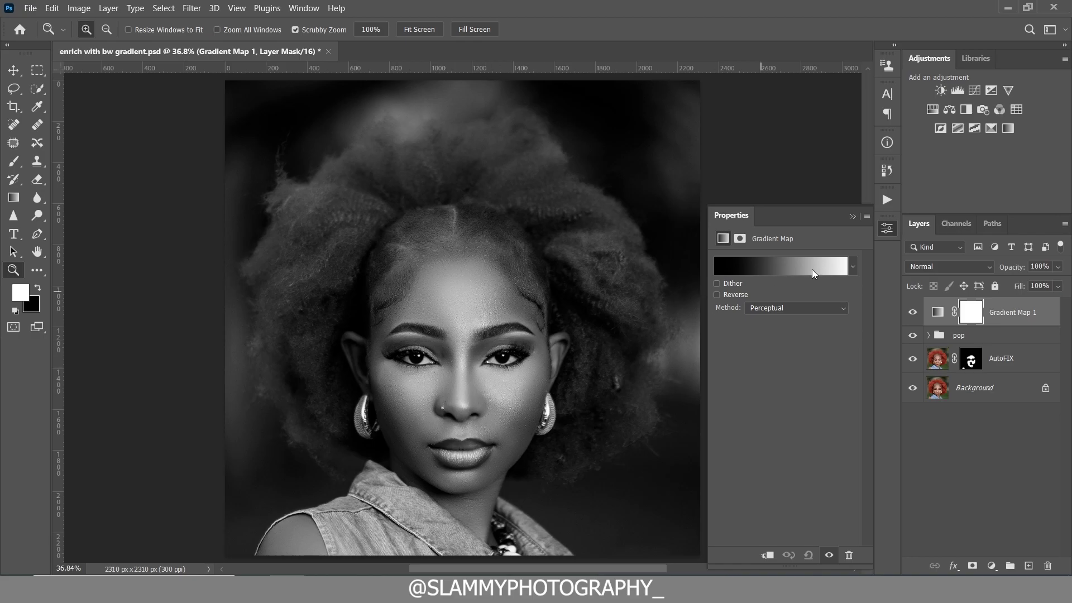
{"action": "left_click", "coordinate": [766, 267]}
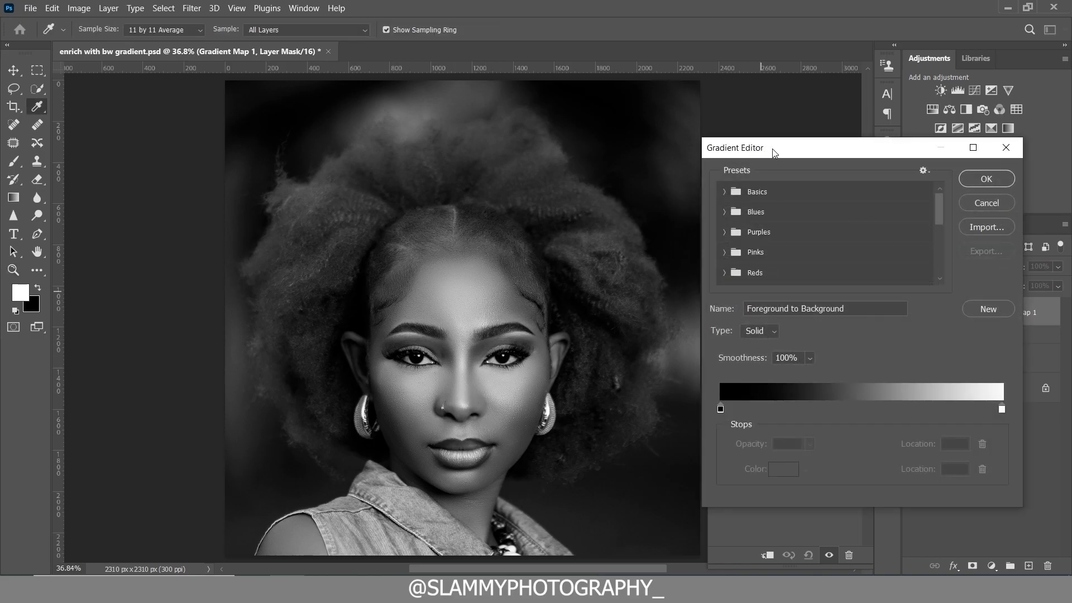
{"action": "left_click_drag", "start_coordinate": [775, 153], "coordinate": [683, 151]}
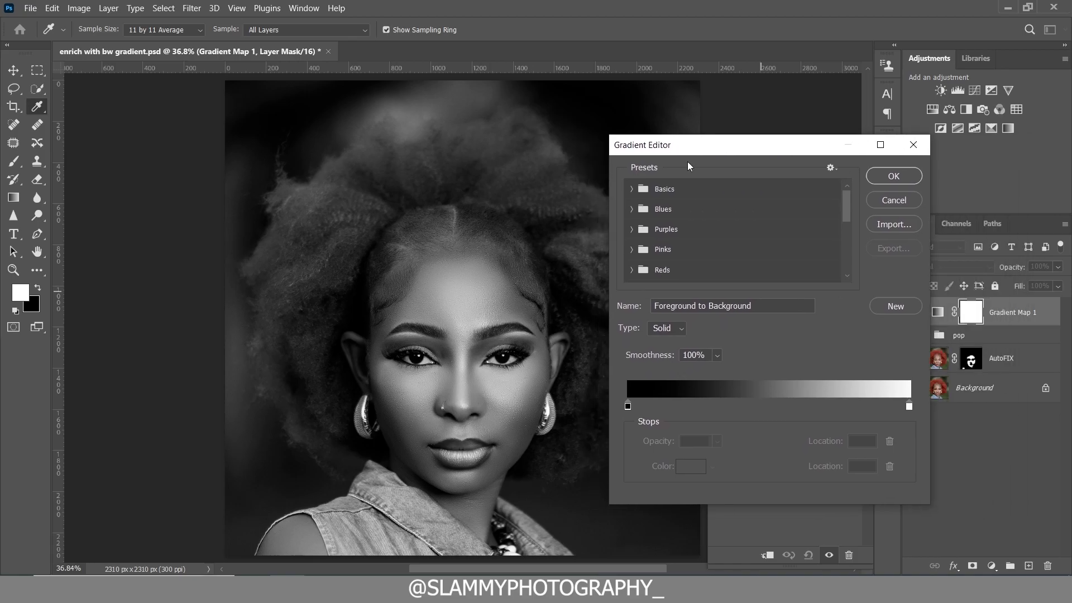
{"action": "left_click", "coordinate": [629, 408]}
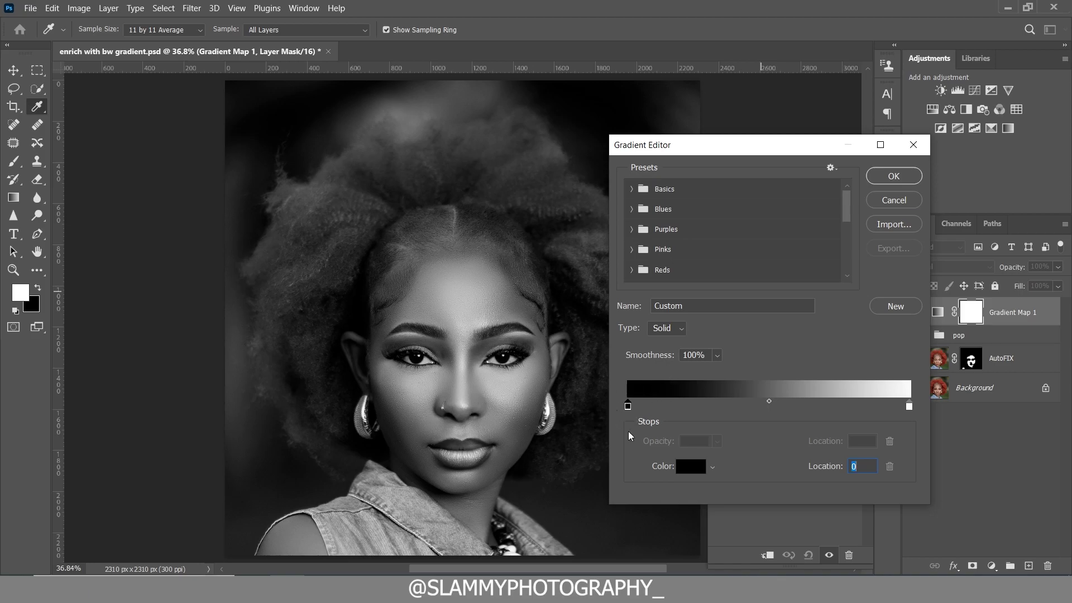
{"action": "left_click", "coordinate": [691, 468]}
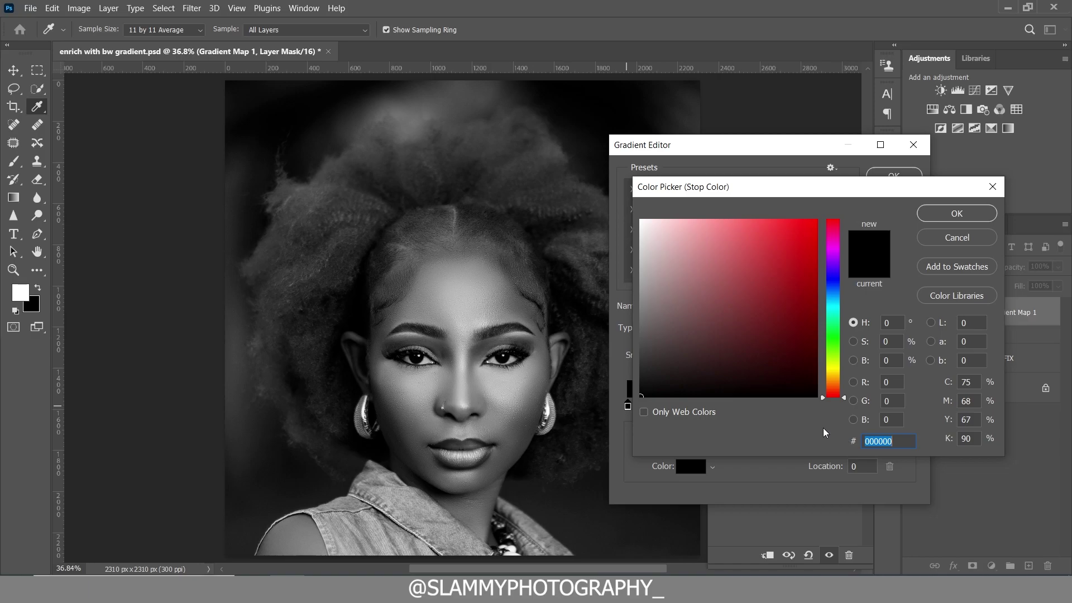
{"action": "type", "text": "88"}
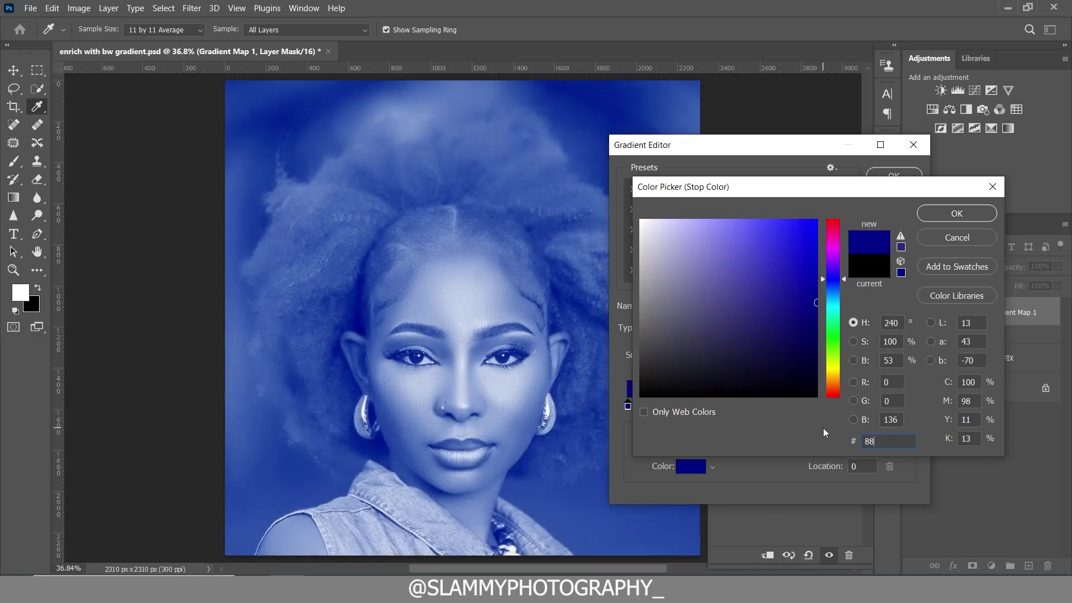
{"action": "type", "text": "42"}
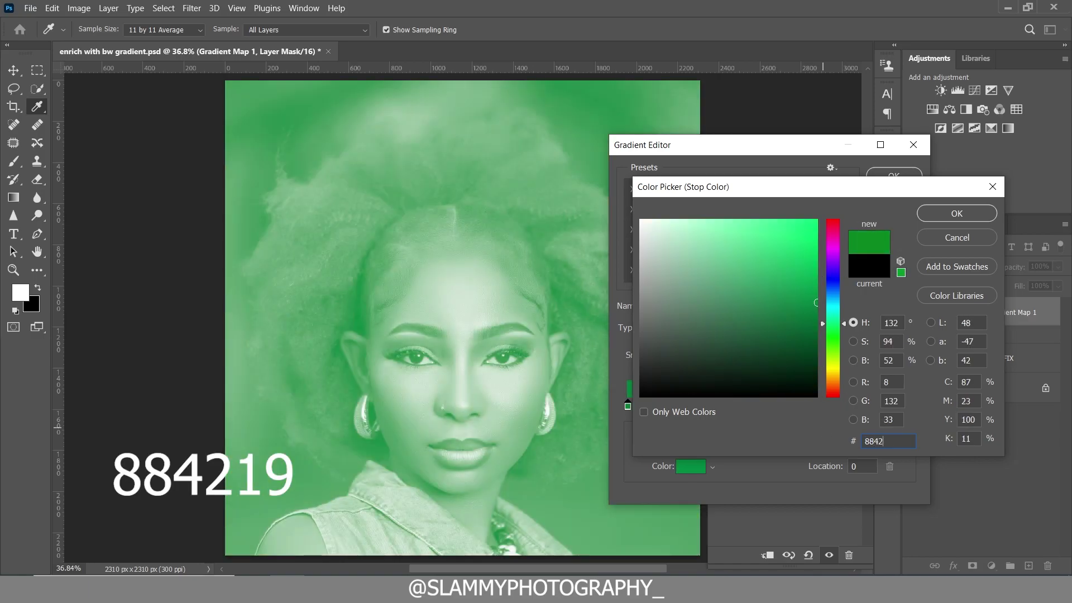
{"action": "type", "text": "19"}
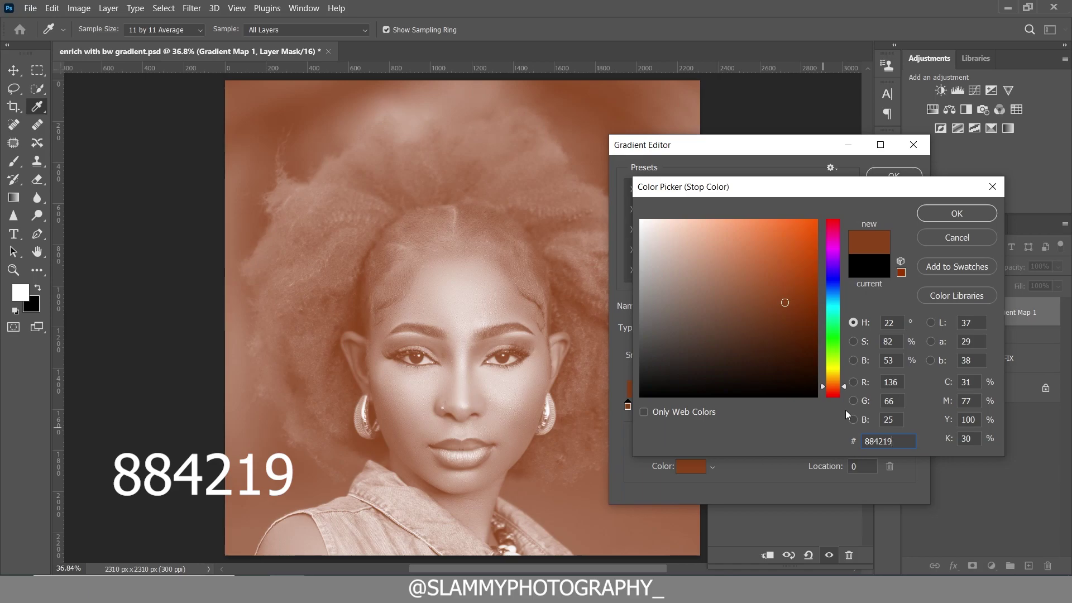
{"action": "left_click", "coordinate": [948, 211]}
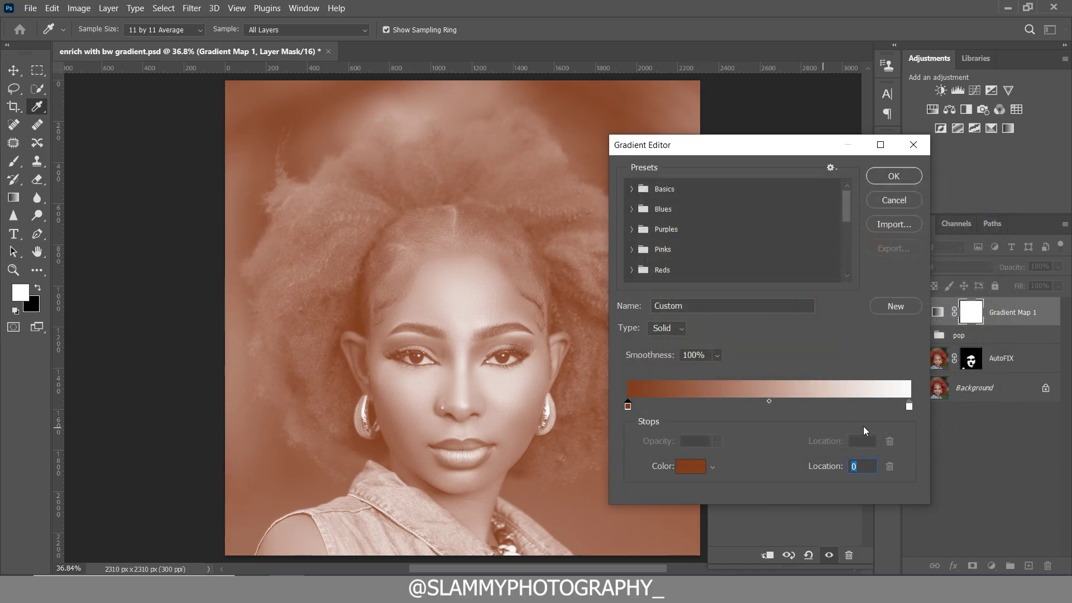
Set the color of the gradient's white stop at location 100 to 73706d
{"action": "left_click", "coordinate": [910, 407]}
{"action": "left_click", "coordinate": [689, 466]}
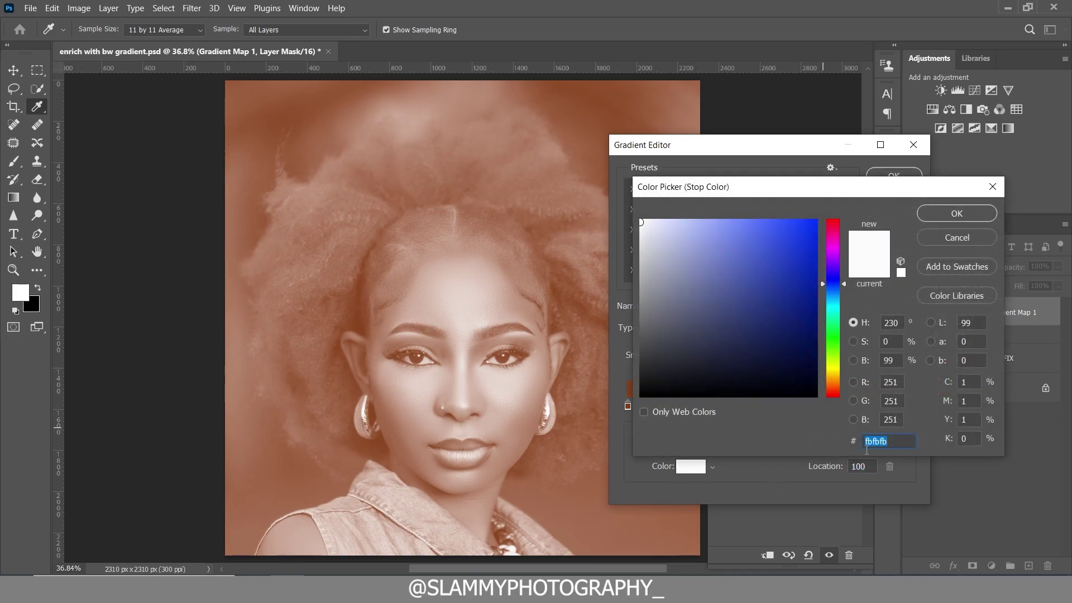
{"action": "type", "text": "7"}
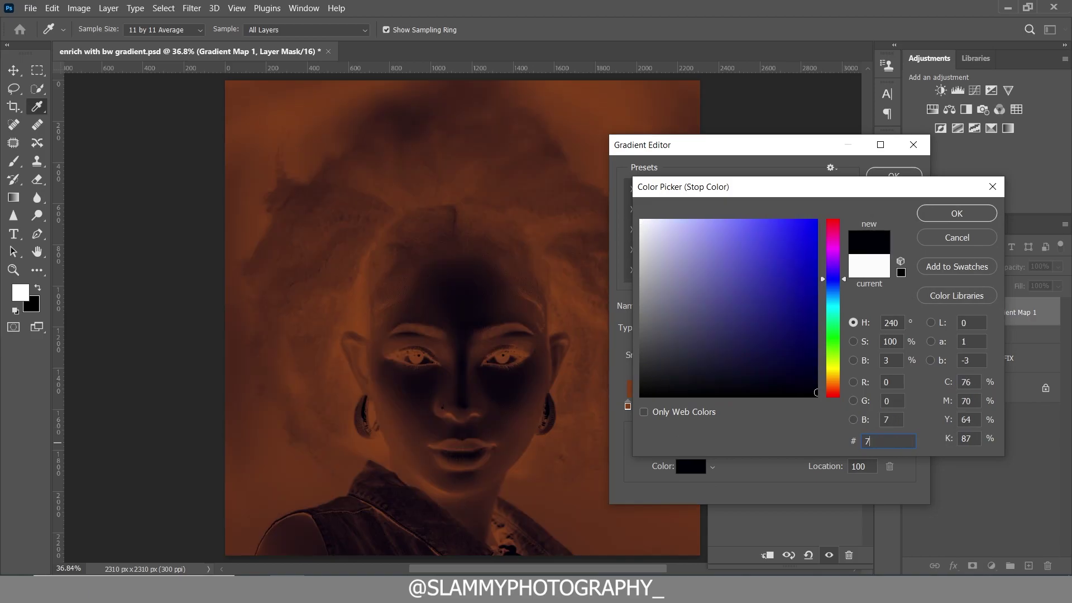
{"action": "type", "text": "37"}
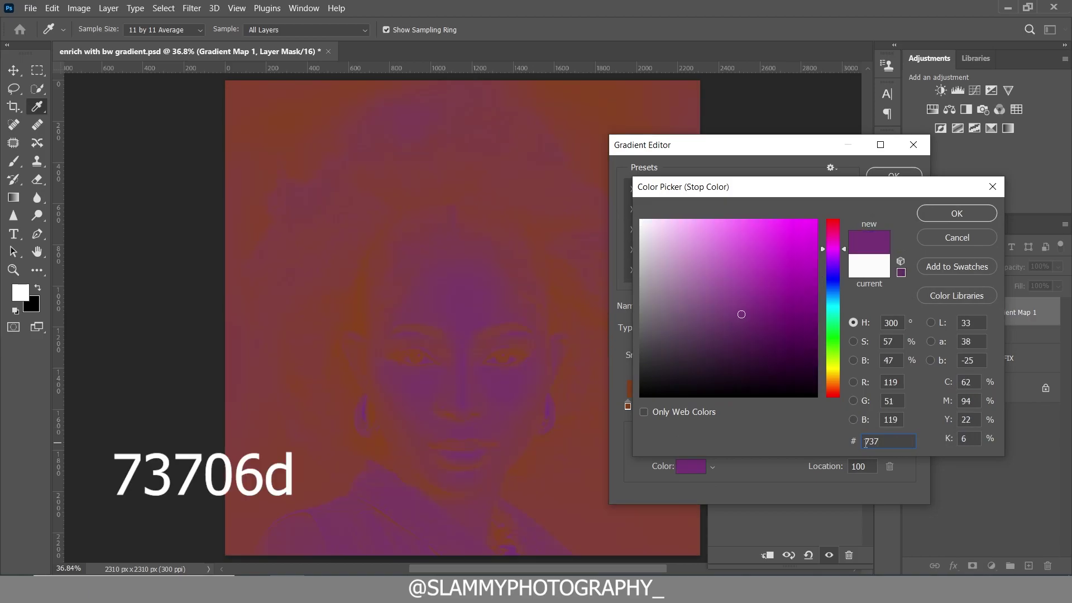
{"action": "type", "text": "0"}
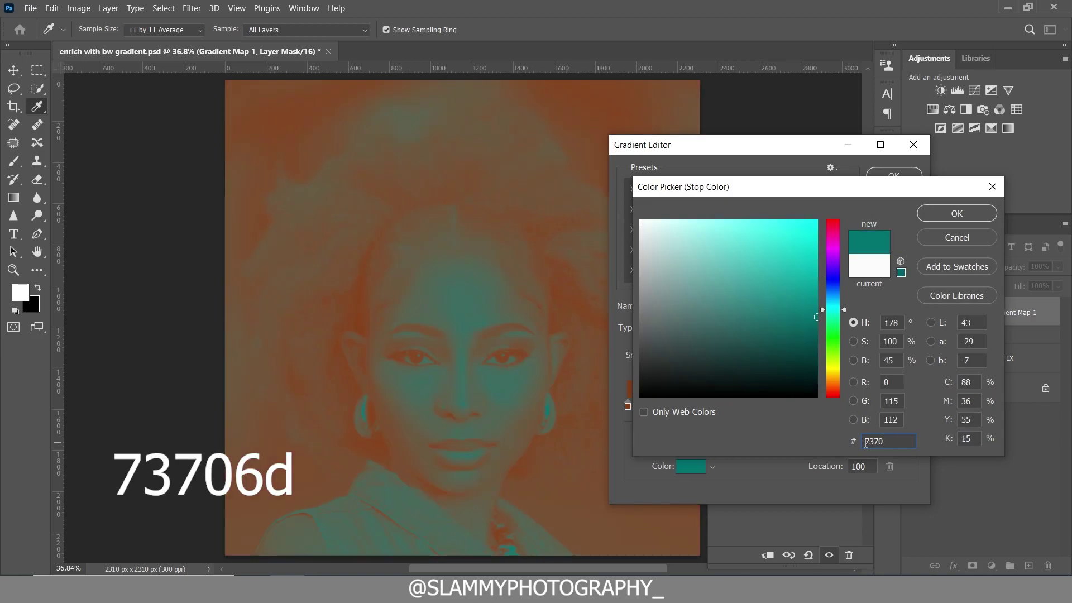
{"action": "type", "text": "6d"}
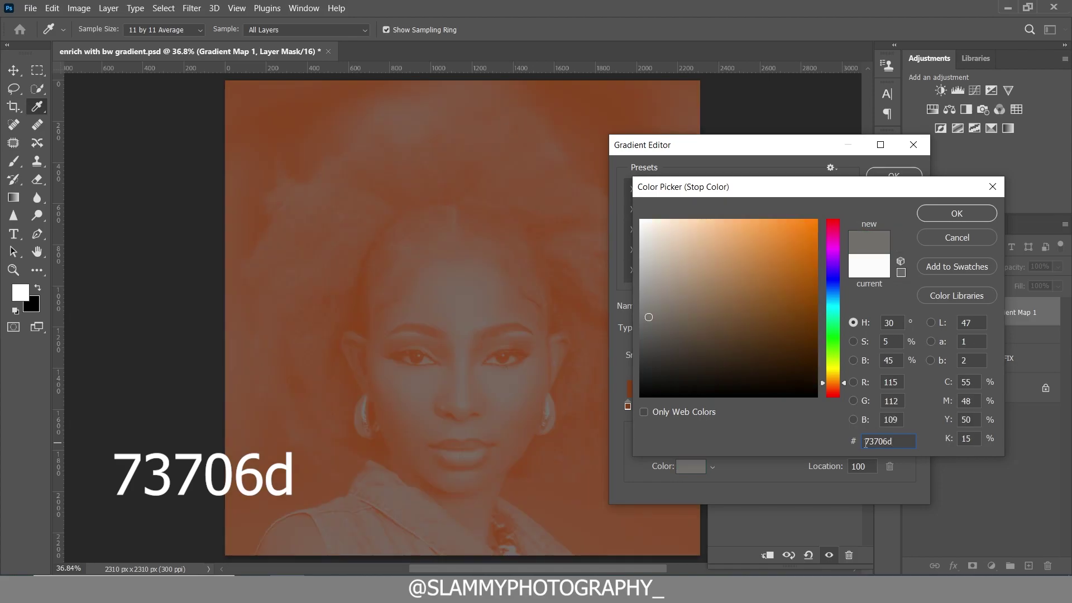
{"action": "left_click", "coordinate": [957, 214]}
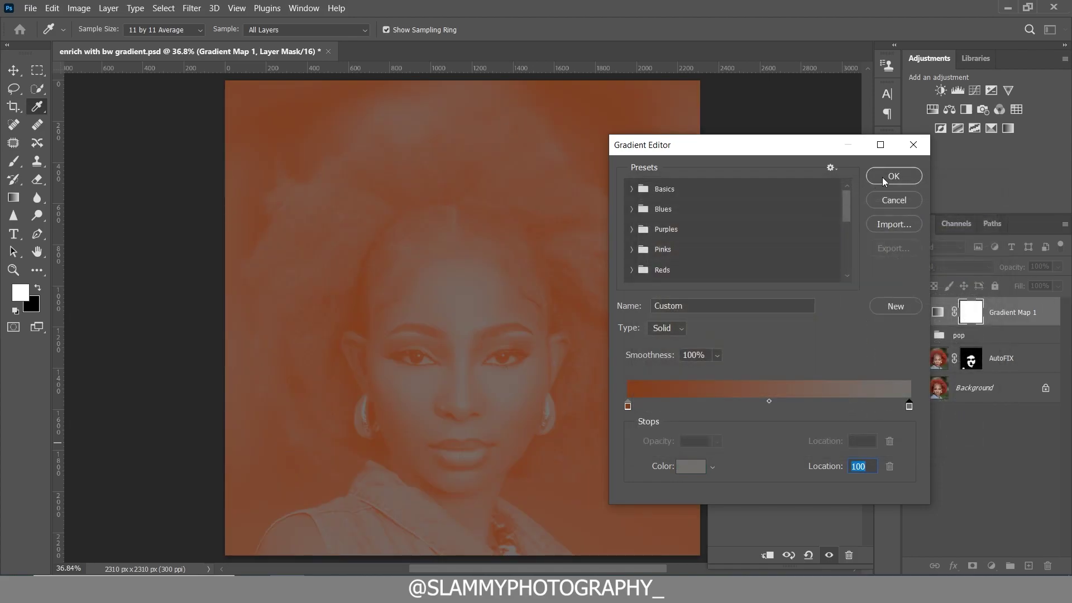
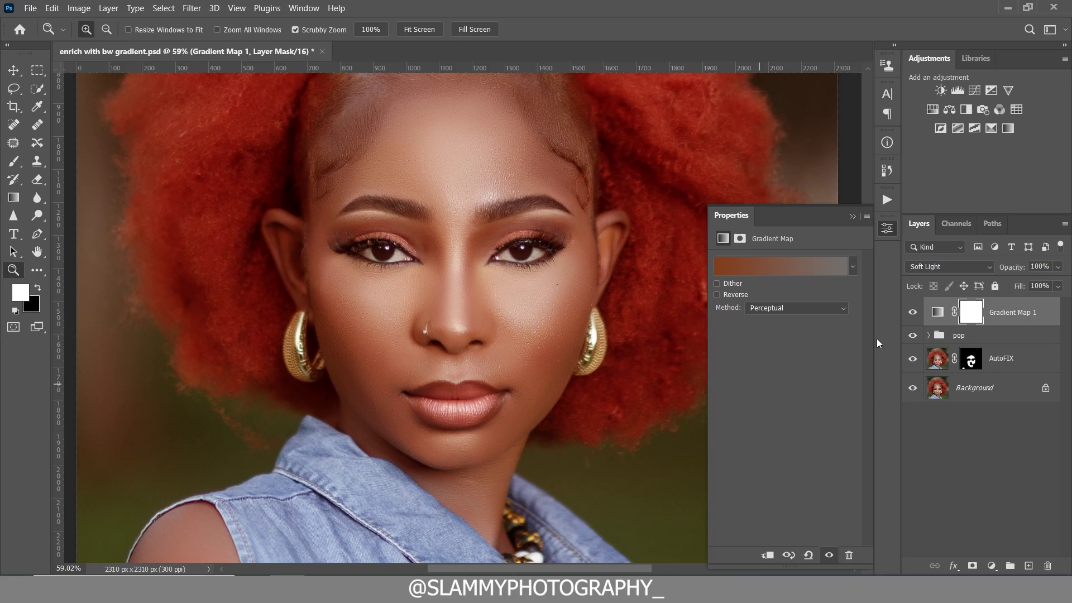
Examine the Gradient Map's effect on the skin and hair by toggling its visibility, up close and in the full image
{"action": "left_click", "coordinate": [913, 312]}
{"action": "left_click_drag", "start_coordinate": [471, 263], "coordinate": [481, 267]}
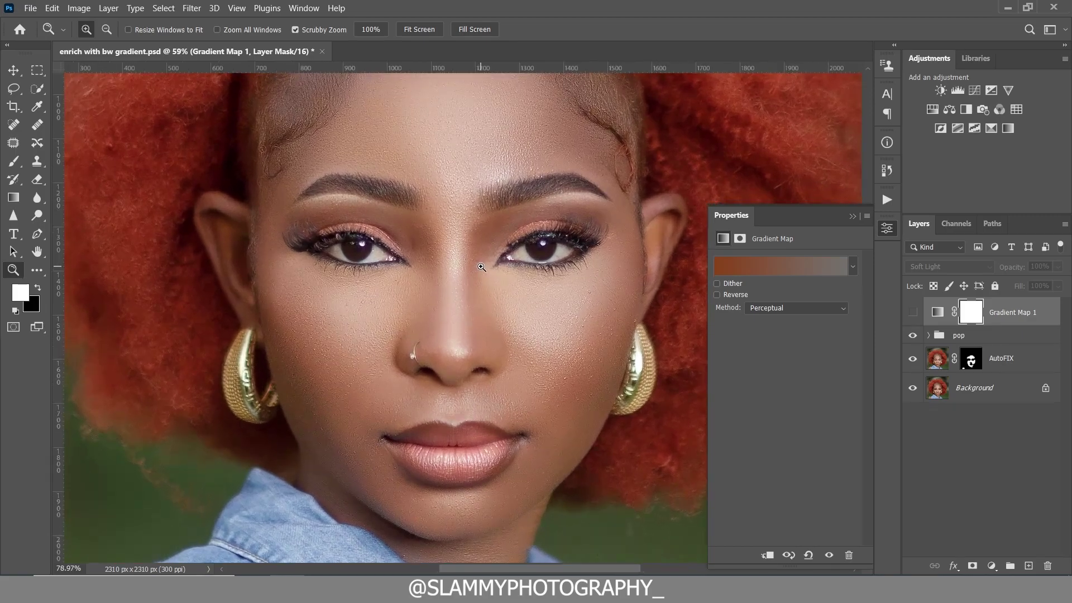
{"action": "left_click", "coordinate": [913, 313]}
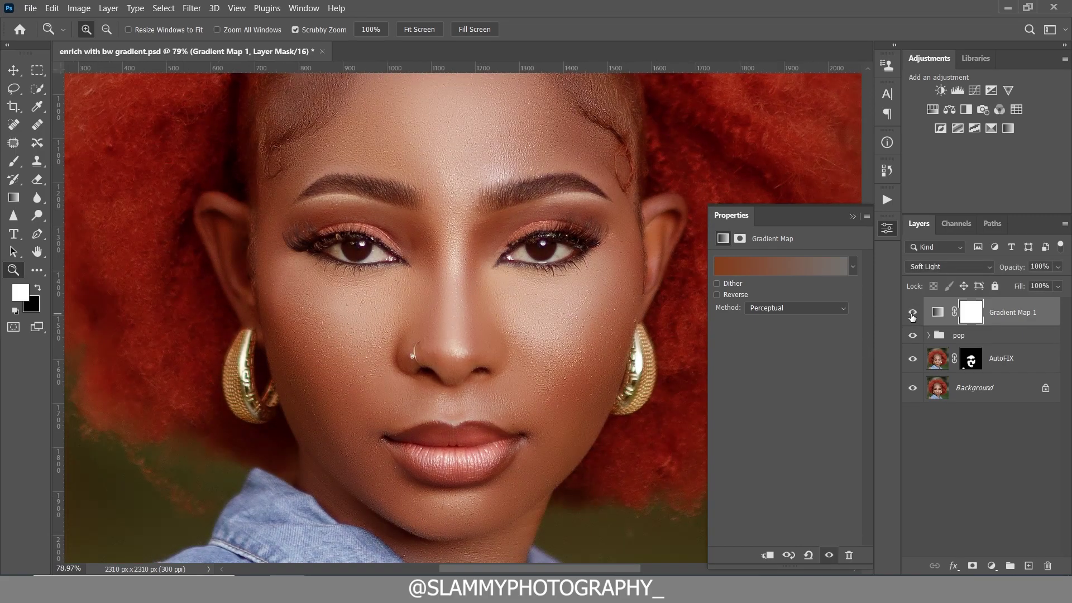
{"action": "left_click", "coordinate": [238, 9]}
{"action": "left_click", "coordinate": [282, 130]}
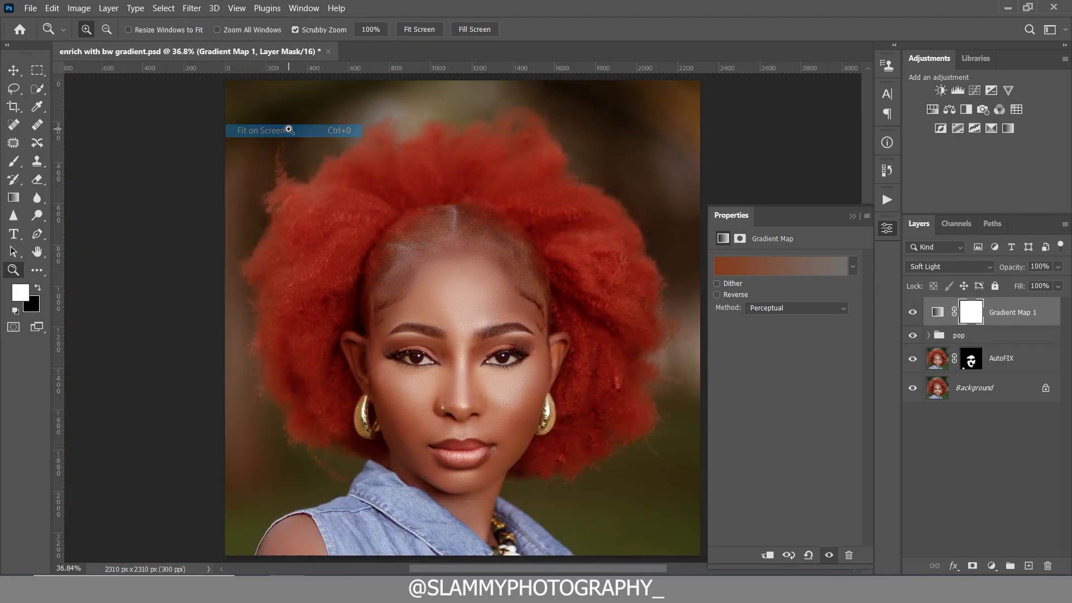
{"action": "left_click_drag", "start_coordinate": [468, 454], "coordinate": [491, 474]}
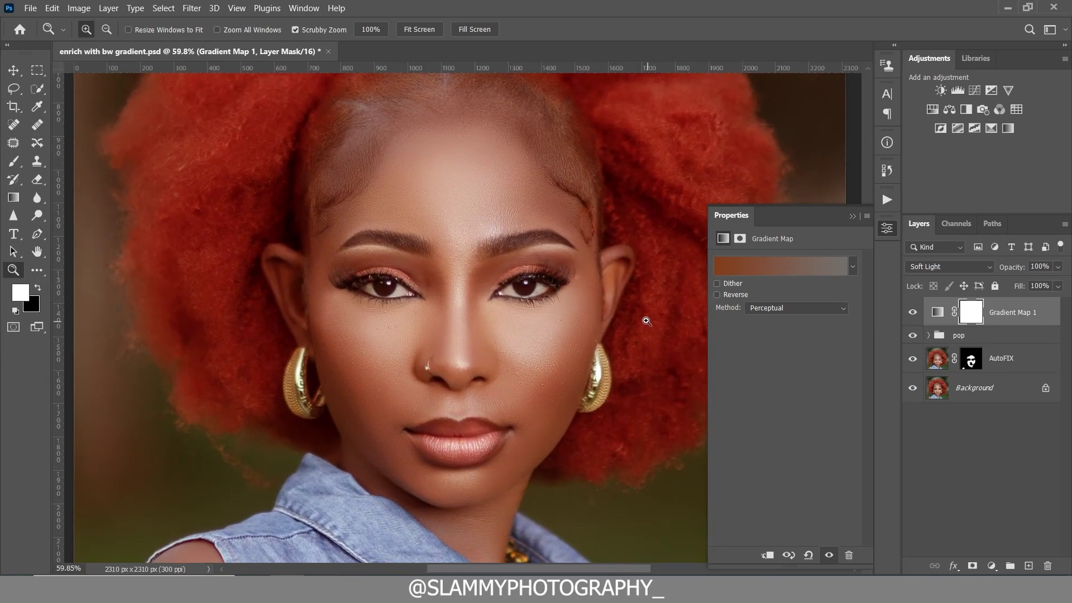
{"action": "left_click", "coordinate": [236, 8]}
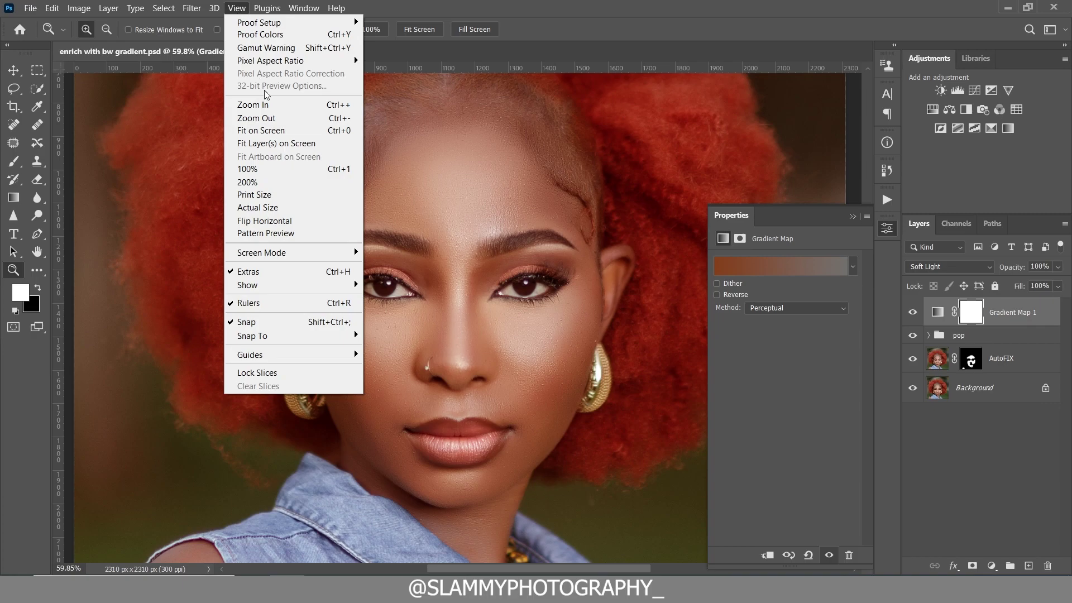
{"action": "left_click", "coordinate": [281, 132]}
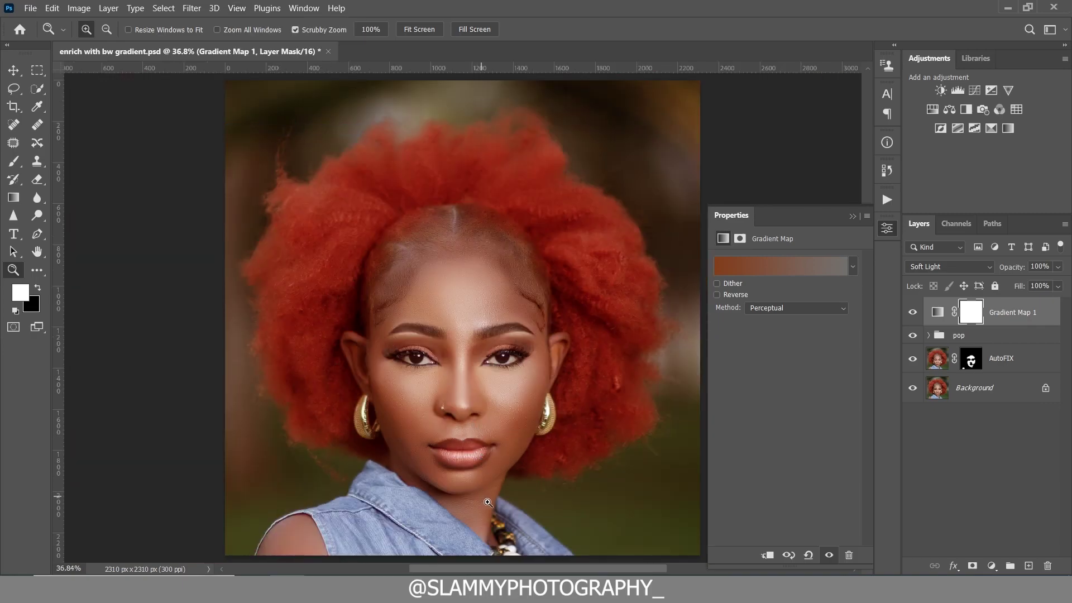
{"action": "left_click_drag", "start_coordinate": [483, 494], "coordinate": [518, 499]}
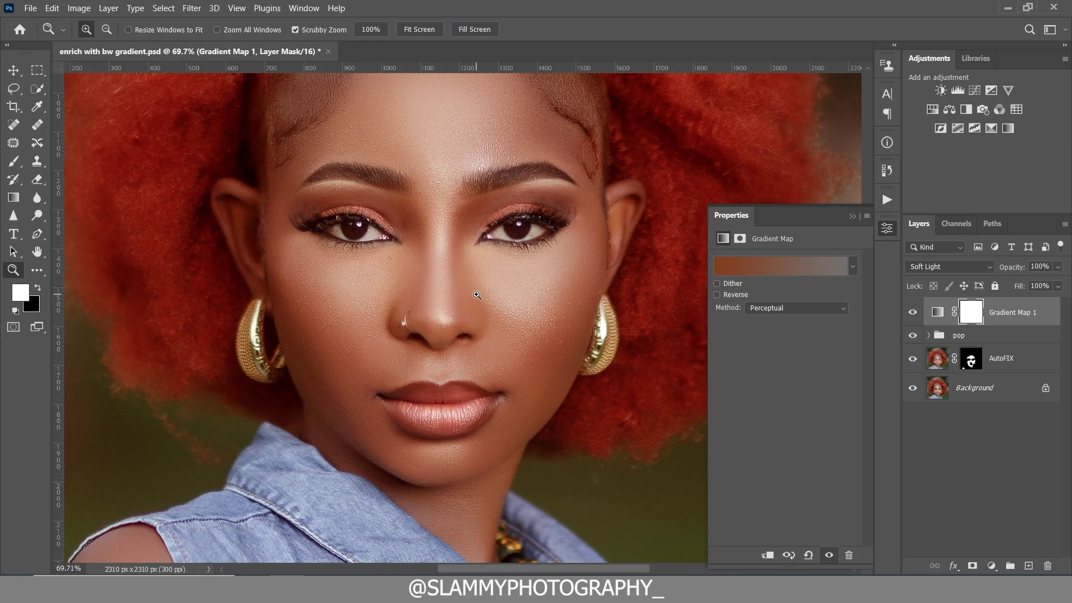
Check the color code of the gradient's dark stop and compare the portrait with and without the Gradient Map
{"action": "left_click", "coordinate": [801, 269]}
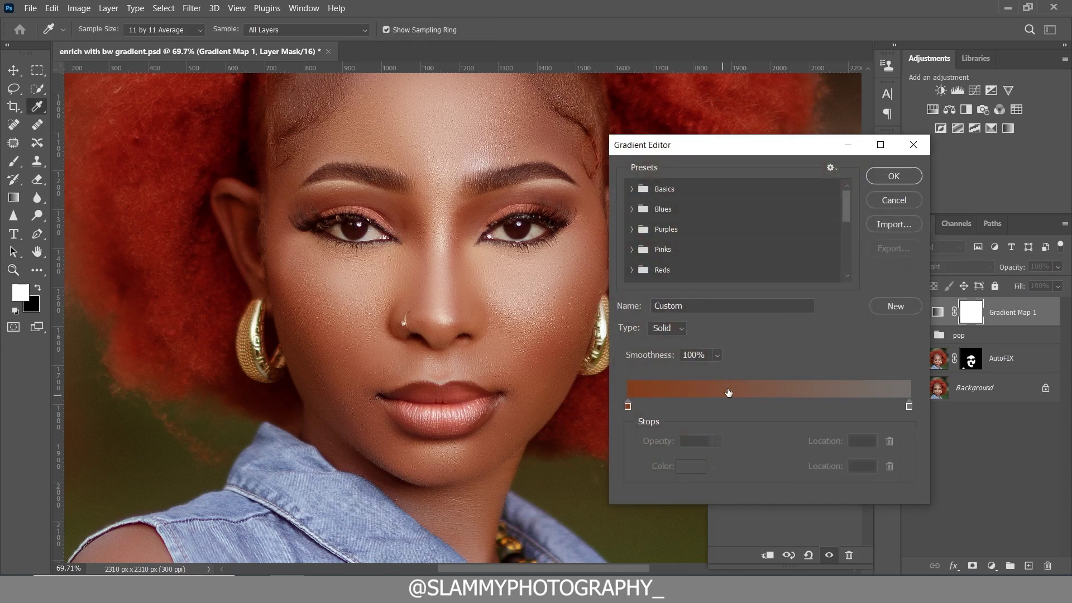
{"action": "left_click", "coordinate": [628, 406]}
{"action": "left_click", "coordinate": [684, 467]}
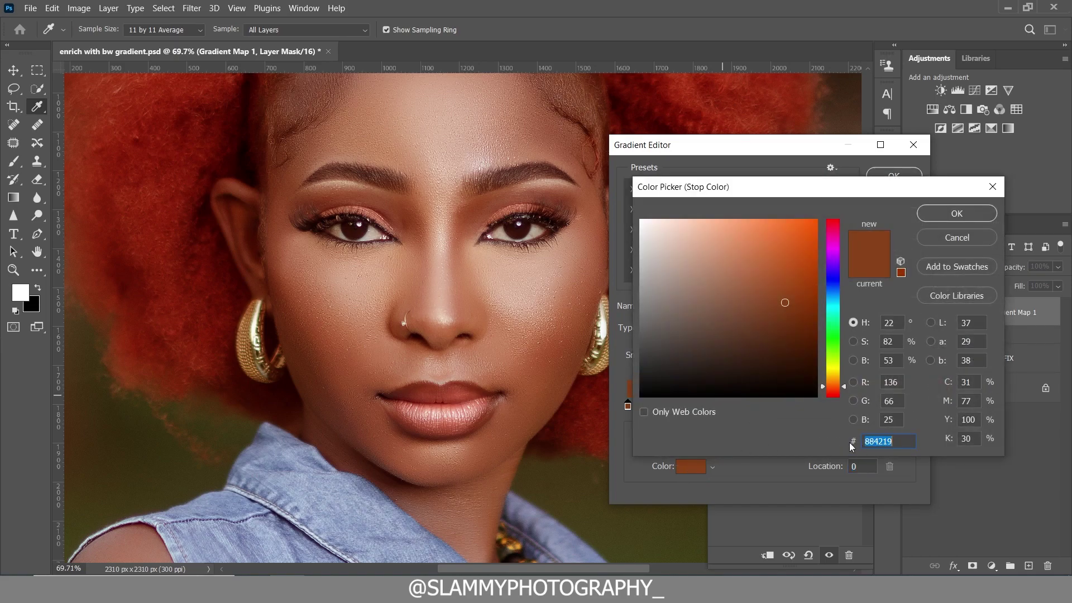
{"action": "left_click", "coordinate": [957, 215]}
{"action": "left_click", "coordinate": [905, 176]}
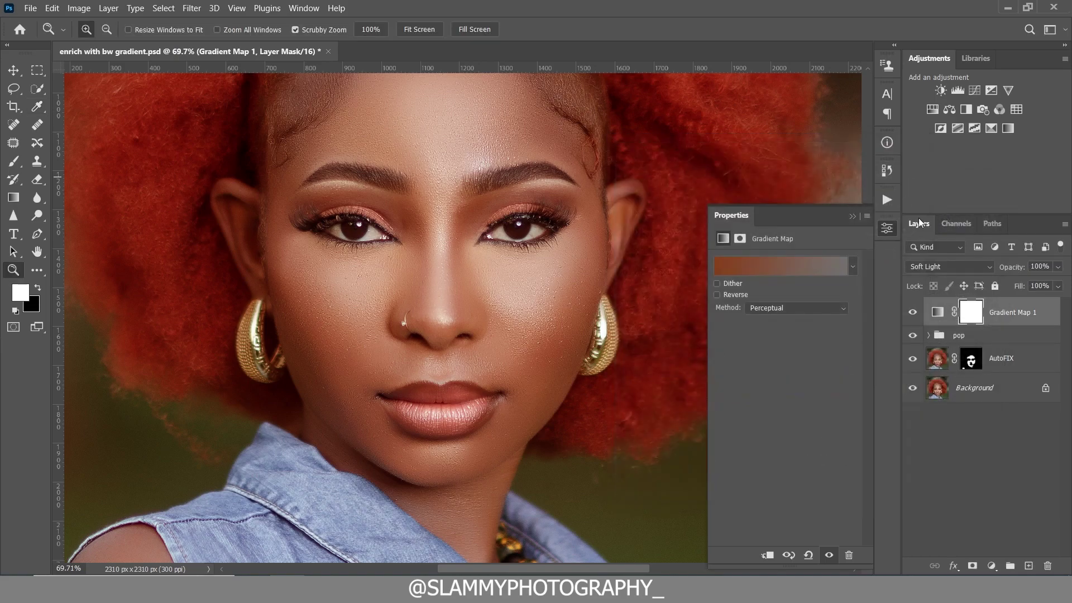
{"action": "left_click", "coordinate": [912, 316]}
{"action": "left_click", "coordinate": [911, 316]}
Invert the Gradient Map's mask and paint the effect back over the face with a white brush, size 600, at 10% flow
{"action": "left_click", "coordinate": [231, 10]}
{"action": "left_click", "coordinate": [287, 132]}
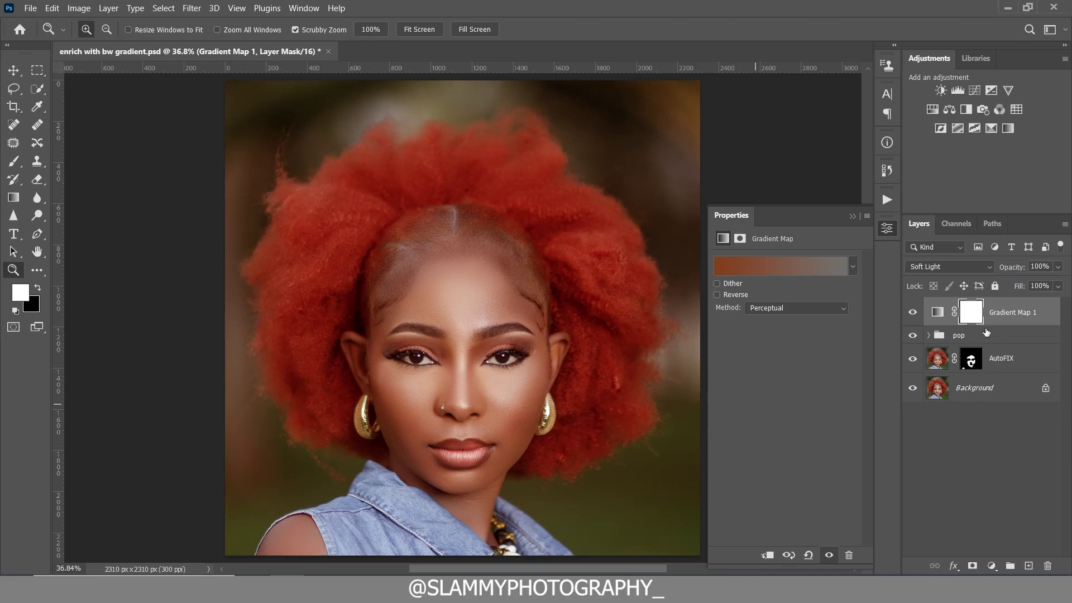
{"action": "key", "text": "ctrl+i"}
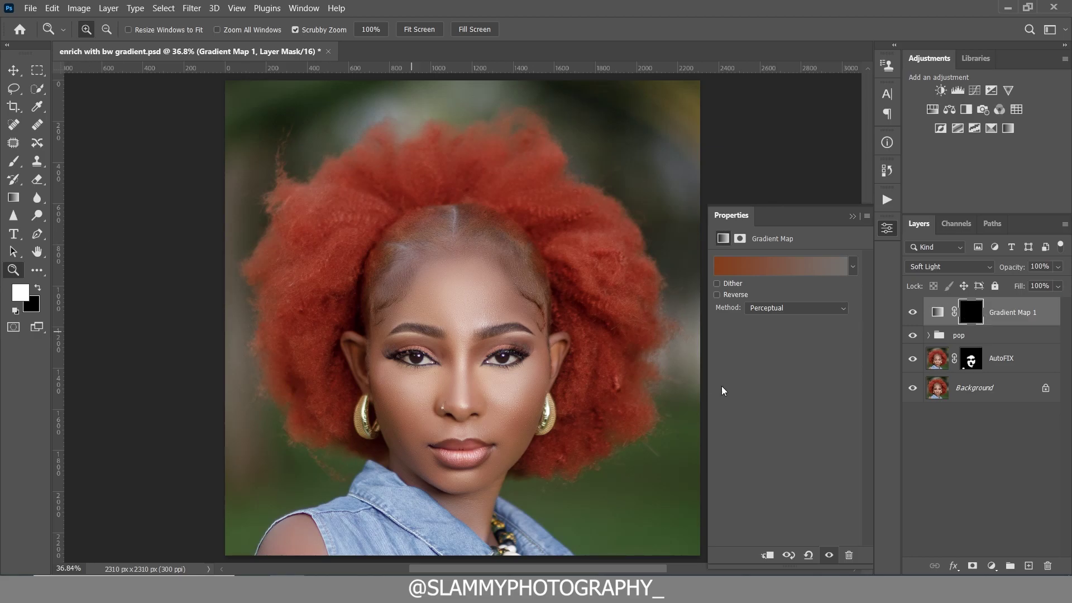
{"action": "left_click", "coordinate": [12, 162]}
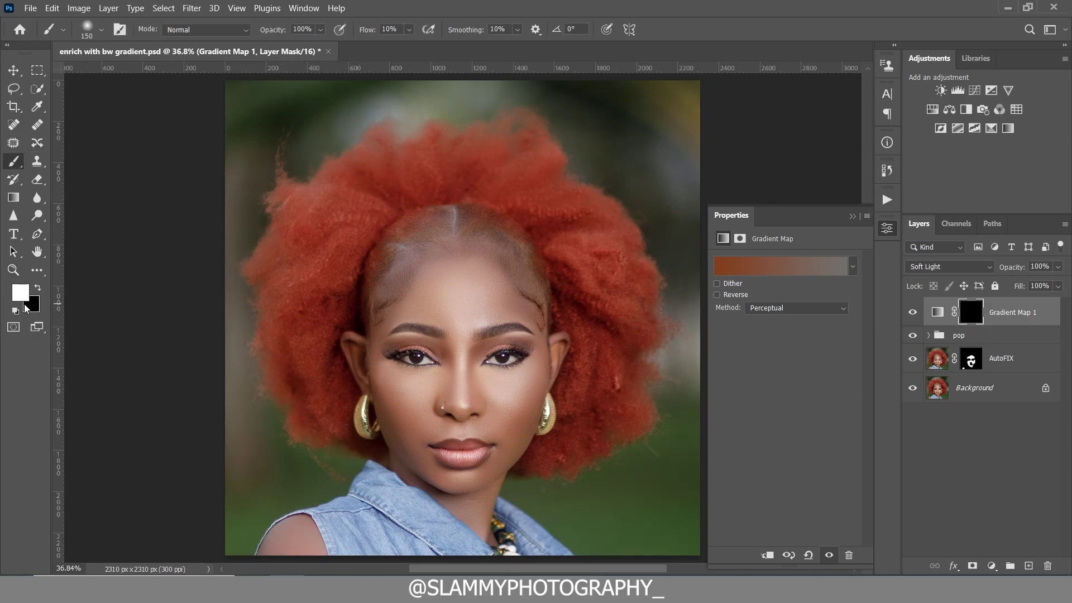
{"action": "key", "text": "bracketright"}
{"action": "key", "text": "bracketright"}
{"action": "key", "text": "bracketright"}
{"action": "key", "text": "bracketright"}
{"action": "key", "text": "bracketright"}
{"action": "mouse_move", "coordinate": [420, 347]}
{"action": "left_mouse_down"}
{"action": "mouse_move", "coordinate": [442, 307]}
{"action": "mouse_move", "coordinate": [490, 299]}
{"action": "mouse_move", "coordinate": [431, 454]}
{"action": "left_mouse_up"}
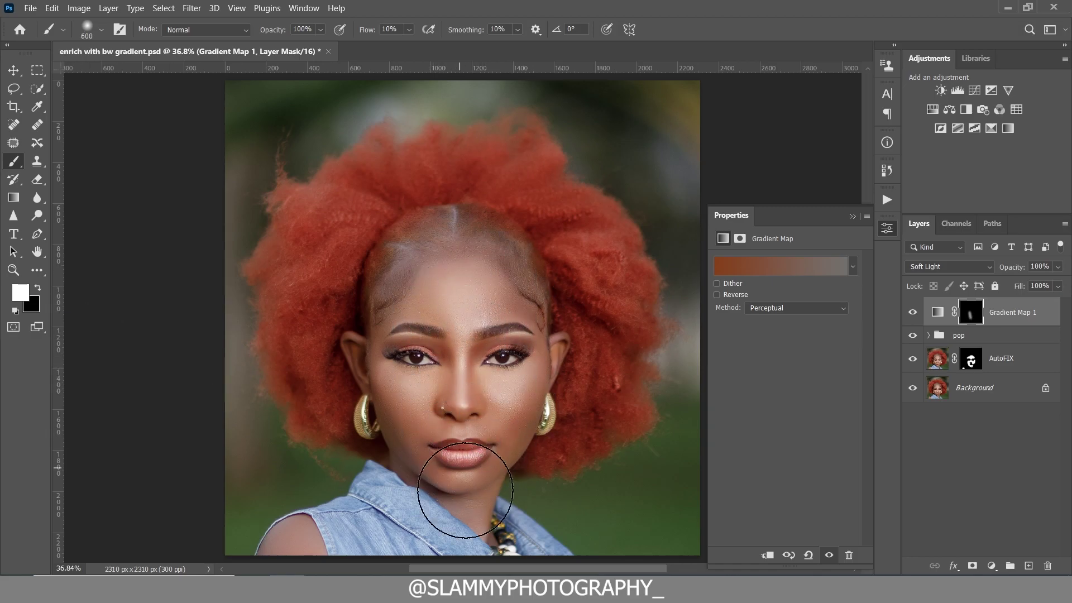
Raise the brush flow to 80%, paint the Gradient Map into the hair and neck, and compare with the layer hidden
{"action": "key", "text": "bracketright"}
{"action": "key", "text": "bracketright"}
{"action": "left_click_drag", "start_coordinate": [364, 32], "coordinate": [389, 29]}
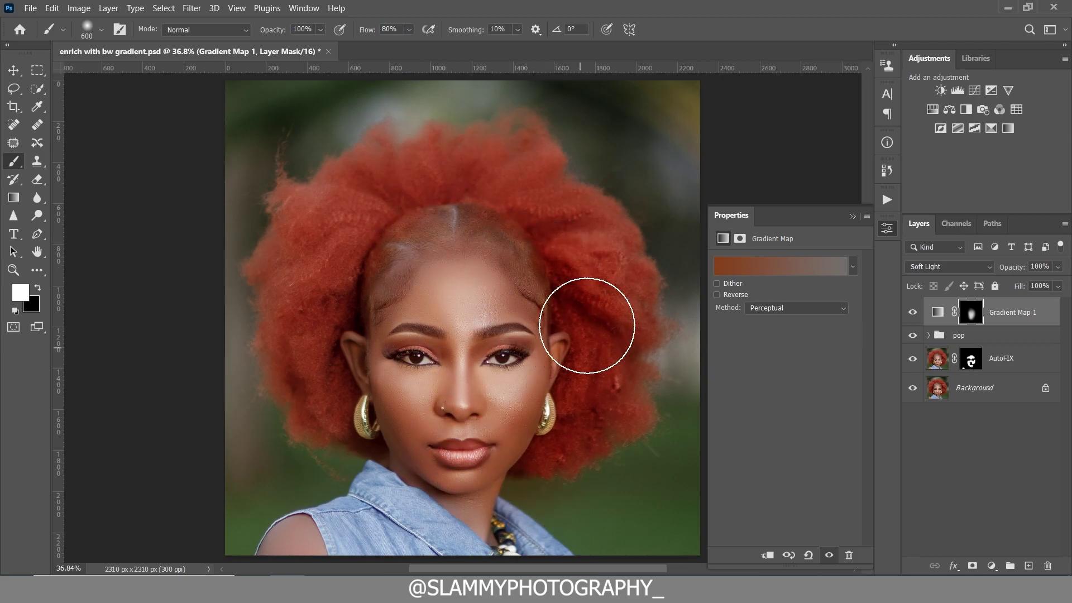
{"action": "mouse_move", "coordinate": [586, 311]}
{"action": "left_mouse_down"}
{"action": "mouse_move", "coordinate": [326, 179]}
{"action": "mouse_move", "coordinate": [310, 371]}
{"action": "mouse_move", "coordinate": [340, 359]}
{"action": "mouse_move", "coordinate": [335, 385]}
{"action": "left_mouse_up"}
{"action": "key", "text": "bracketleft"}
{"action": "key", "text": "bracketleft"}
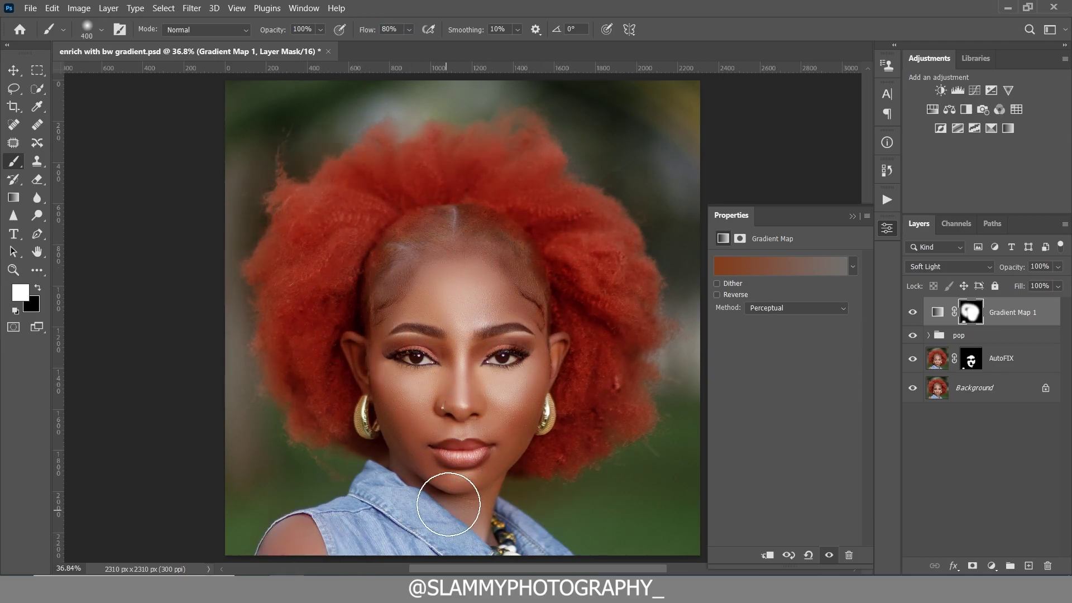
{"action": "left_click", "coordinate": [912, 314]}
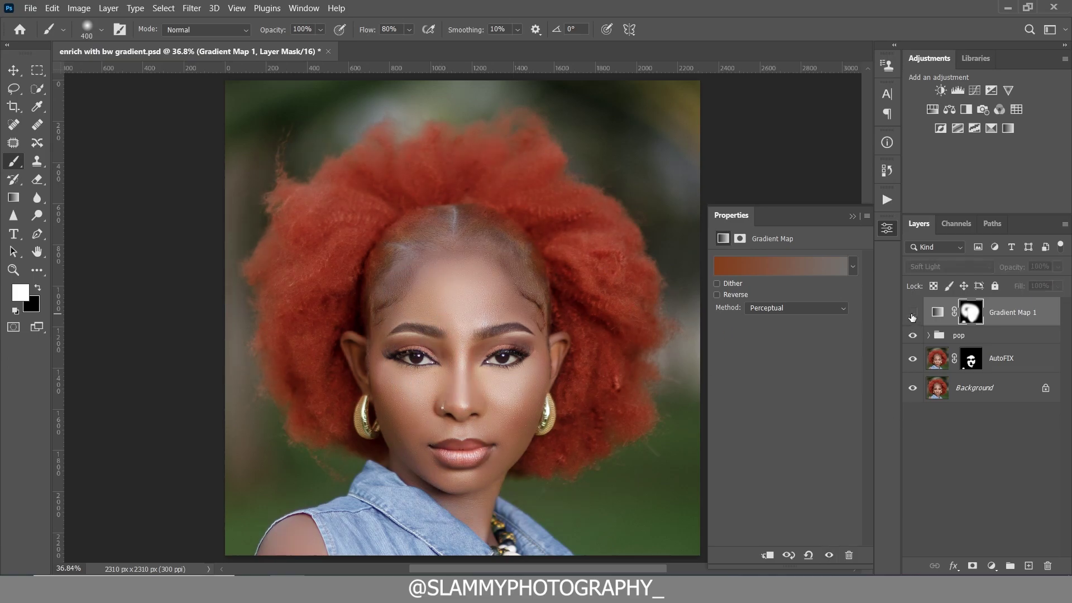
{"action": "left_click", "coordinate": [912, 313]}
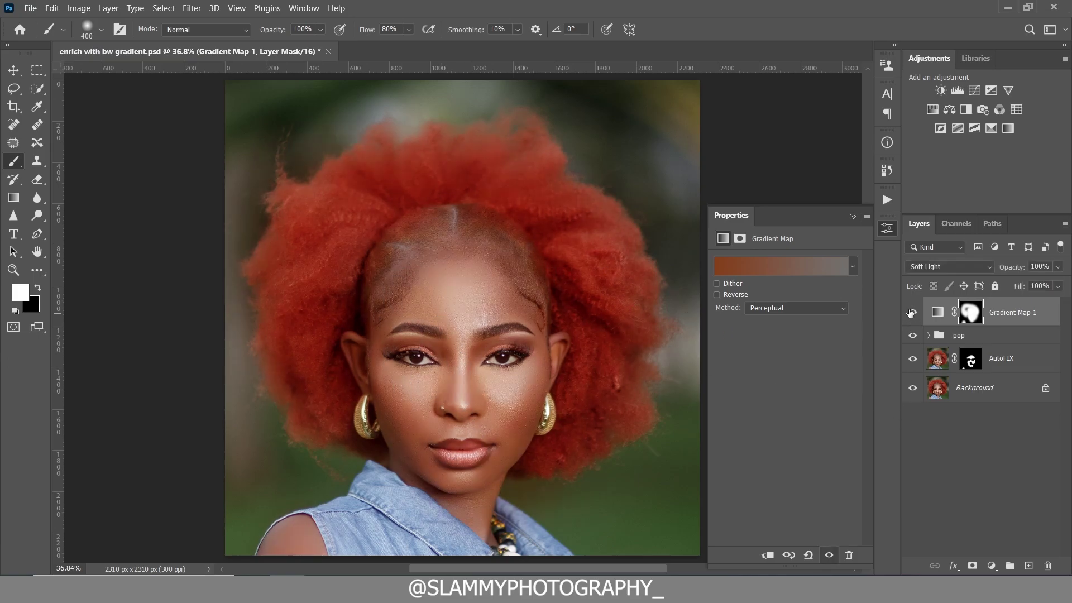
Add a Selective Color adjustment layer above the Gradient Map and reduce the cyan in the Reds
{"action": "left_click", "coordinate": [854, 217]}
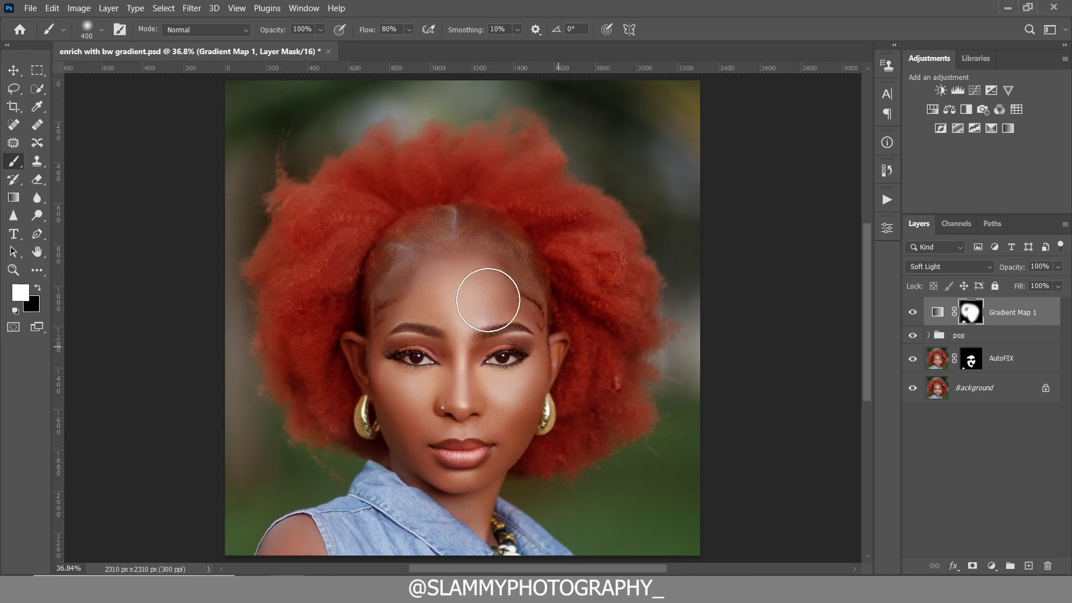
{"action": "left_click", "coordinate": [992, 566]}
{"action": "left_click", "coordinate": [986, 560]}
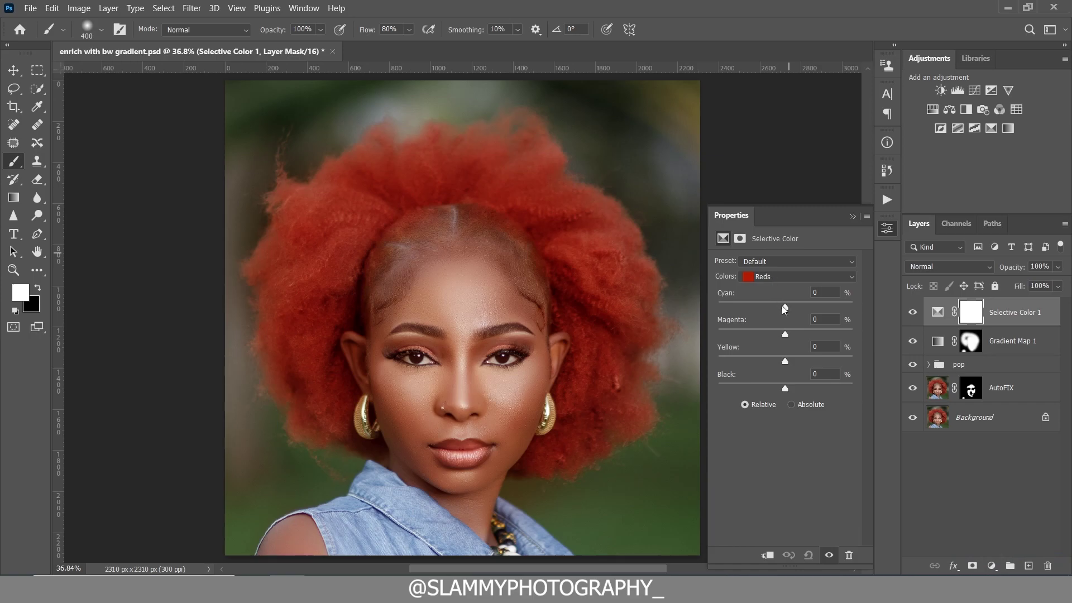
{"action": "left_click_drag", "start_coordinate": [785, 307], "coordinate": [759, 311]}
Reduce the yellow in the Selective Color layer's Yellows and compare the portrait with and without the layer
{"action": "left_click", "coordinate": [775, 276]}
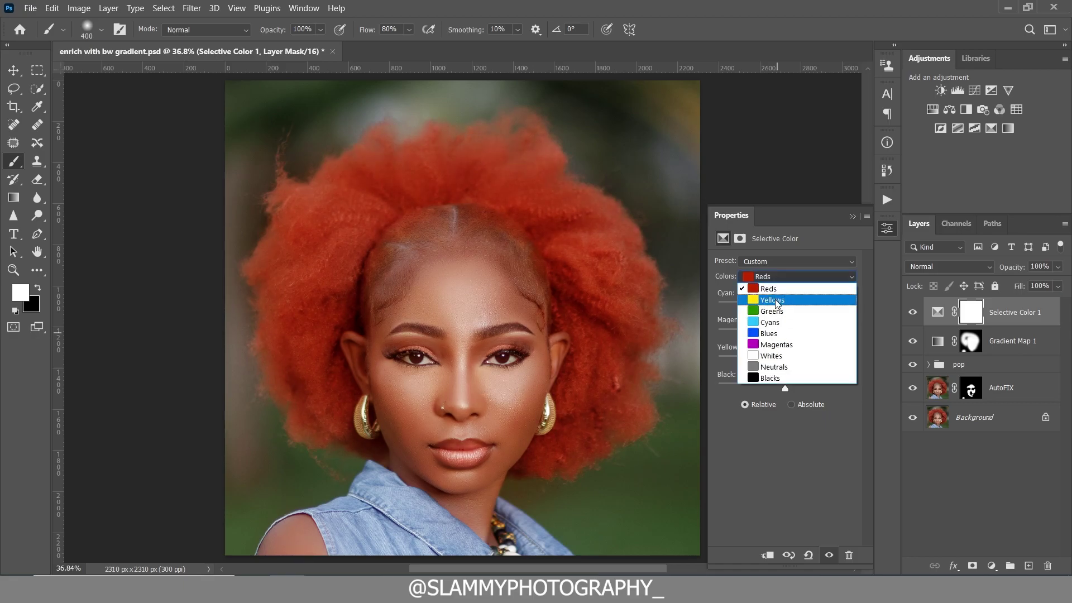
{"action": "left_click", "coordinate": [776, 301]}
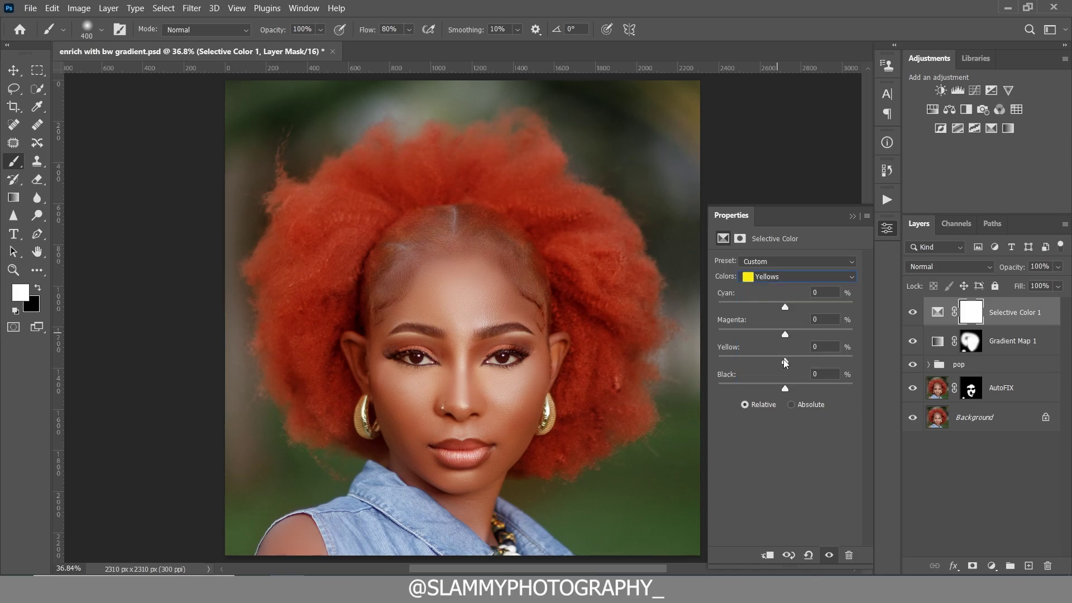
{"action": "left_click_drag", "start_coordinate": [786, 363], "coordinate": [771, 363]}
{"action": "left_click", "coordinate": [912, 312]}
{"action": "left_click", "coordinate": [912, 312]}
{"action": "left_click", "coordinate": [853, 216]}
Add a Hue/Saturation adjustment layer, slightly lower the saturation of the skin's Reds, and compare the edit with the original Background
{"action": "left_click", "coordinate": [991, 565]}
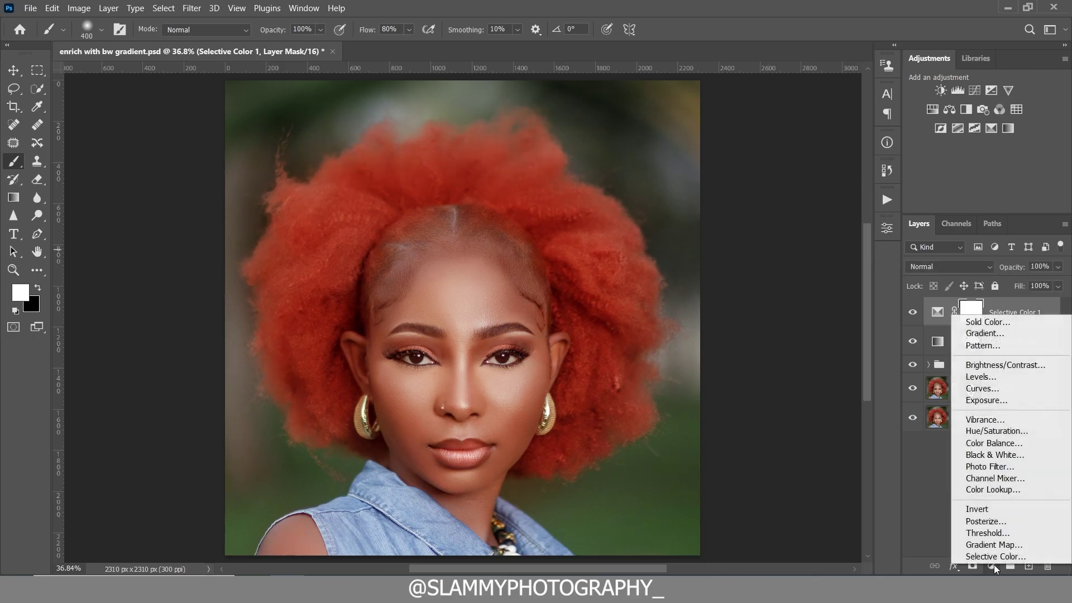
{"action": "left_click", "coordinate": [997, 431]}
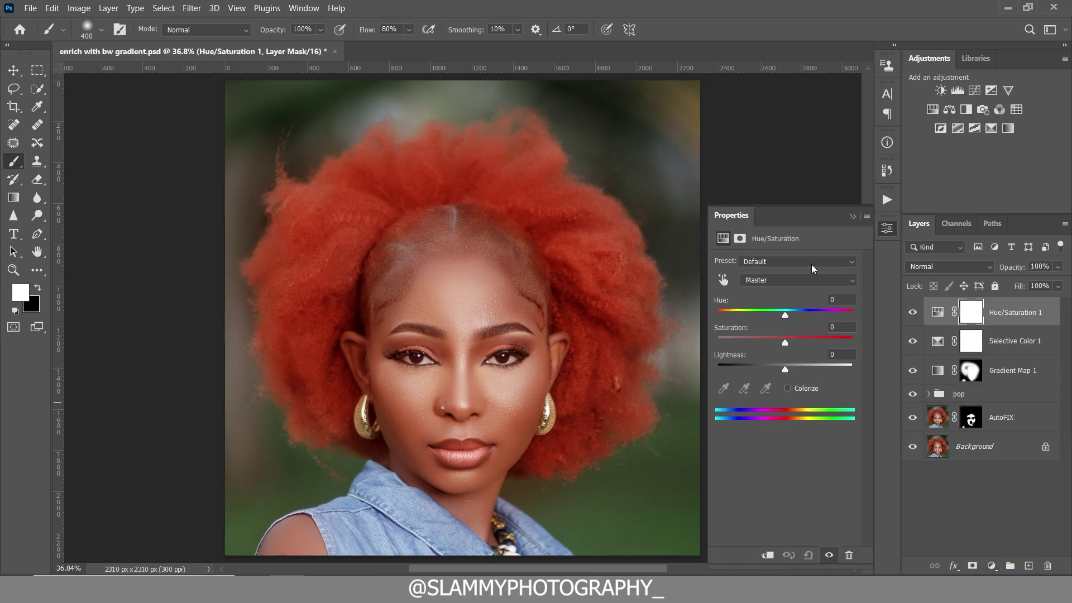
{"action": "left_click", "coordinate": [724, 280]}
{"action": "left_click", "coordinate": [516, 304]}
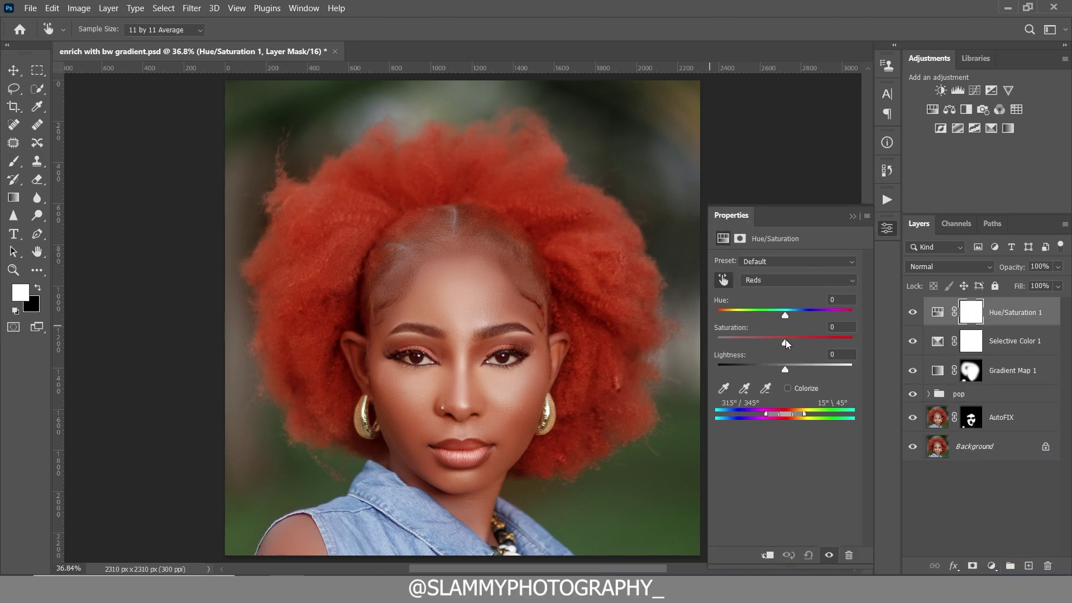
{"action": "left_click_drag", "start_coordinate": [786, 343], "coordinate": [780, 344]}
{"action": "left_click", "coordinate": [853, 217]}
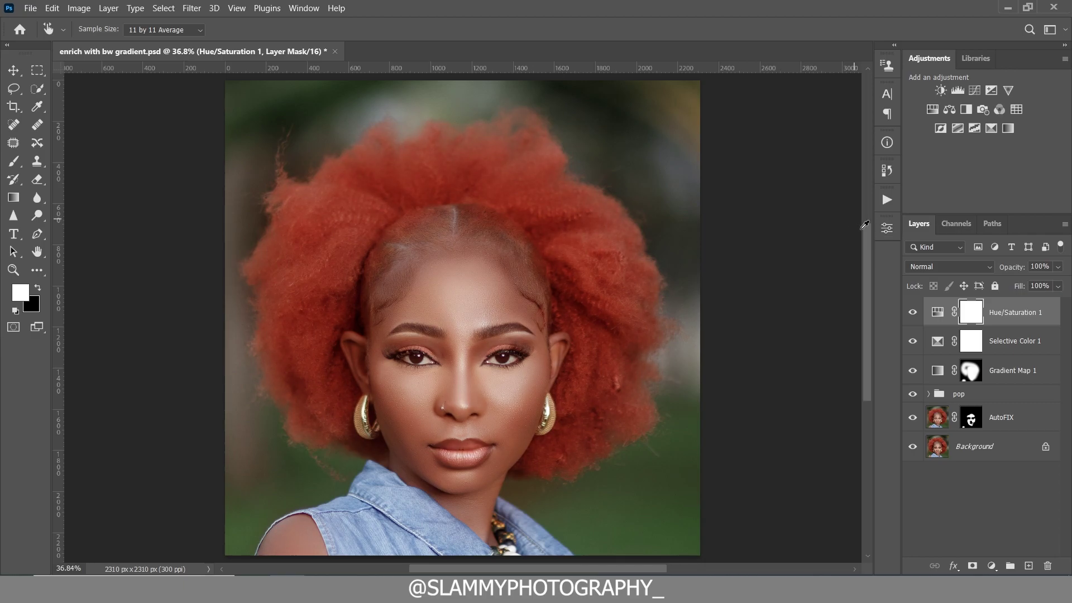
{"action": "left_click", "coordinate": [913, 447], "text": "alt"}
{"action": "left_click", "coordinate": [914, 446], "text": "alt"}
Add a Levels adjustment layer, set the black input level to 11 and fine-tune the white input level
{"action": "left_click", "coordinate": [992, 566]}
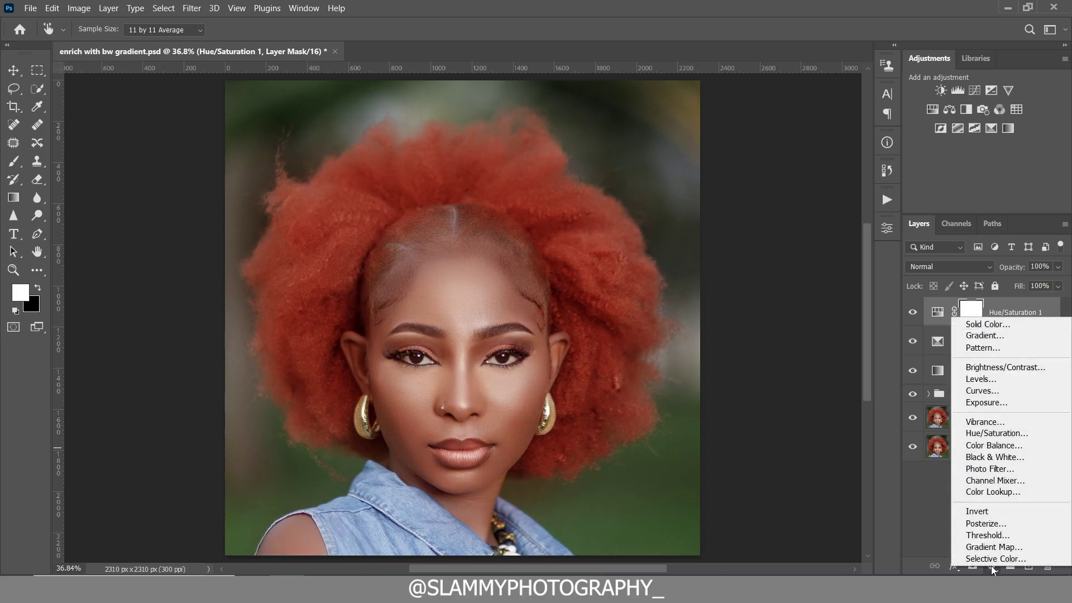
{"action": "left_click", "coordinate": [994, 376]}
{"action": "left_click_drag", "start_coordinate": [738, 363], "coordinate": [740, 362]}
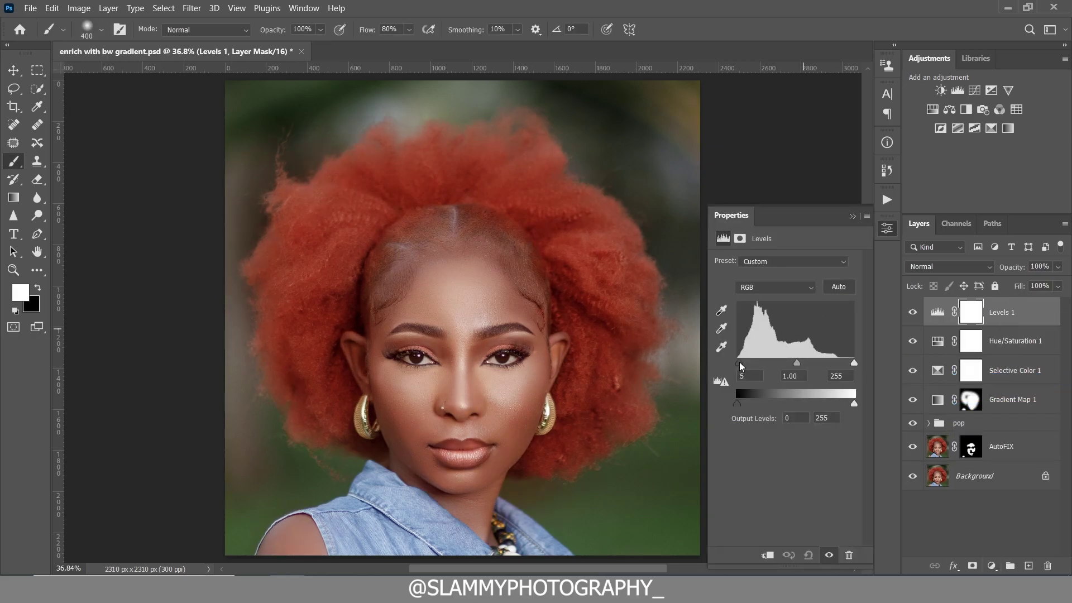
{"action": "left_click_drag", "start_coordinate": [854, 364], "coordinate": [849, 363]}
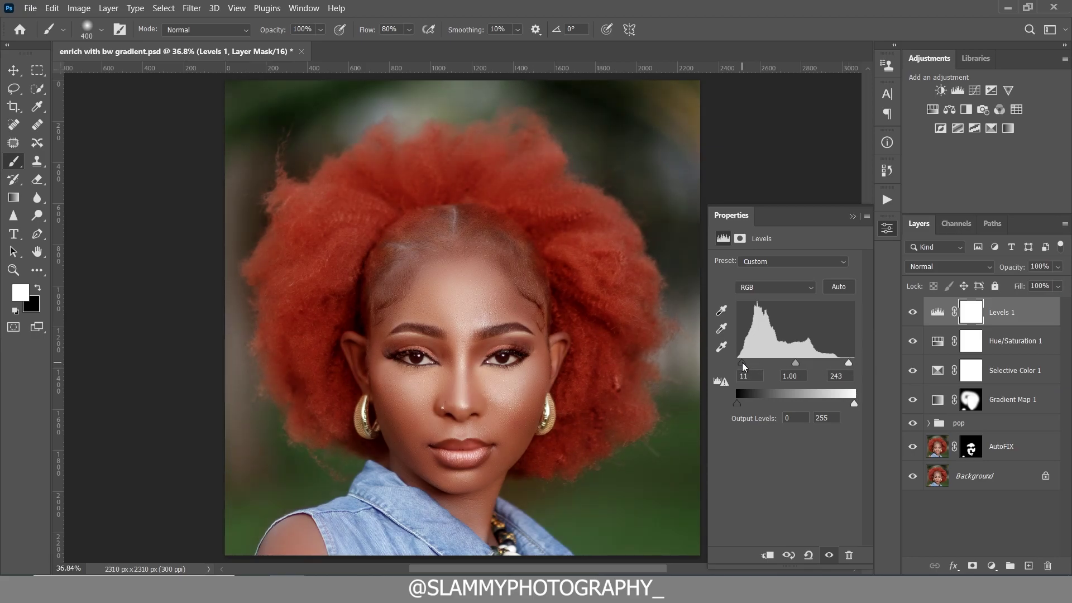
{"action": "left_click_drag", "start_coordinate": [849, 364], "coordinate": [853, 366]}
{"action": "left_click", "coordinate": [886, 199]}
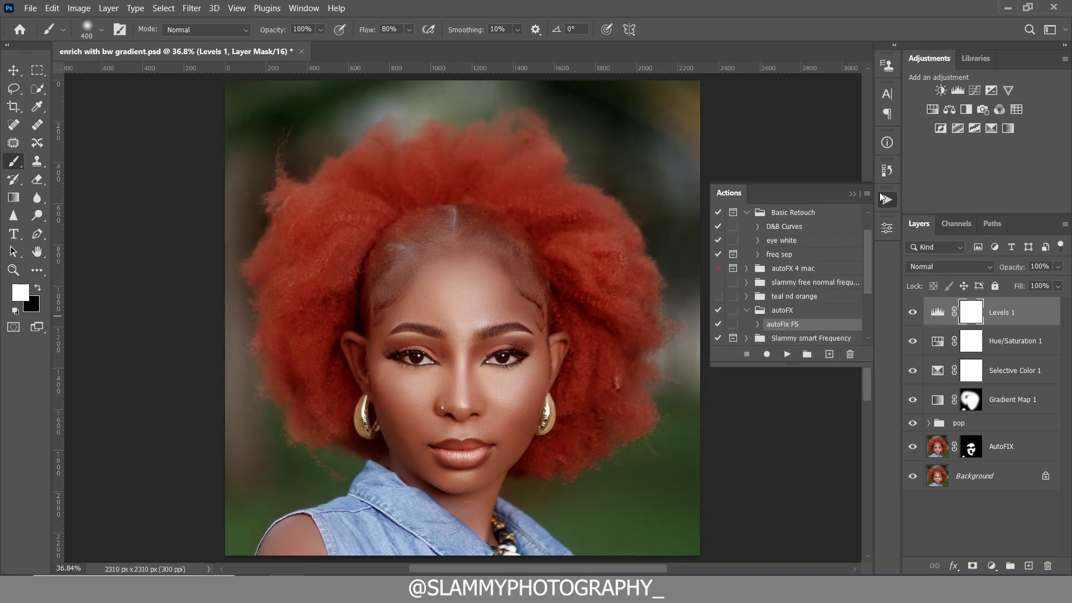
{"action": "left_click", "coordinate": [874, 212]}
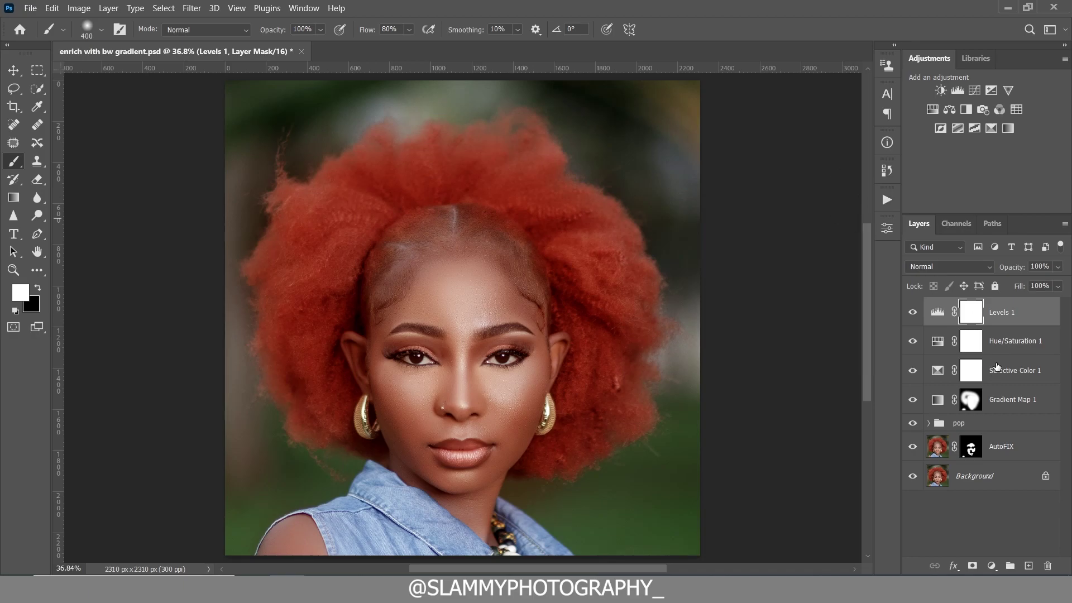
Add a second Hue/Saturation layer with the Reds at saturation -100 and lightness +100, and invert its mask to black
{"action": "left_click", "coordinate": [992, 566]}
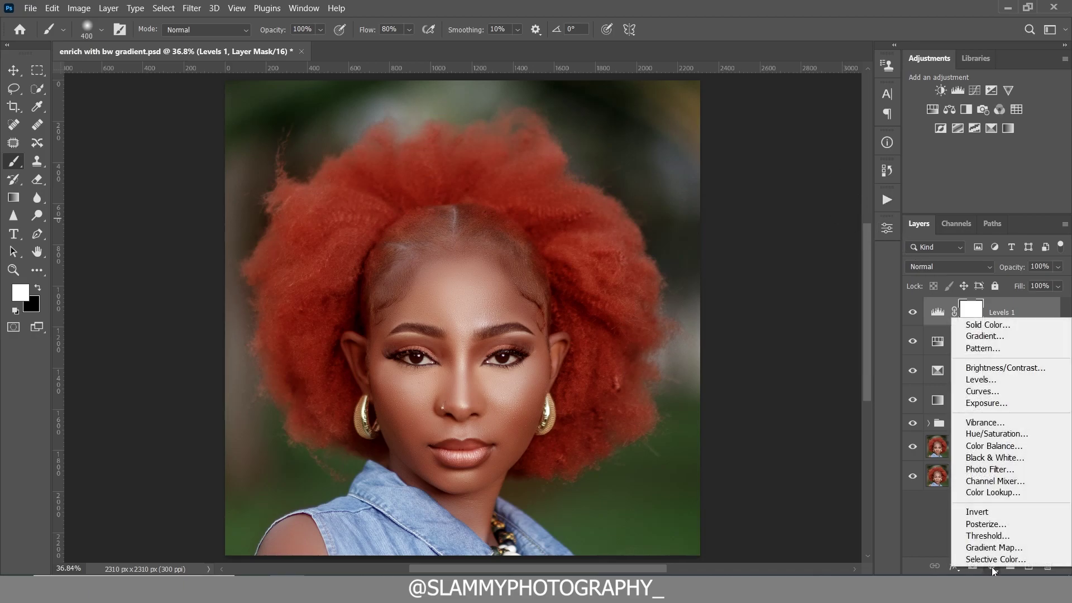
{"action": "left_click", "coordinate": [1010, 432]}
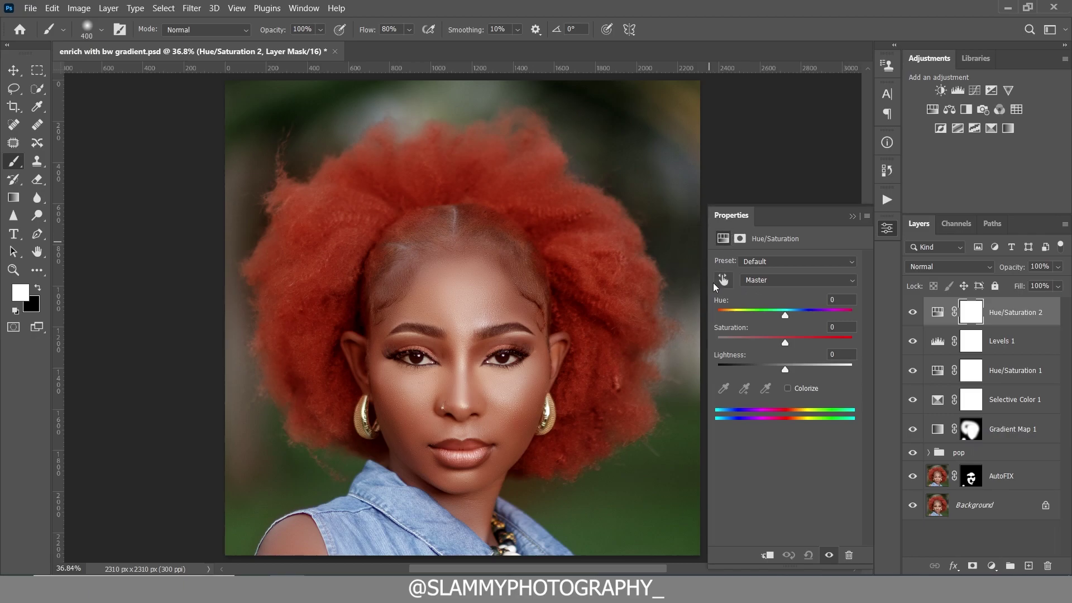
{"action": "left_click", "coordinate": [535, 356]}
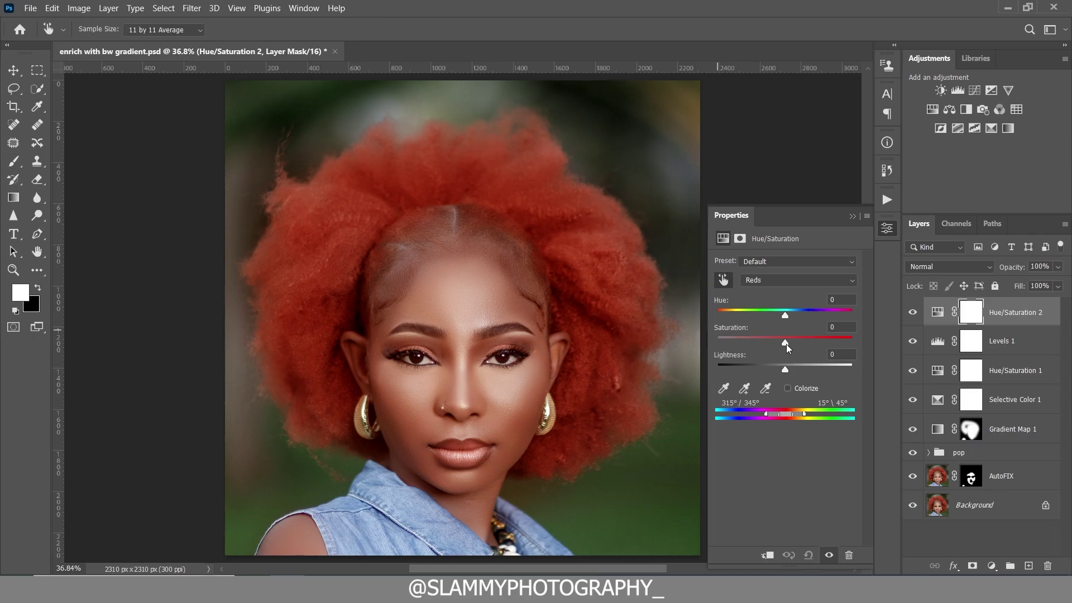
{"action": "left_click_drag", "start_coordinate": [785, 343], "coordinate": [718, 343]}
{"action": "left_click_drag", "start_coordinate": [785, 369], "coordinate": [852, 369]}
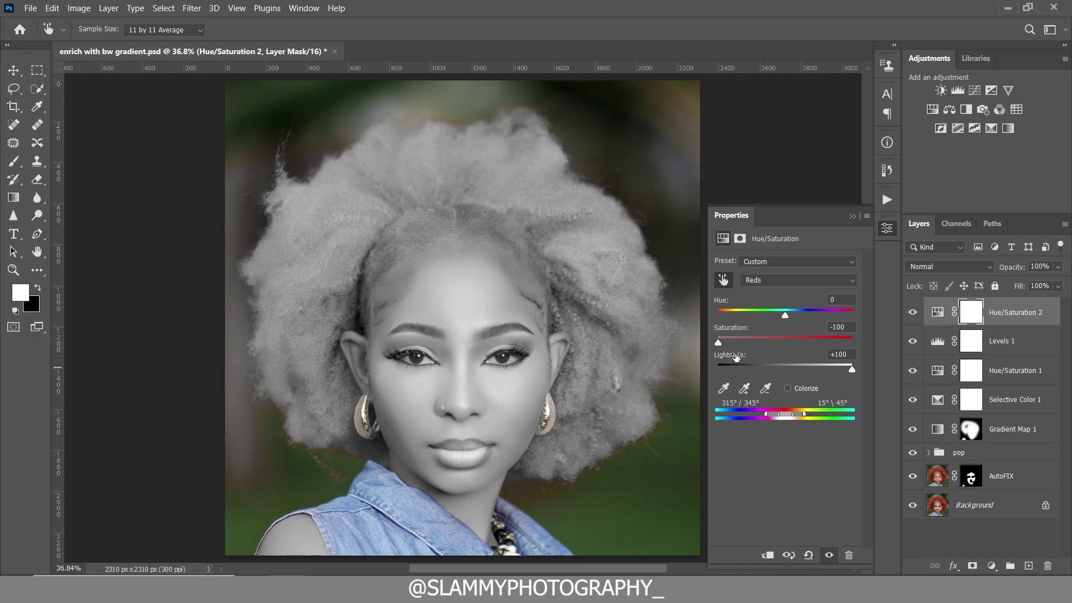
{"action": "key", "text": "ctrl+i"}
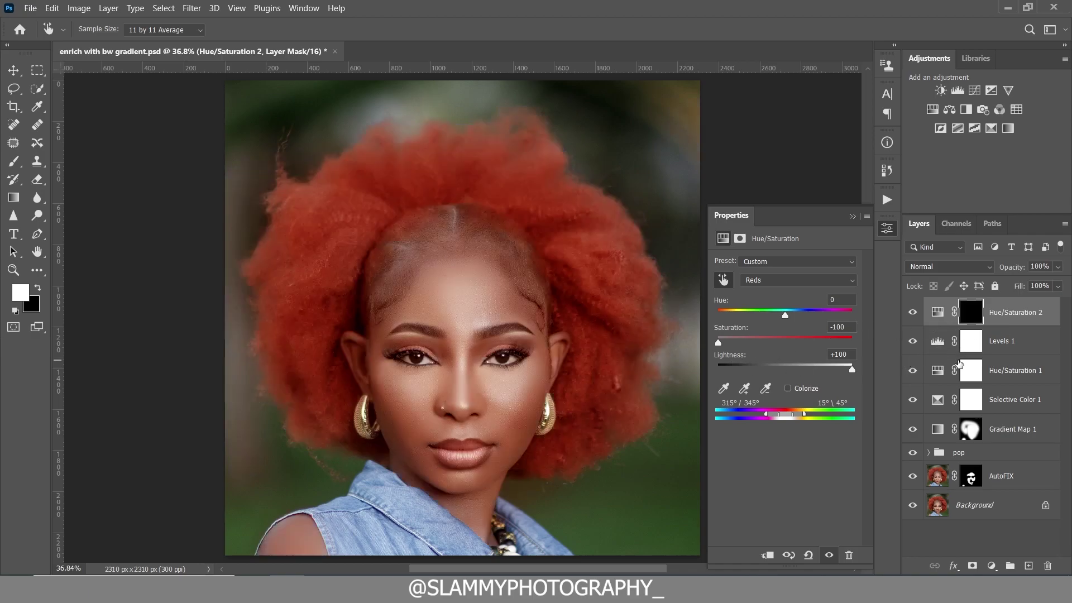
Whiten both eyes by painting the eye whites on the new Hue/Saturation mask with a small white brush, cleaning up spill with black
{"action": "key", "text": "z"}
{"action": "left_click_drag", "start_coordinate": [441, 403], "coordinate": [494, 422]}
{"action": "left_click", "coordinate": [14, 162]}
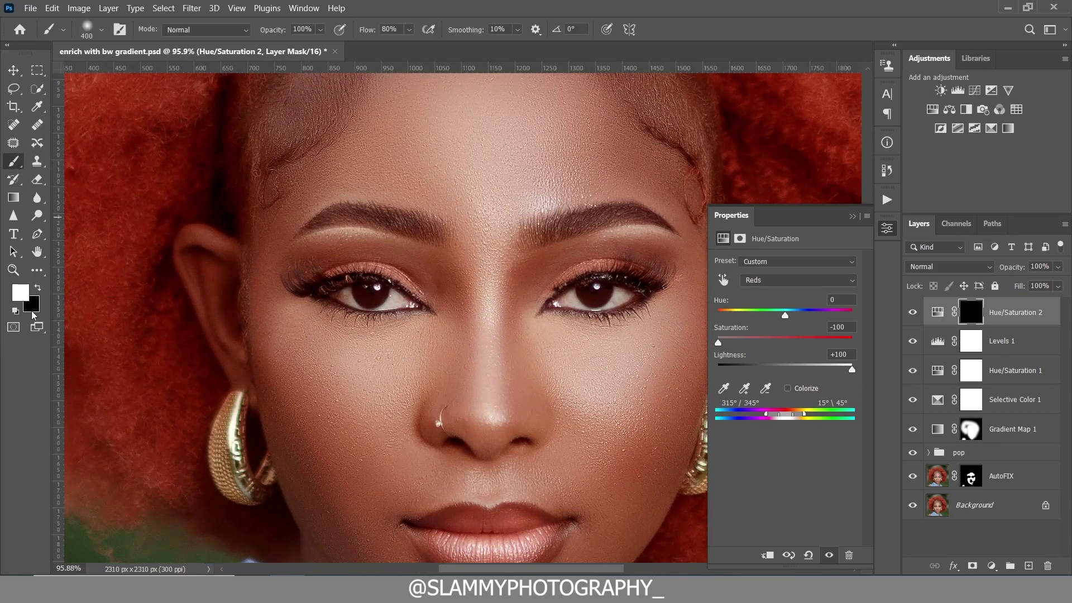
{"action": "key", "text": "["}
{"action": "key", "text": "["}
{"action": "key", "text": "["}
{"action": "key", "text": "["}
{"action": "key", "text": "["}
{"action": "key", "text": "["}
{"action": "key", "text": "["}
{"action": "key", "text": "["}
{"action": "key", "text": "["}
{"action": "key", "text": "["}
{"action": "key", "text": "["}
{"action": "key", "text": "["}
{"action": "key", "text": "["}
{"action": "key", "text": "["}
{"action": "mouse_move", "coordinate": [403, 301]}
{"action": "left_mouse_down"}
{"action": "mouse_move", "coordinate": [342, 294]}
{"action": "mouse_move", "coordinate": [414, 302]}
{"action": "left_mouse_up"}
{"action": "key", "text": "]"}
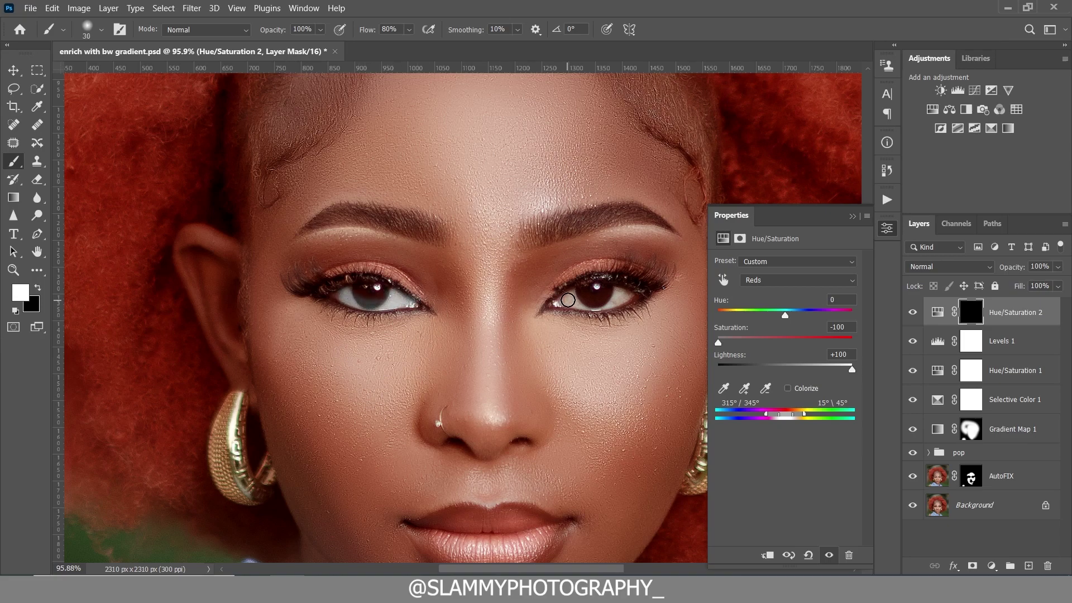
{"action": "mouse_move", "coordinate": [560, 301]}
{"action": "left_mouse_down"}
{"action": "mouse_move", "coordinate": [601, 306]}
{"action": "mouse_move", "coordinate": [619, 294]}
{"action": "left_mouse_up"}
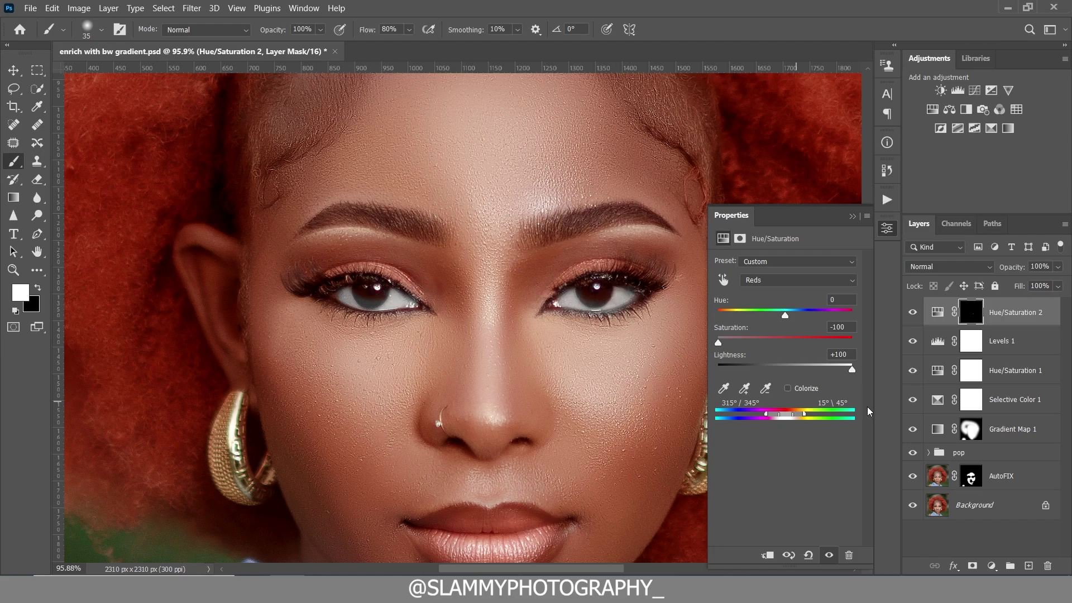
{"action": "left_click", "coordinate": [37, 289]}
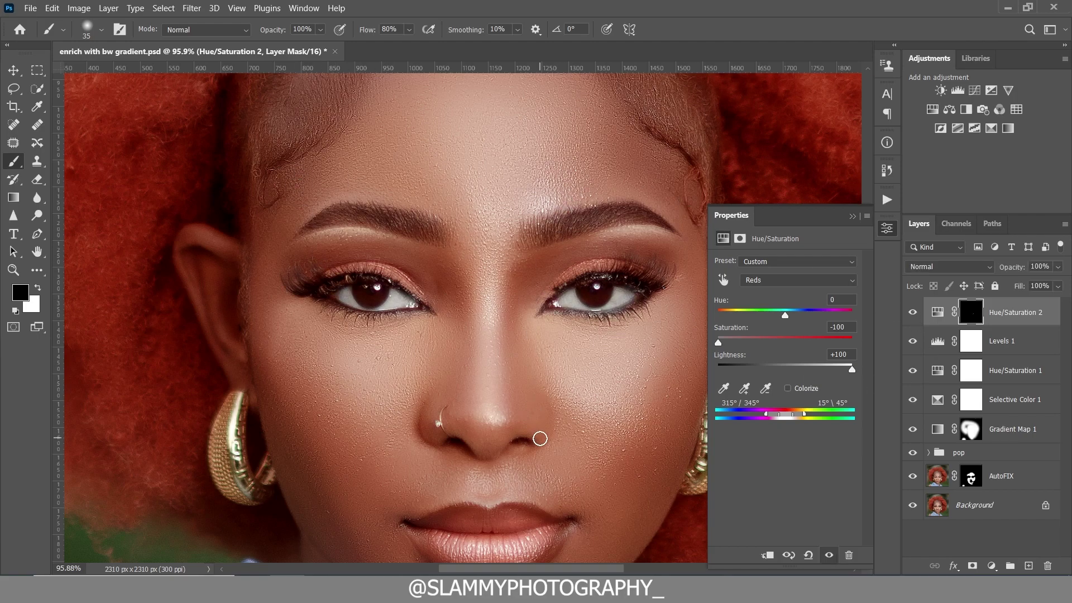
Compare the retouched face with the originally opened document state in the history, and return to the latest state
{"action": "scroll", "coordinate": [538, 435], "scroll_direction": "down", "scroll_amount": 3}
{"action": "scroll", "coordinate": [540, 441], "scroll_direction": "down", "scroll_amount": 1}
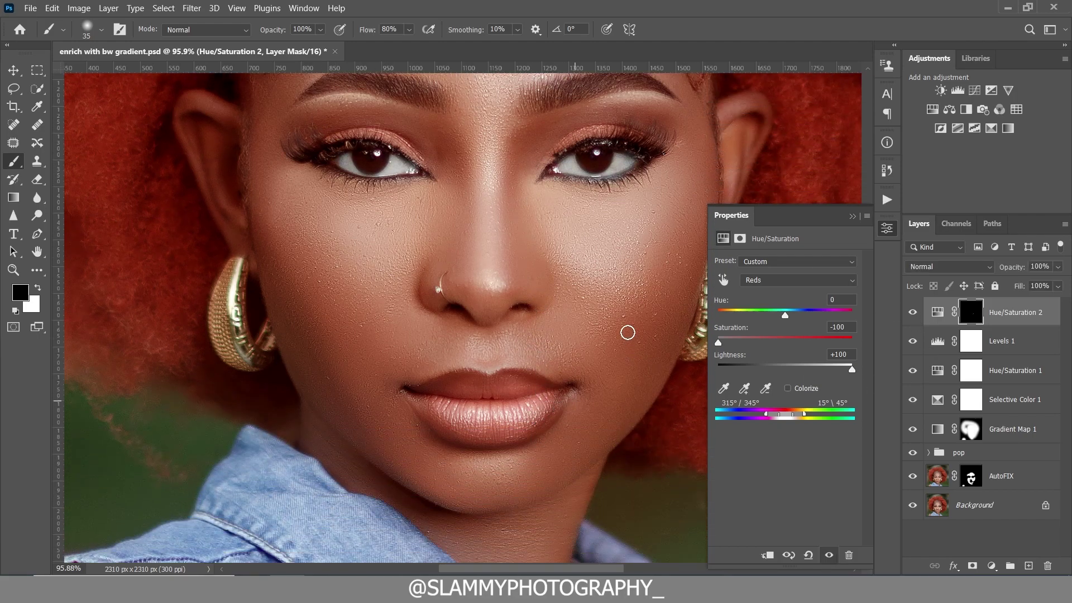
{"action": "left_click", "coordinate": [888, 200]}
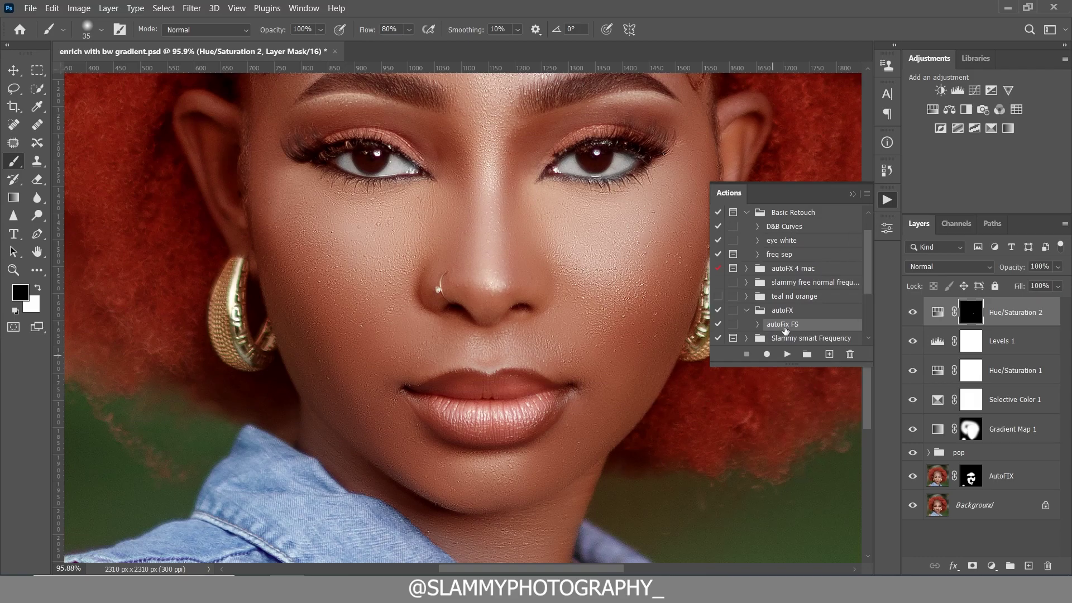
{"action": "left_click", "coordinate": [887, 170]}
{"action": "left_click_drag", "start_coordinate": [867, 369], "coordinate": [866, 224]}
{"action": "left_click", "coordinate": [782, 191]}
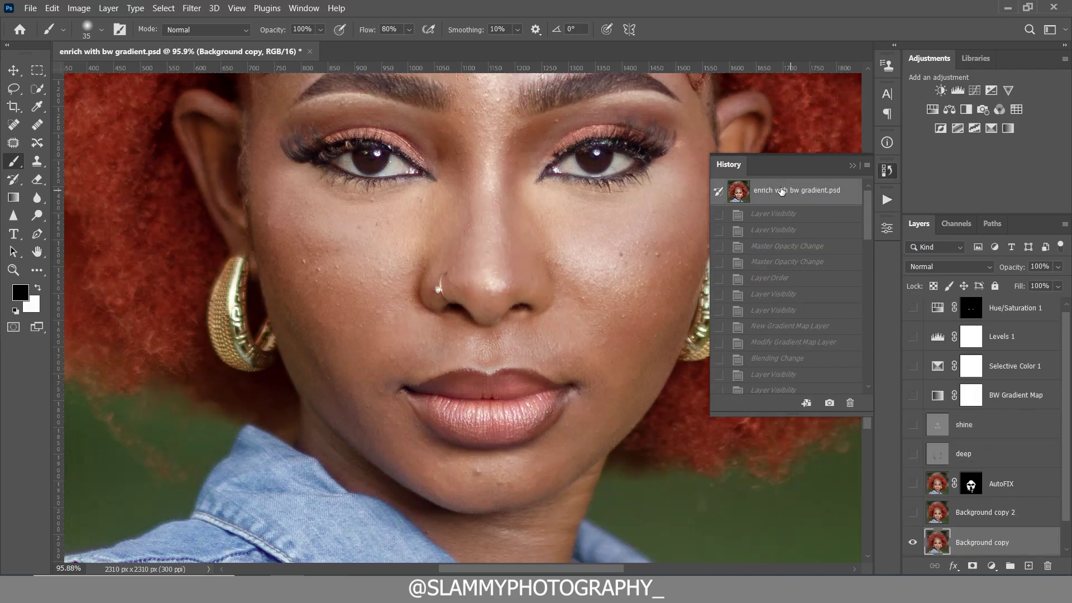
{"action": "scroll", "coordinate": [860, 250], "scroll_direction": "down", "scroll_amount": 10}
{"action": "left_click", "coordinate": [782, 385]}
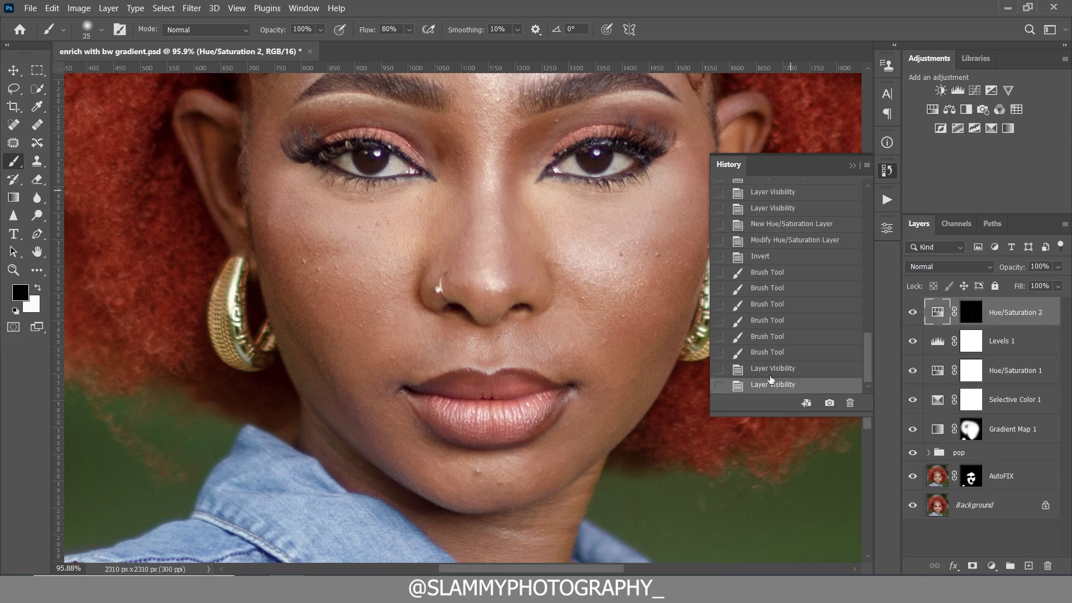
Examine the whole portrait fitted on screen and the eyes, skin and lips at close range
{"action": "left_click", "coordinate": [237, 8]}
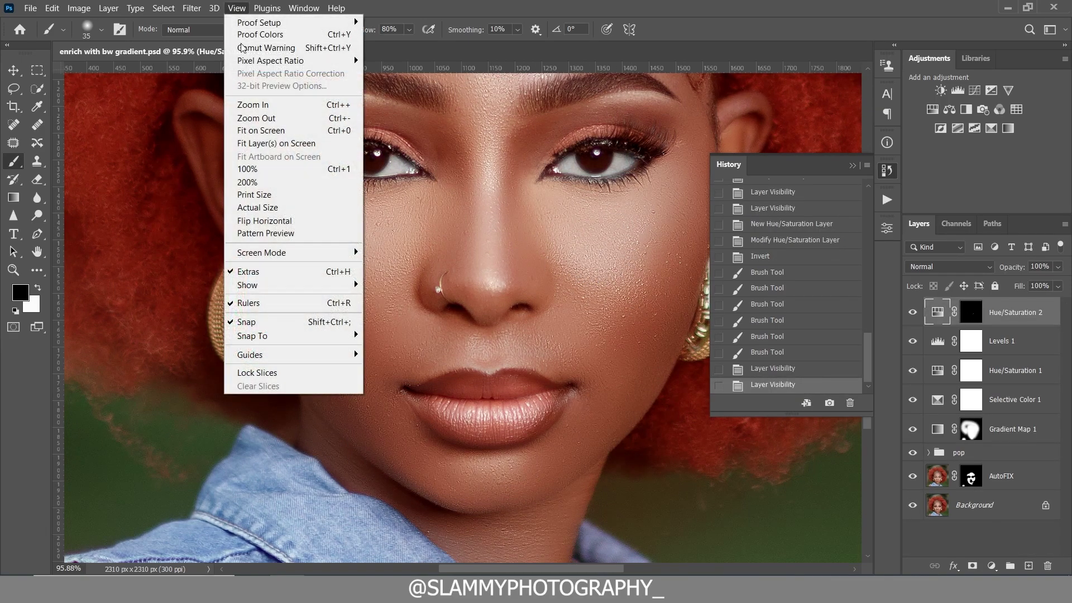
{"action": "left_click", "coordinate": [277, 133]}
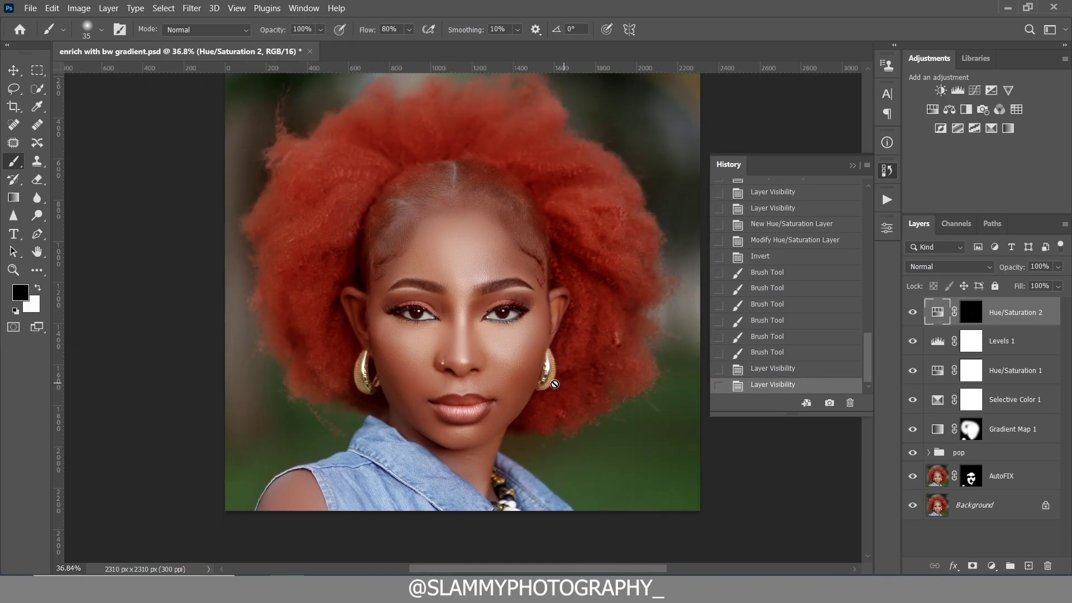
{"action": "left_click", "coordinate": [13, 271]}
{"action": "left_click_drag", "start_coordinate": [471, 265], "coordinate": [504, 282]}
{"action": "left_click_drag", "start_coordinate": [458, 246], "coordinate": [480, 269]}
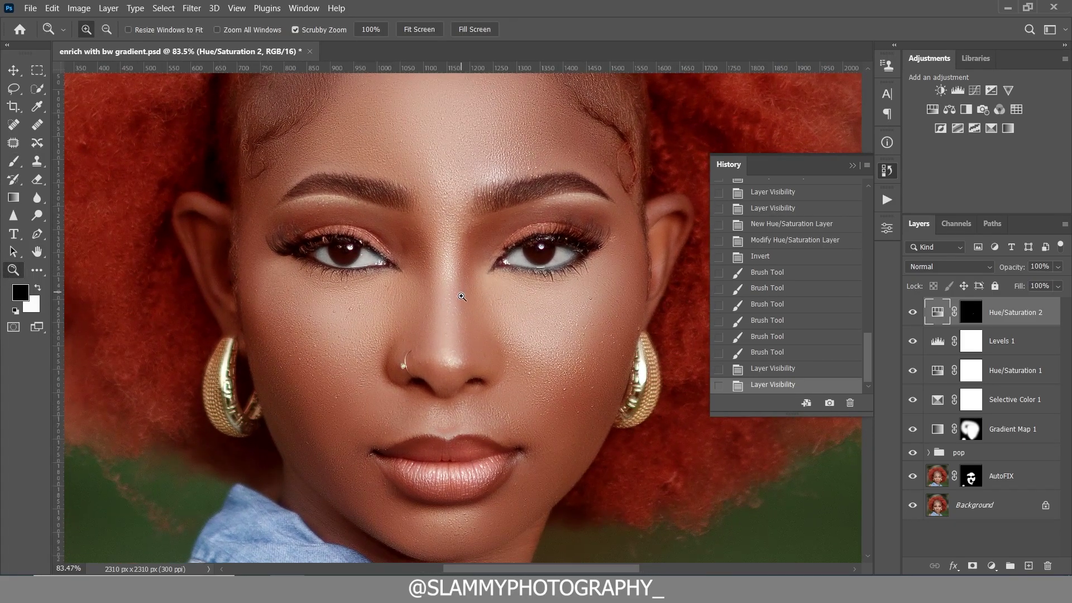
{"action": "scroll", "coordinate": [462, 301], "scroll_direction": "down", "scroll_amount": 3}
{"action": "scroll", "coordinate": [461, 301], "scroll_direction": "down", "scroll_amount": 2}
{"action": "scroll", "coordinate": [458, 300], "scroll_direction": "up", "scroll_amount": 4}
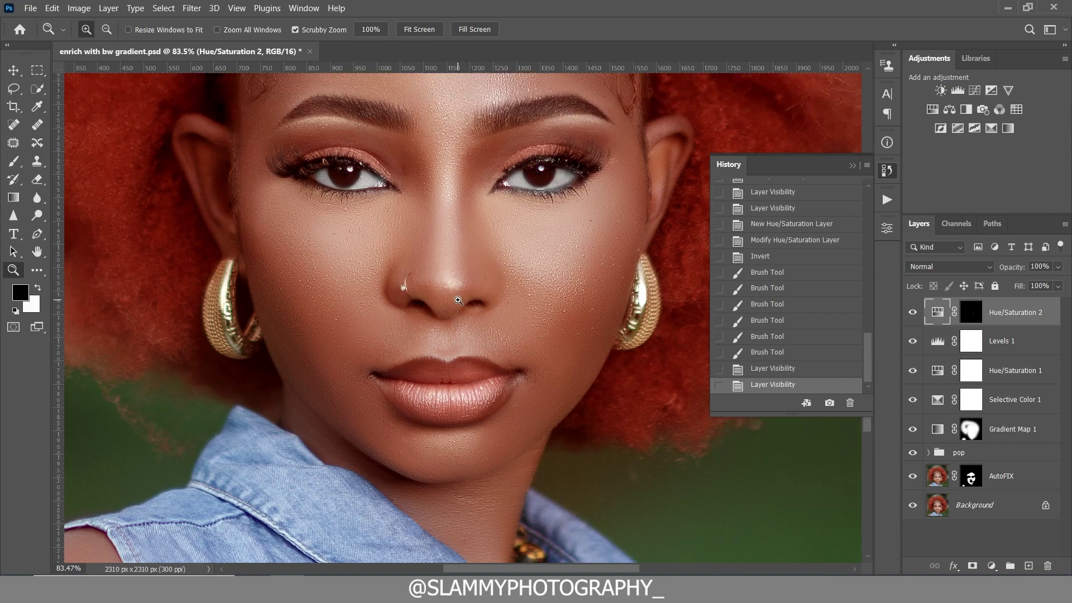
{"action": "scroll", "coordinate": [436, 311], "scroll_direction": "up", "scroll_amount": 2}
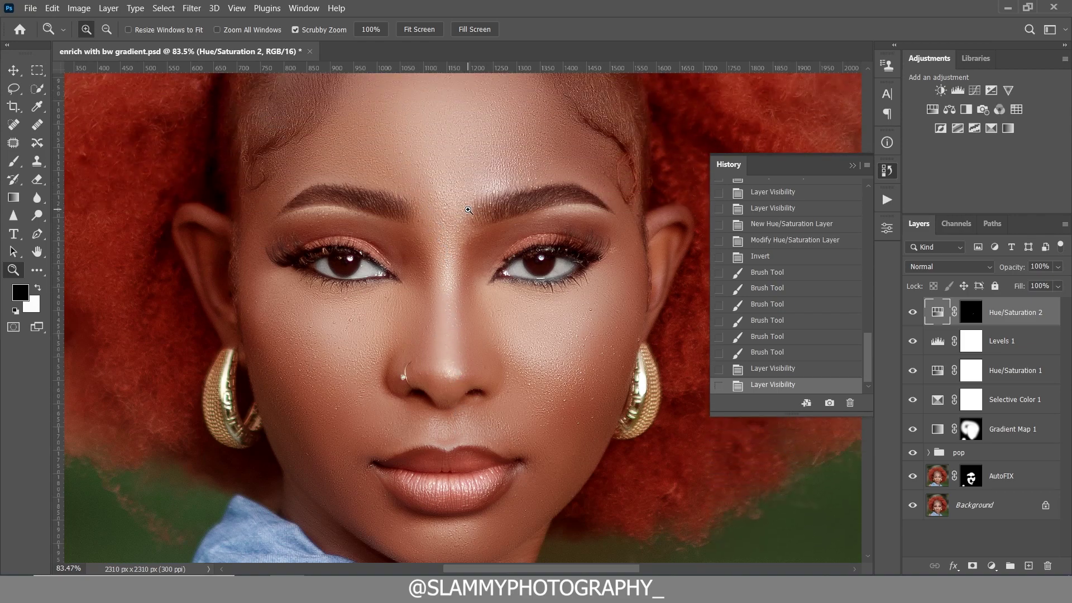
{"action": "left_click", "coordinate": [236, 8]}
{"action": "left_click", "coordinate": [262, 131]}
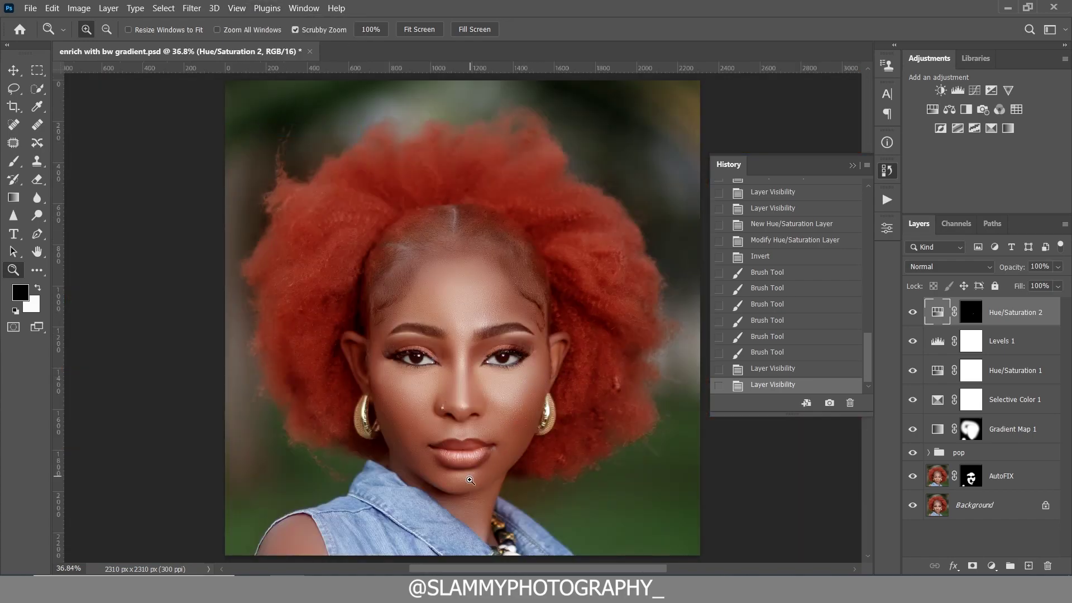
{"action": "left_click_drag", "start_coordinate": [484, 489], "coordinate": [502, 490]}
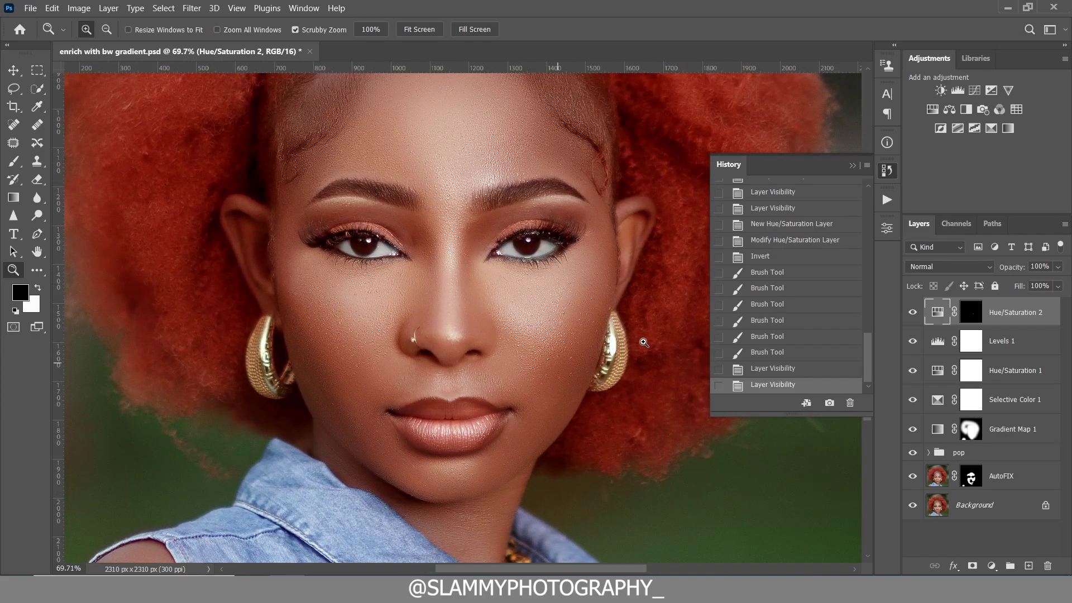
Add a Color Lookup adjustment layer, browse for a custom 3D LUT file, and cancel the file selection
{"action": "left_click", "coordinate": [997, 565]}
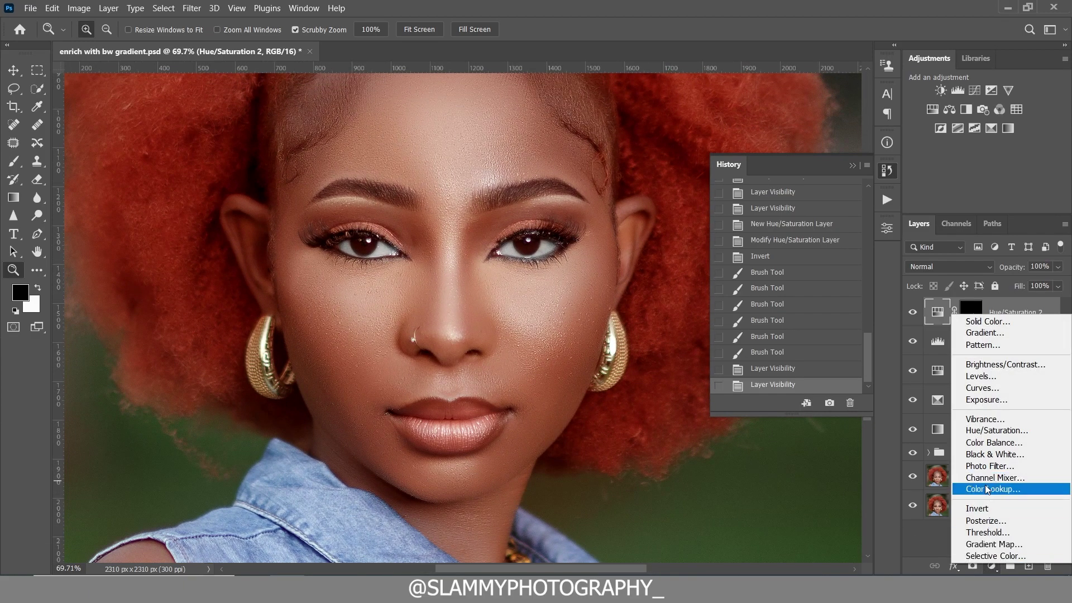
{"action": "left_click", "coordinate": [983, 485]}
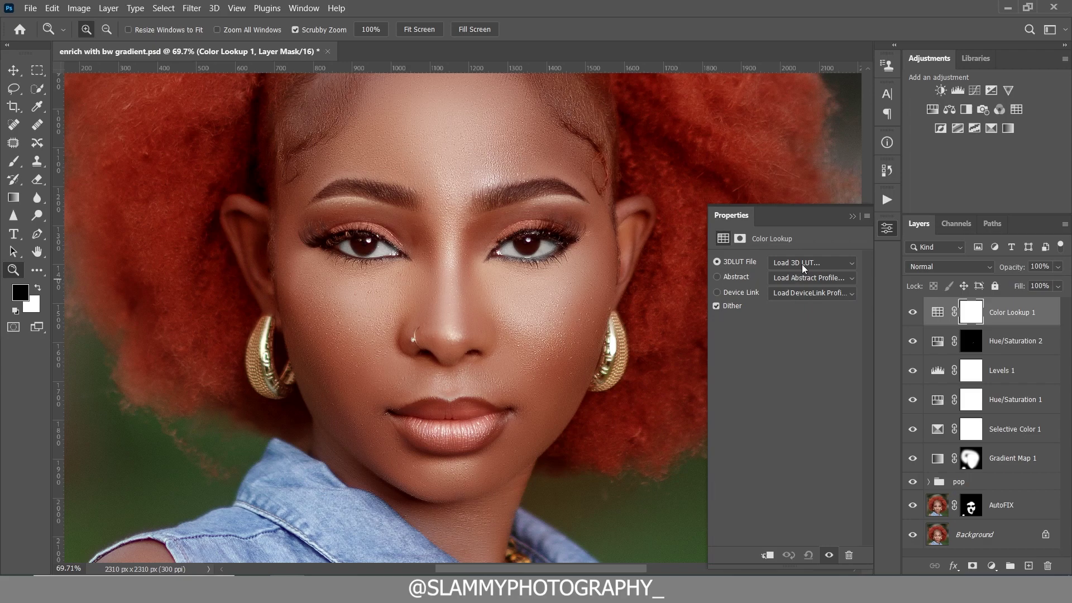
{"action": "left_click", "coordinate": [803, 264]}
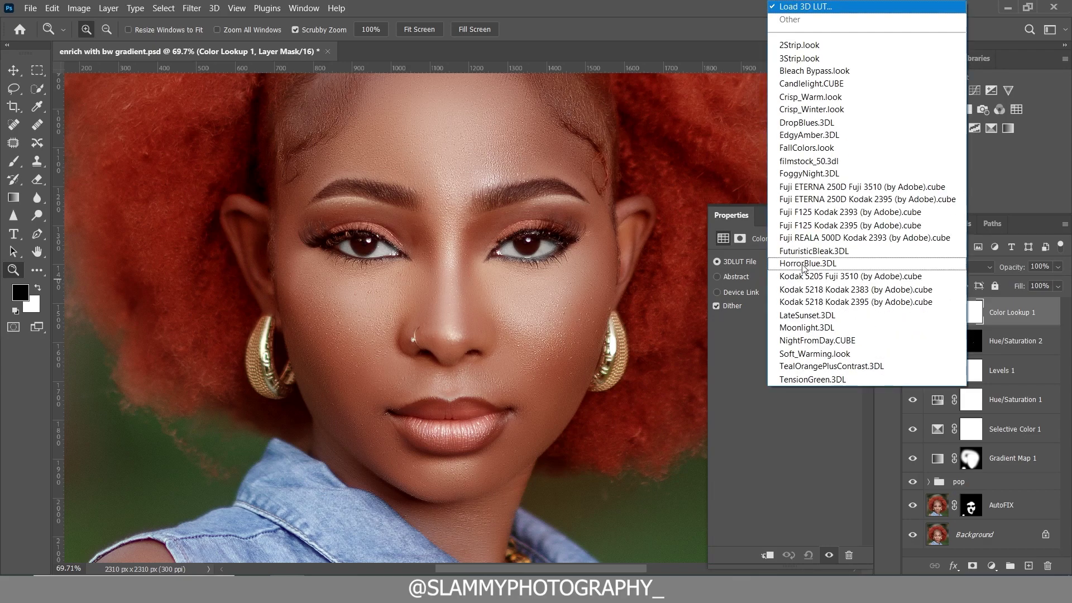
{"action": "left_click", "coordinate": [818, 9]}
{"action": "scroll", "coordinate": [593, 256], "scroll_direction": "up", "scroll_amount": 1}
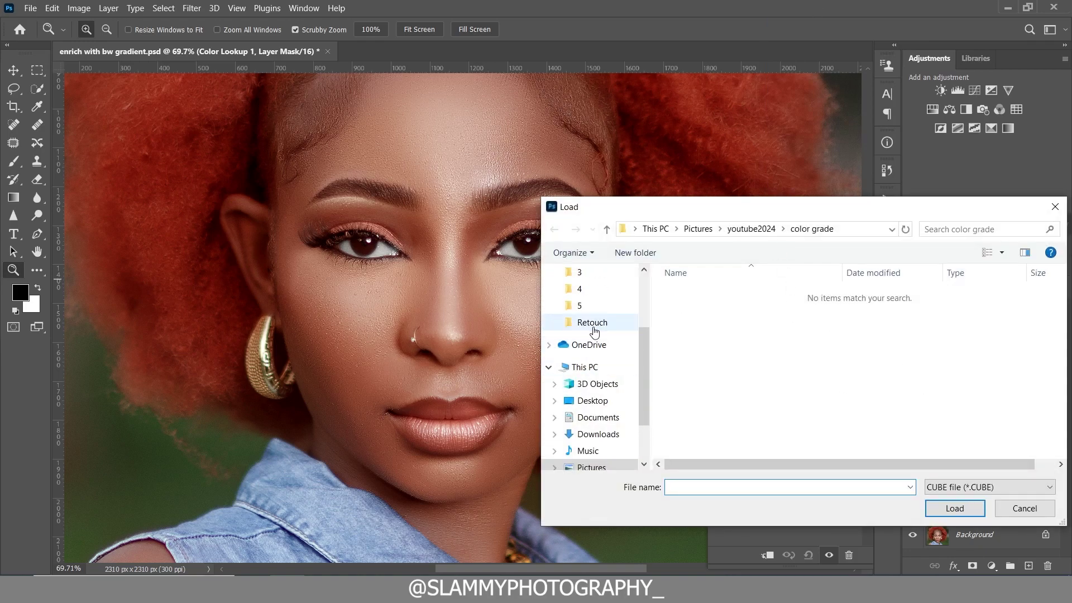
{"action": "left_click", "coordinate": [1025, 508]}
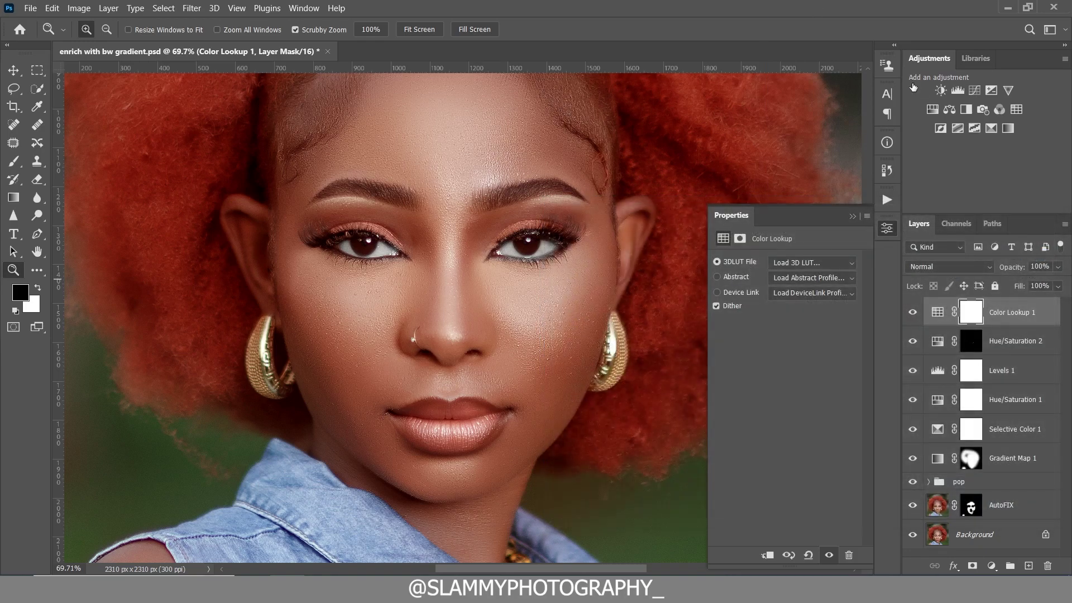
Try the LateSunset.3DL and EdgyAmber.3DL looks on the Color Lookup layer
{"action": "left_click", "coordinate": [846, 259]}
{"action": "left_click", "coordinate": [804, 138]}
{"action": "left_click", "coordinate": [813, 266]}
{"action": "left_click", "coordinate": [816, 321]}
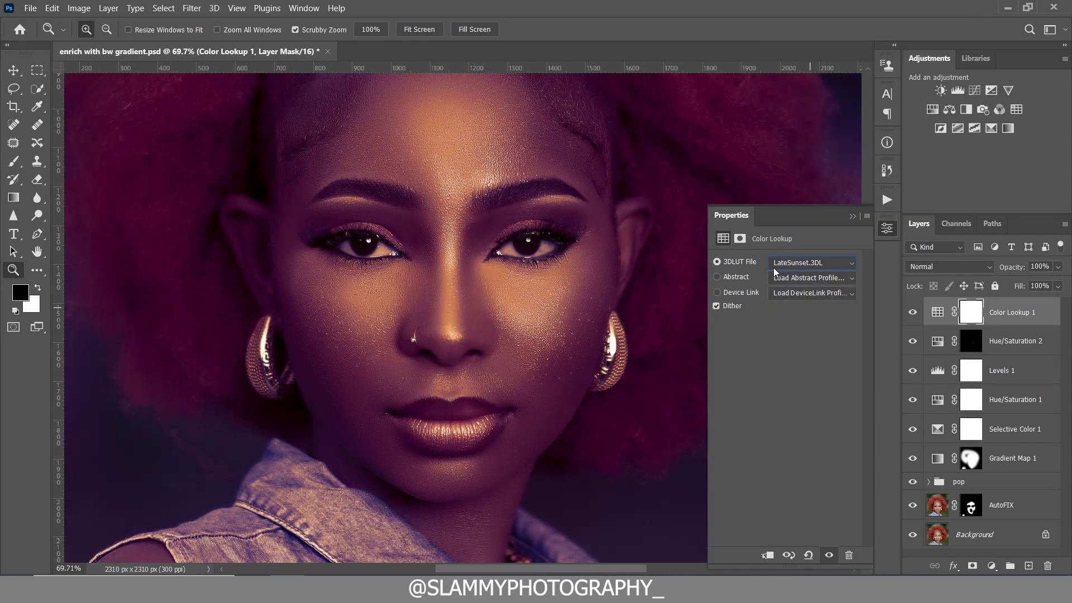
{"action": "left_click", "coordinate": [780, 263]}
{"action": "left_click", "coordinate": [810, 136]}
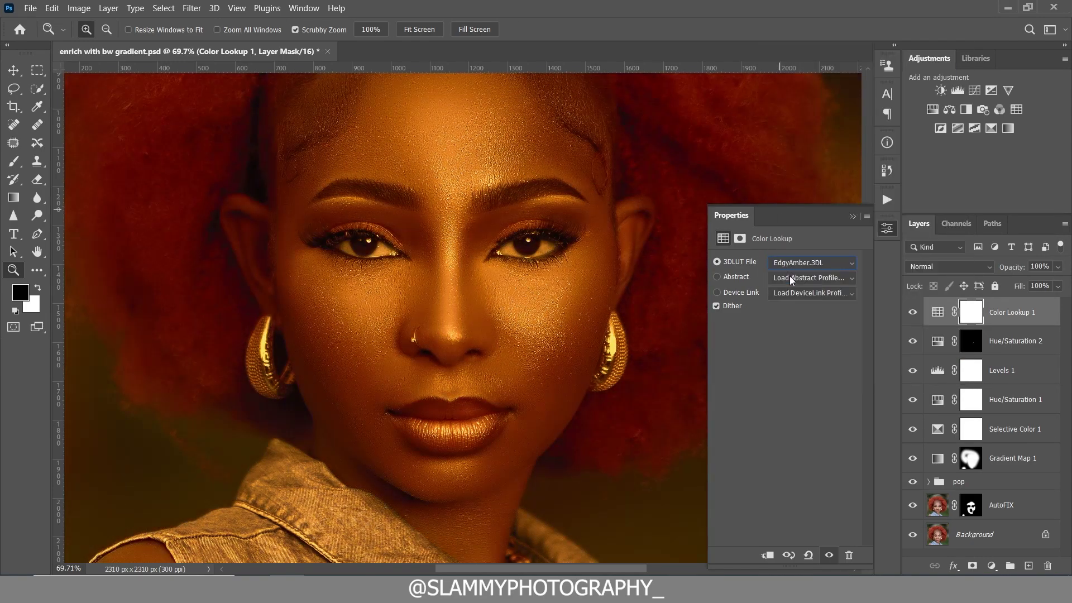
Apply the Crisp_Warm.look LUT to the Color Lookup layer and lower the layer opacity to 24%
{"action": "left_click", "coordinate": [790, 262]}
{"action": "left_click", "coordinate": [811, 97]}
{"action": "key", "text": "2"}
{"action": "key", "text": "4"}
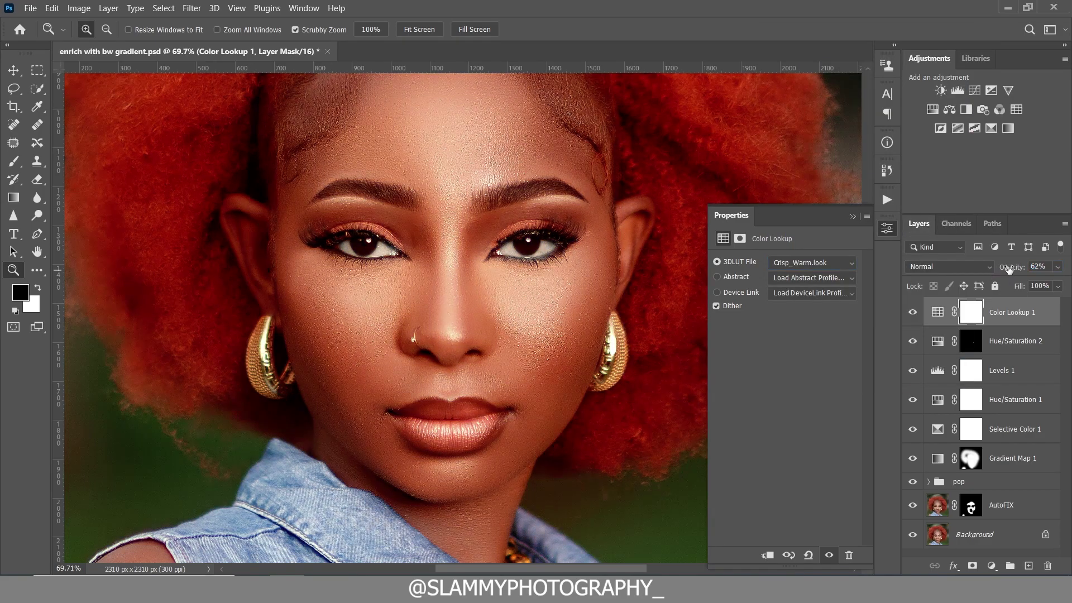
Review the color grade on the whole portrait, delete the Color Lookup 1 layer, and collapse the adjustment properties
{"action": "left_click", "coordinate": [237, 8]}
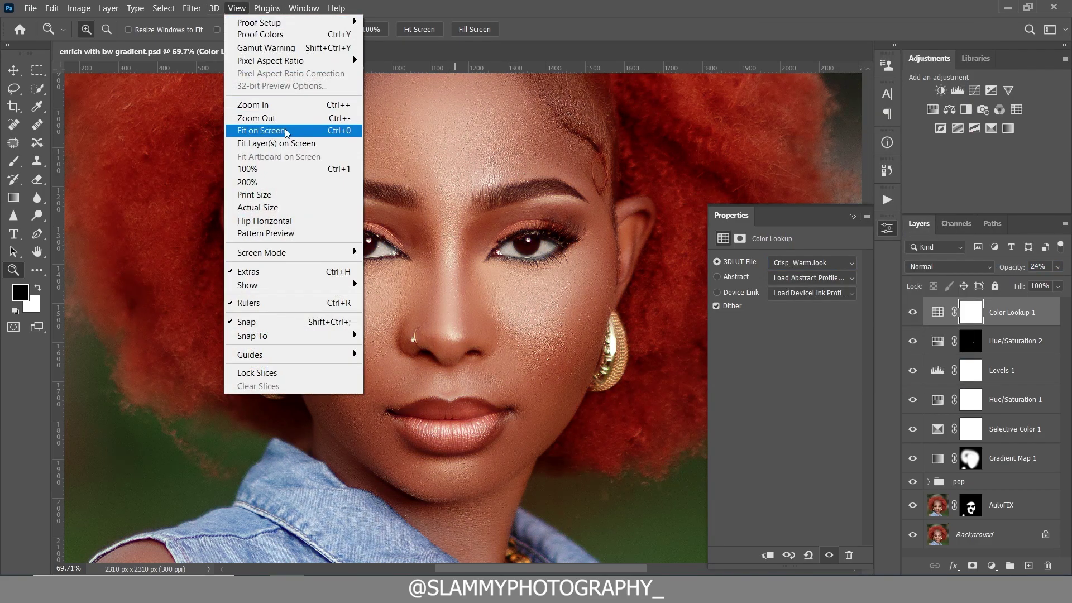
{"action": "left_click", "coordinate": [279, 132]}
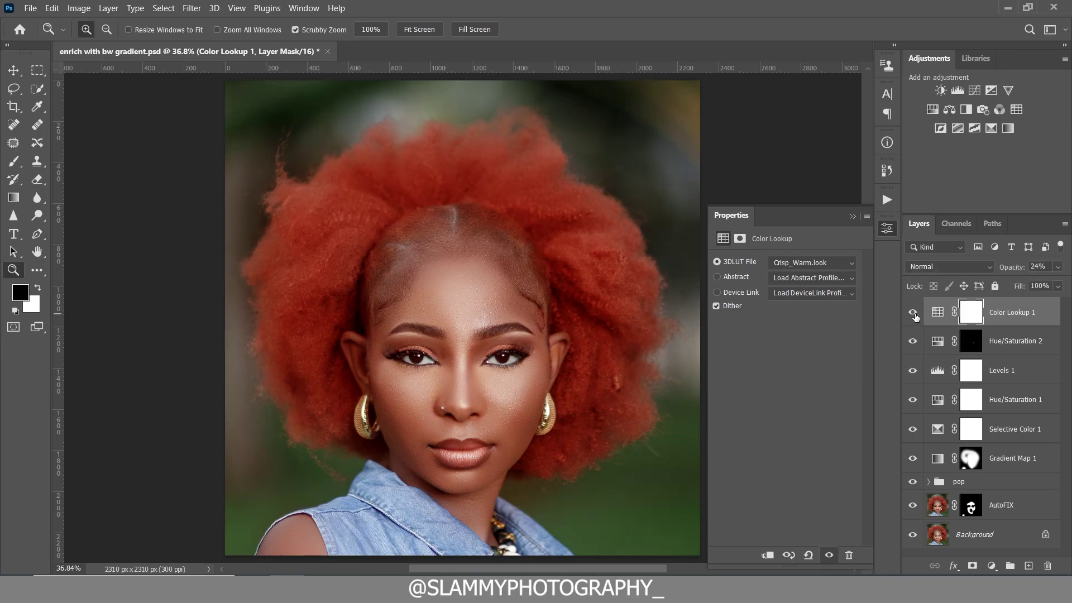
{"action": "left_click_drag", "start_coordinate": [1012, 268], "coordinate": [1048, 566]}
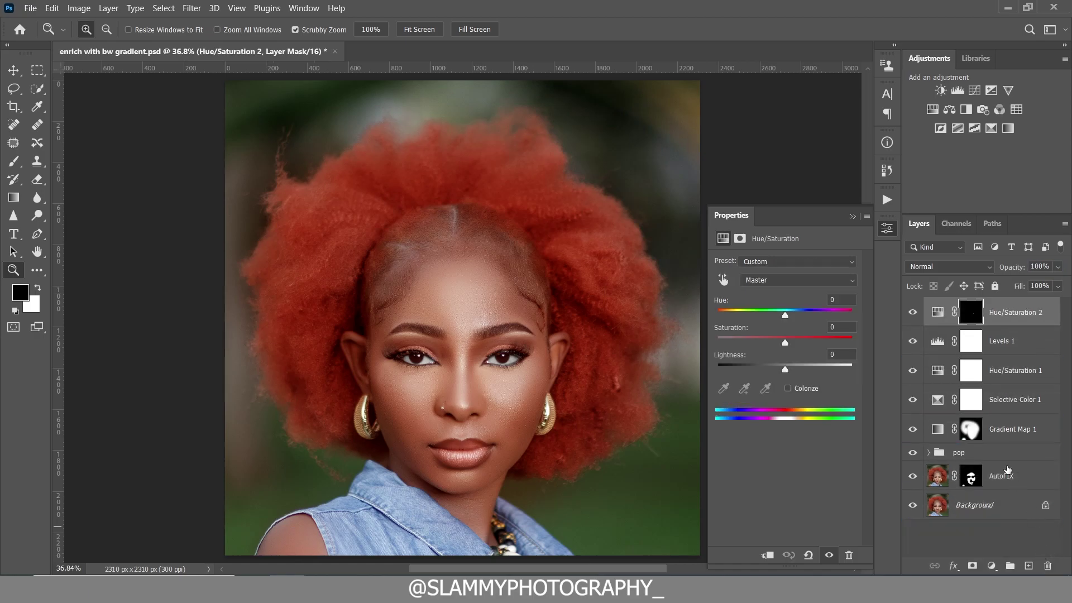
{"action": "left_click", "coordinate": [853, 217]}
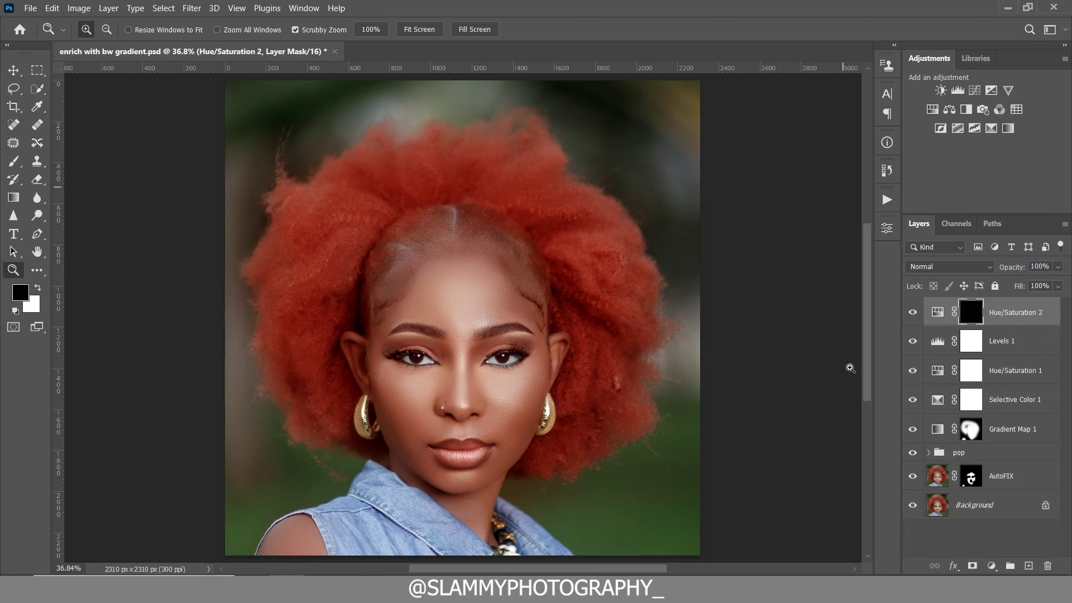
Inspect the finished retouch up close from the hairline down to the shoulders, and return to the full portrait view
{"action": "left_click_drag", "start_coordinate": [468, 460], "coordinate": [486, 458]}
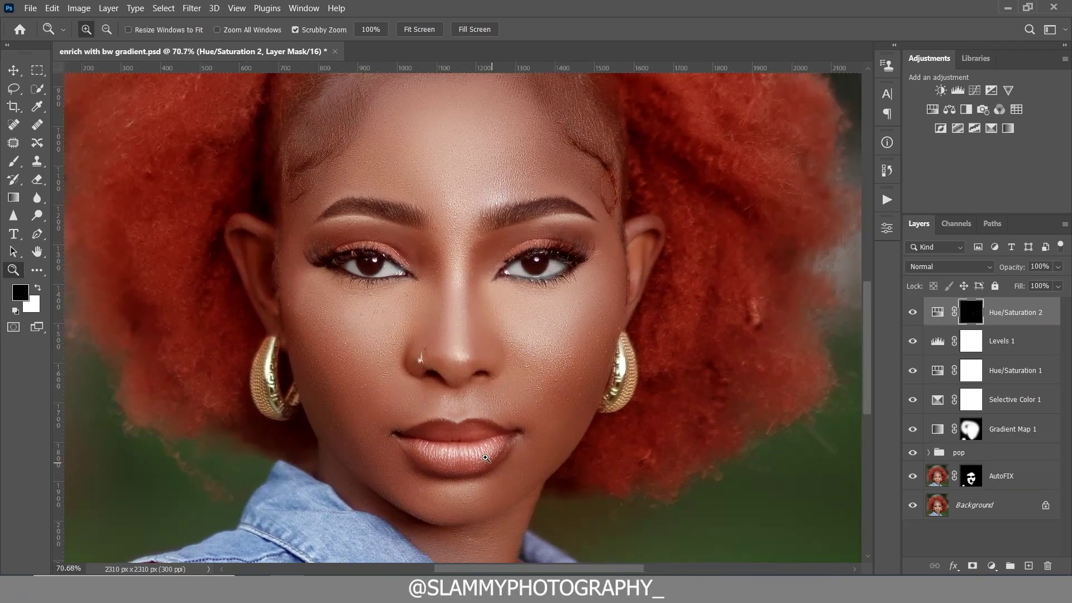
{"action": "scroll", "coordinate": [390, 287], "scroll_direction": "down", "scroll_amount": 5}
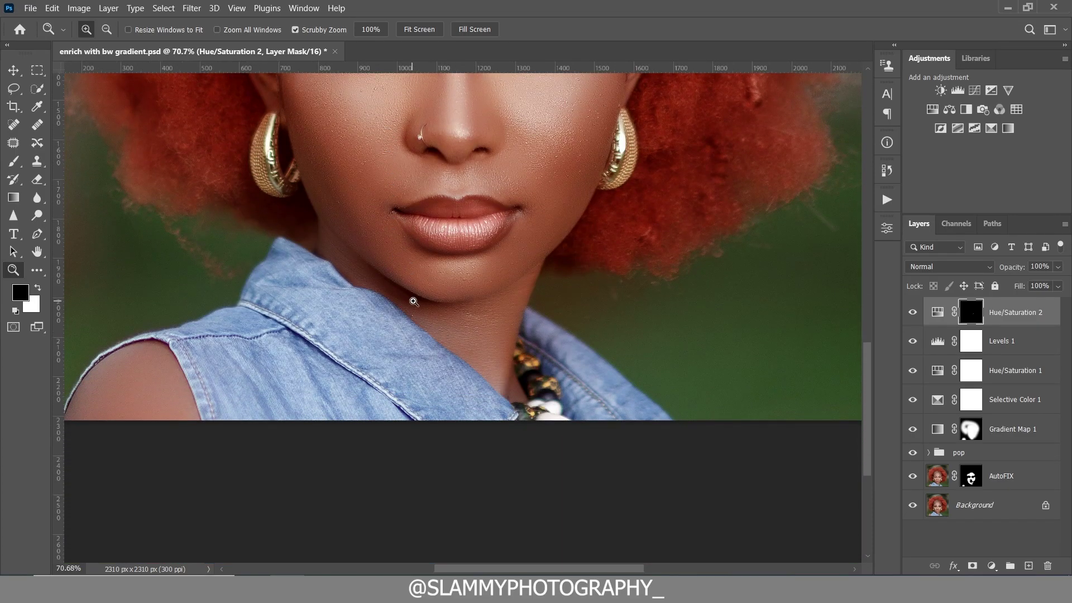
{"action": "scroll", "coordinate": [447, 311], "scroll_direction": "up", "scroll_amount": 4}
{"action": "scroll", "coordinate": [447, 312], "scroll_direction": "up", "scroll_amount": 3}
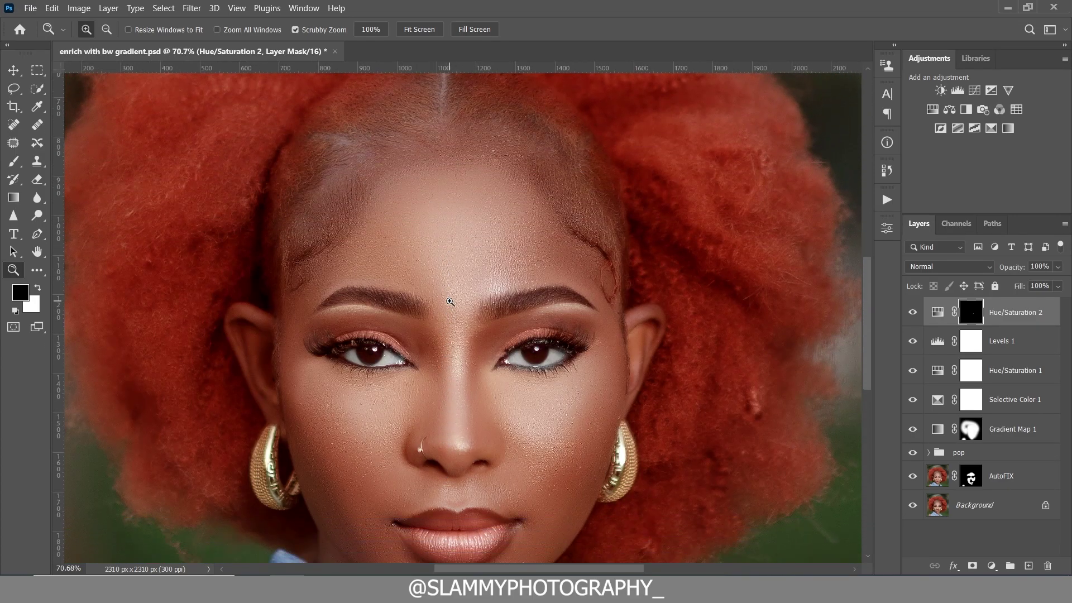
{"action": "scroll", "coordinate": [472, 277], "scroll_direction": "down", "scroll_amount": 3}
{"action": "scroll", "coordinate": [475, 277], "scroll_direction": "down", "scroll_amount": 3}
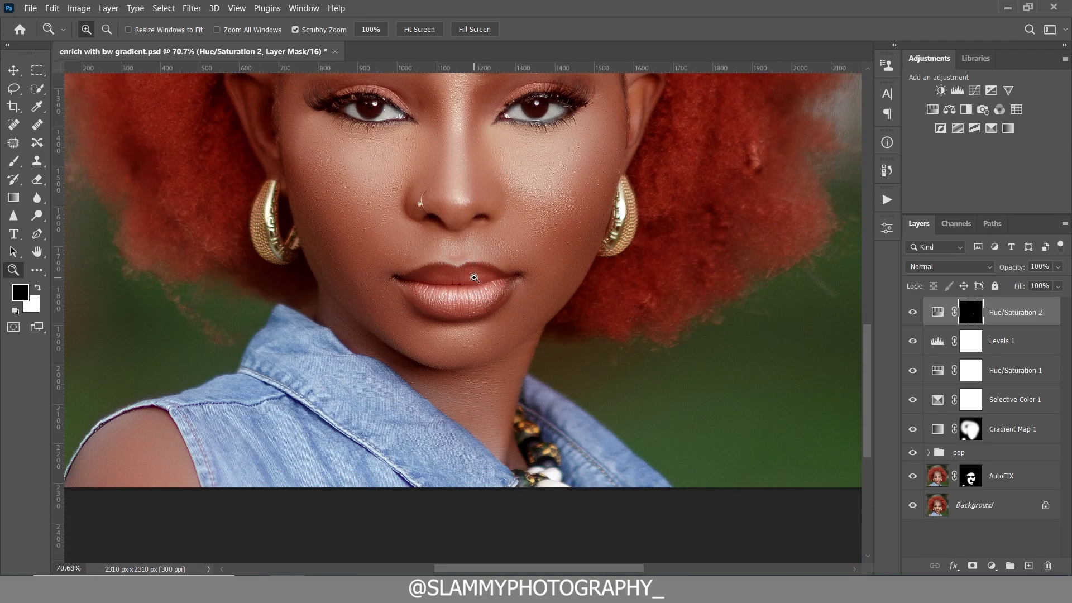
{"action": "scroll", "coordinate": [474, 262], "scroll_direction": "up", "scroll_amount": 4}
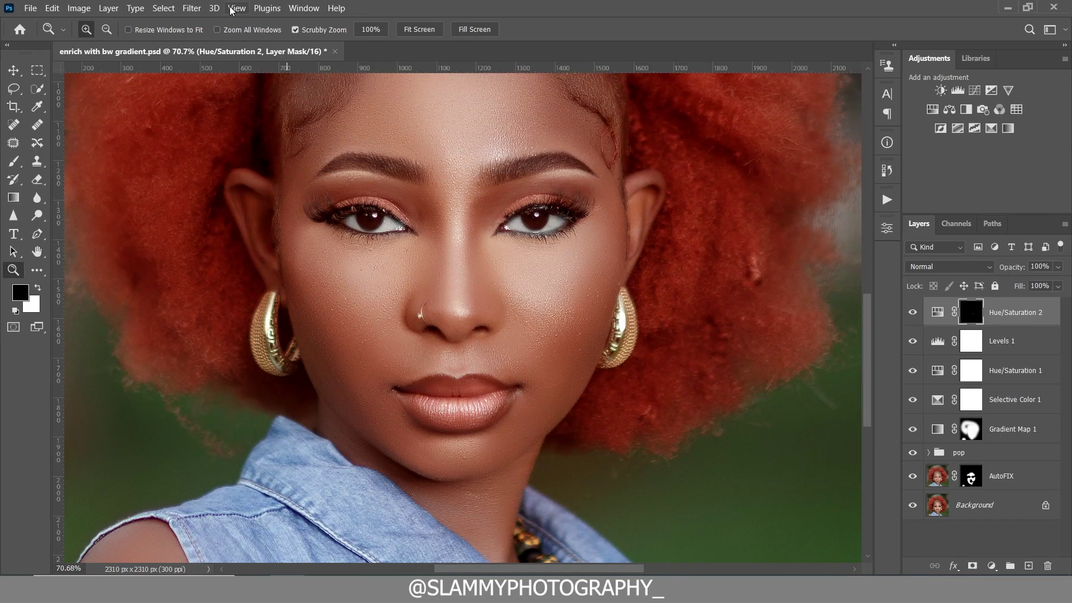
{"action": "left_click", "coordinate": [237, 9]}
{"action": "left_click", "coordinate": [287, 132]}
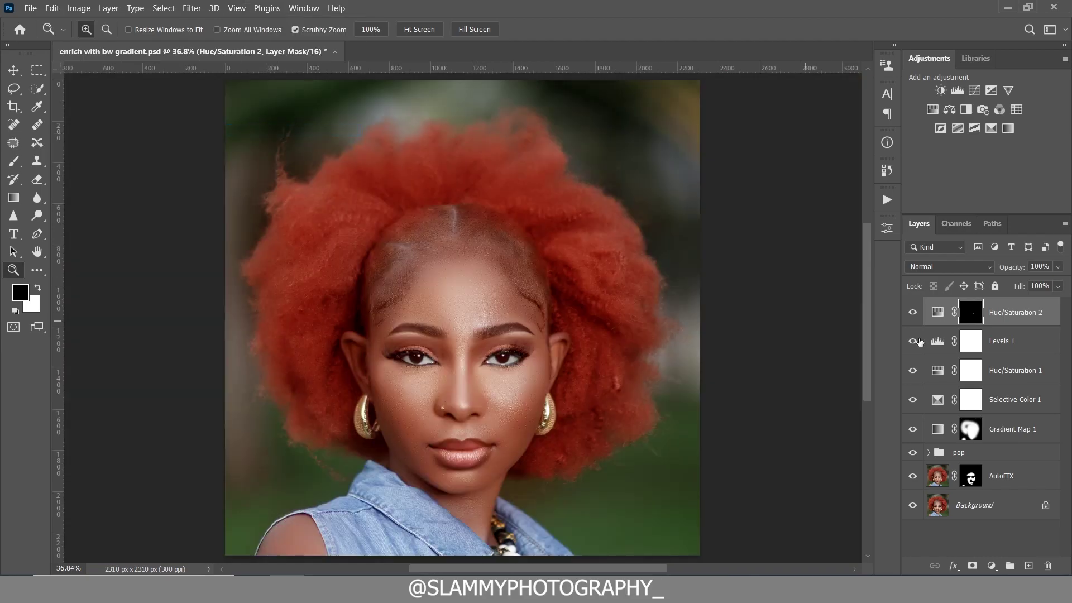